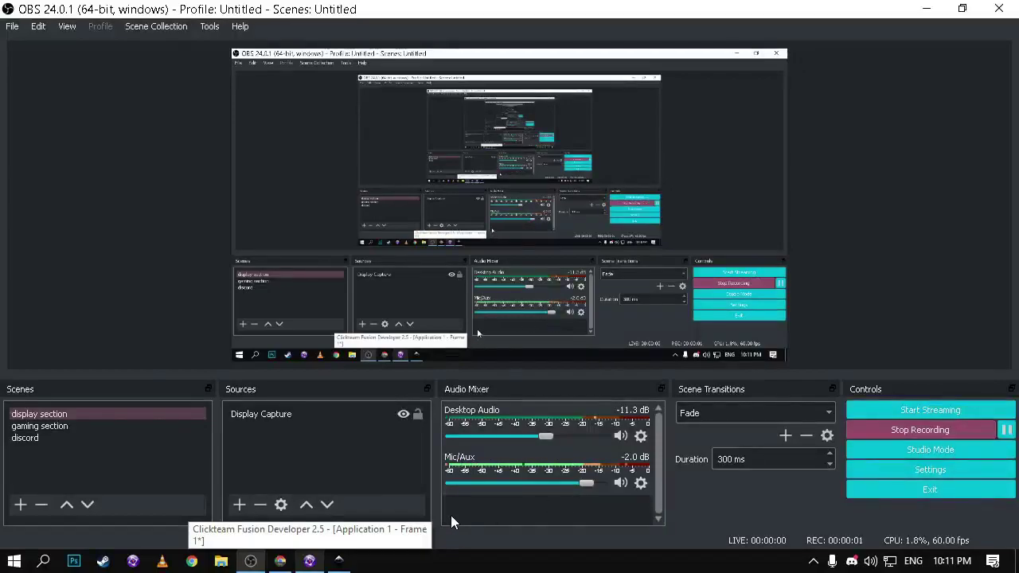
click(306, 561)
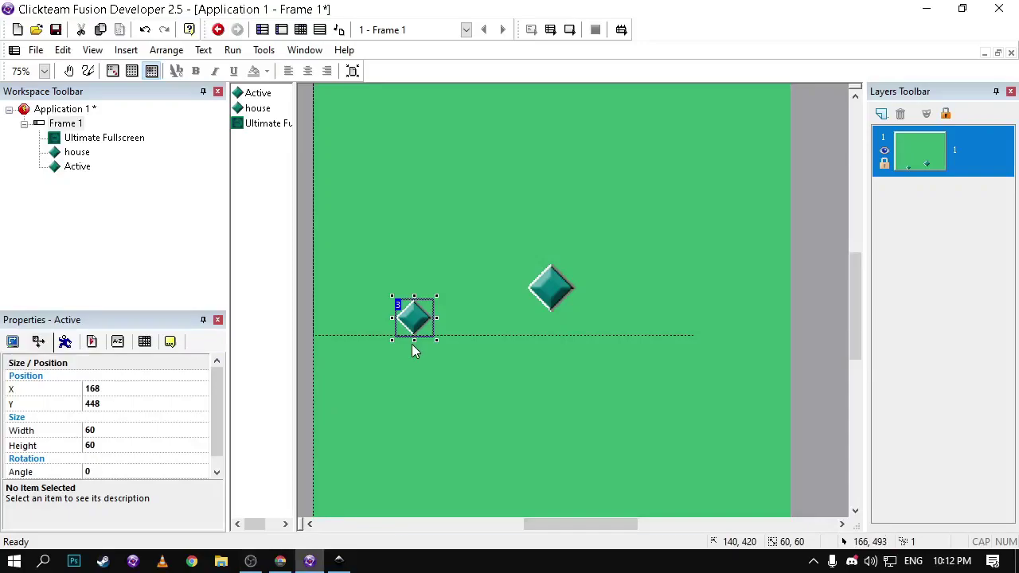
click(411, 347)
mouse_move(405, 404)
mouse_down()
mouse_move(546, 418)
mouse_move(541, 448)
mouse_up()
scroll(530, 384, down, 1)
scroll(529, 382, up, 1)
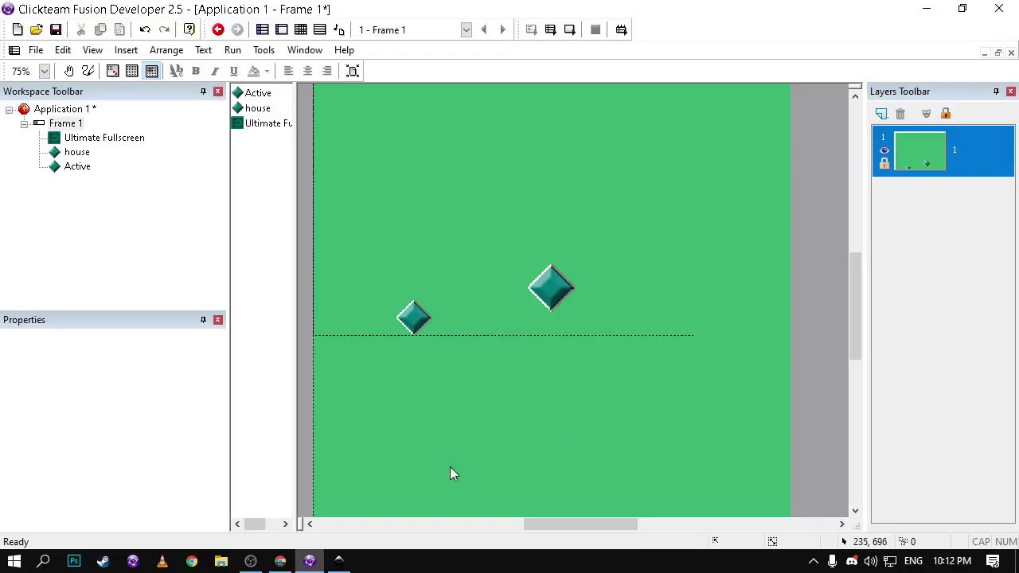
Switch to the cartoon character drawing in Inkscape and clear the current selection.
click(338, 561)
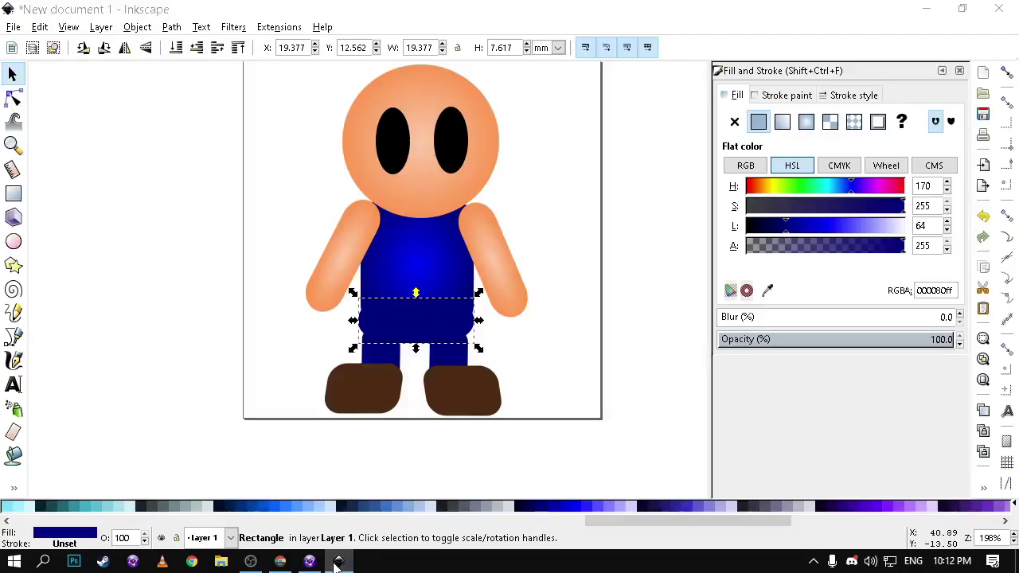
click(338, 561)
click(338, 559)
click(530, 326)
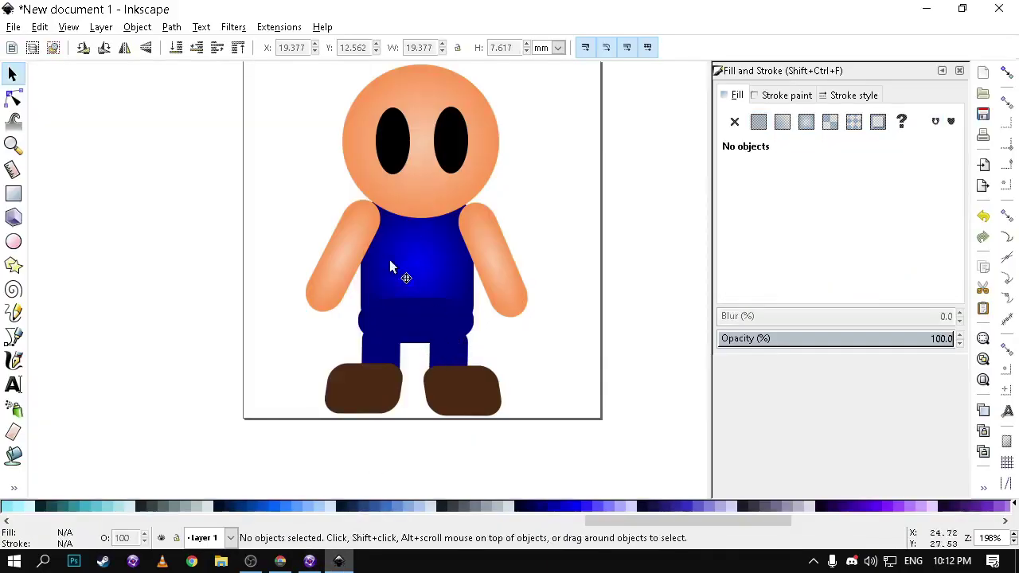
scroll(412, 171, up, 4)
scroll(477, 270, down, 6)
Give the character's waist rectangle a radial gradient fill with a darker navy outer stop.
click(437, 269)
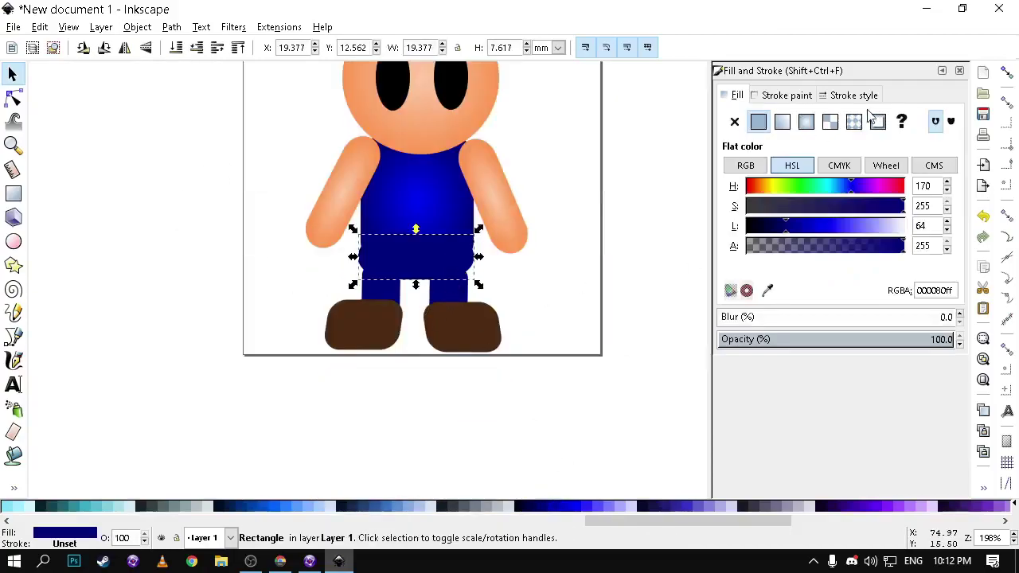
click(805, 120)
click(14, 488)
click(48, 484)
click(472, 256)
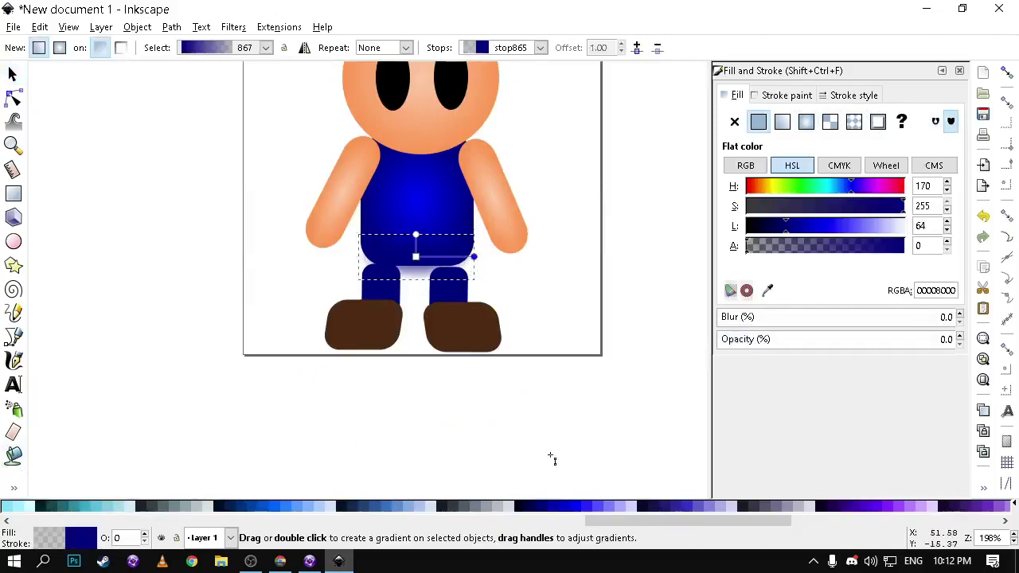
click(529, 509)
click(544, 507)
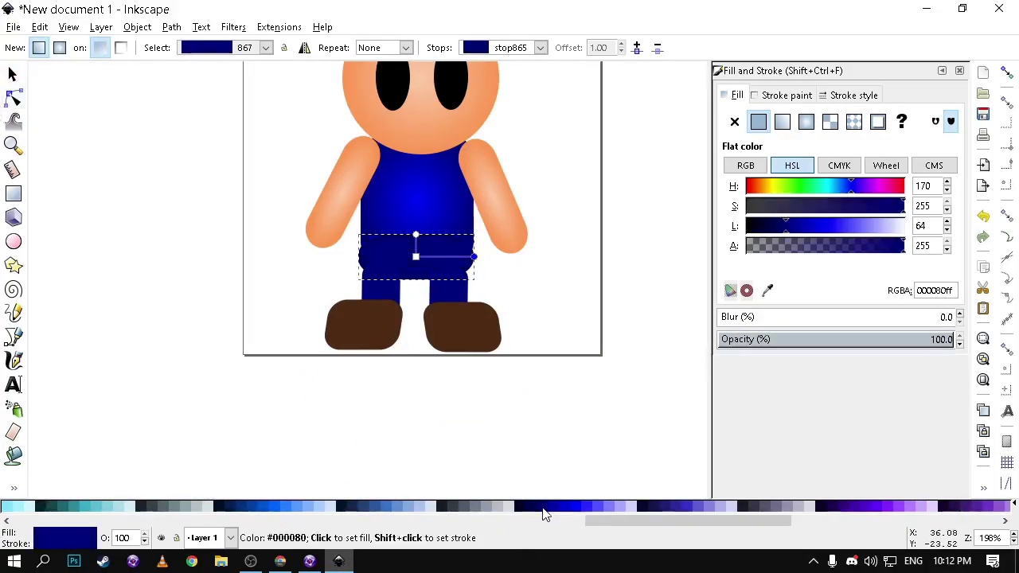
click(537, 509)
click(12, 73)
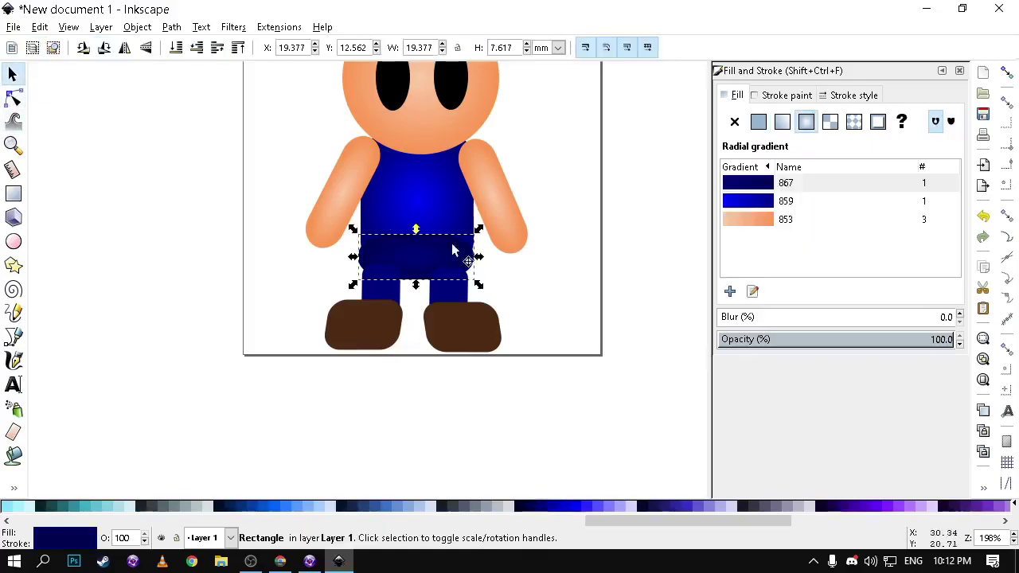
Apply the waist's navy radial gradient 867 to both leg rectangles.
click(428, 287)
click(805, 121)
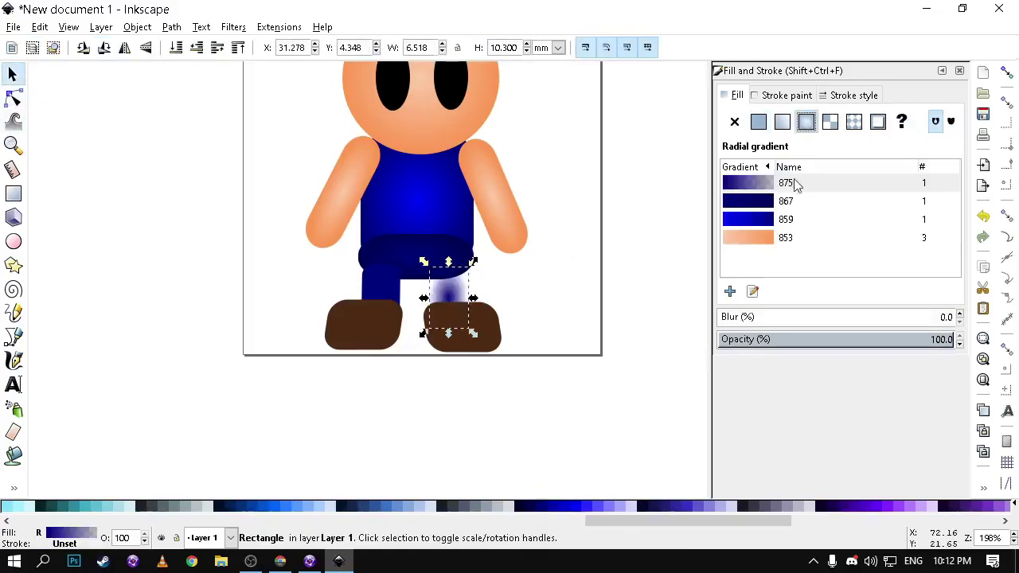
click(752, 205)
click(380, 290)
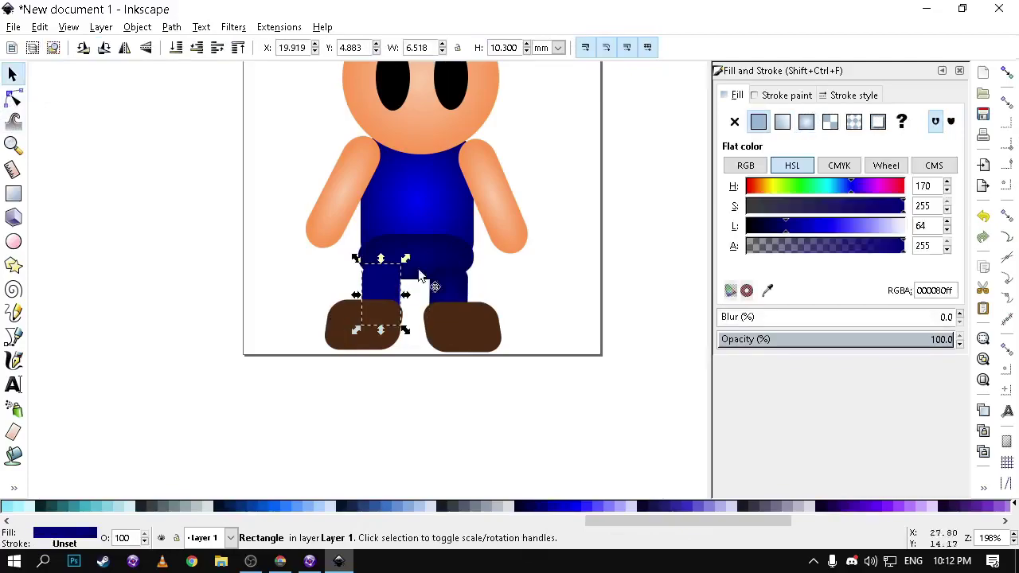
click(805, 122)
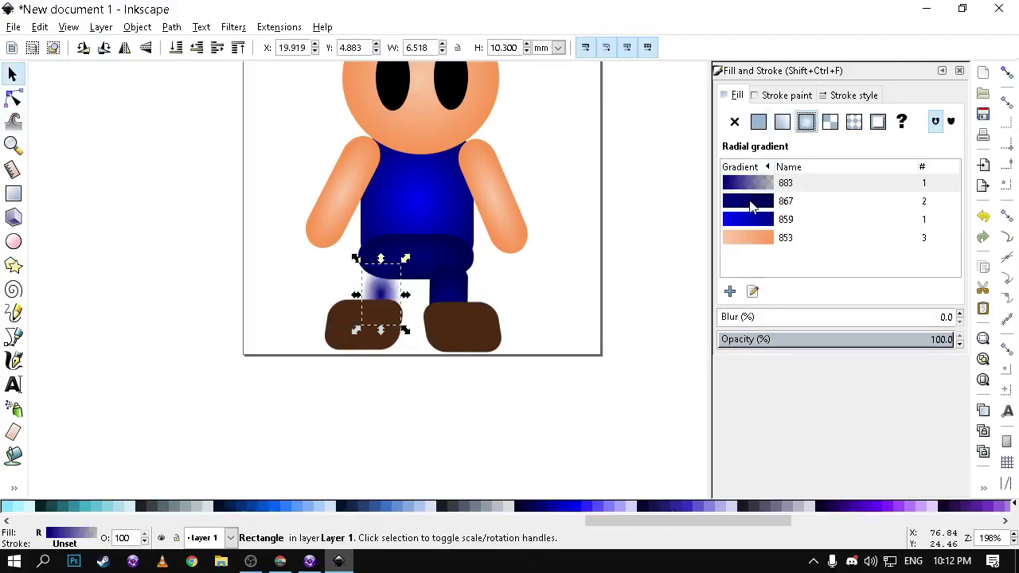
click(752, 205)
key(Escape)
Fill the shoe on the drawing's right side with a radial gradient whose outer stop is a darker brown.
click(484, 322)
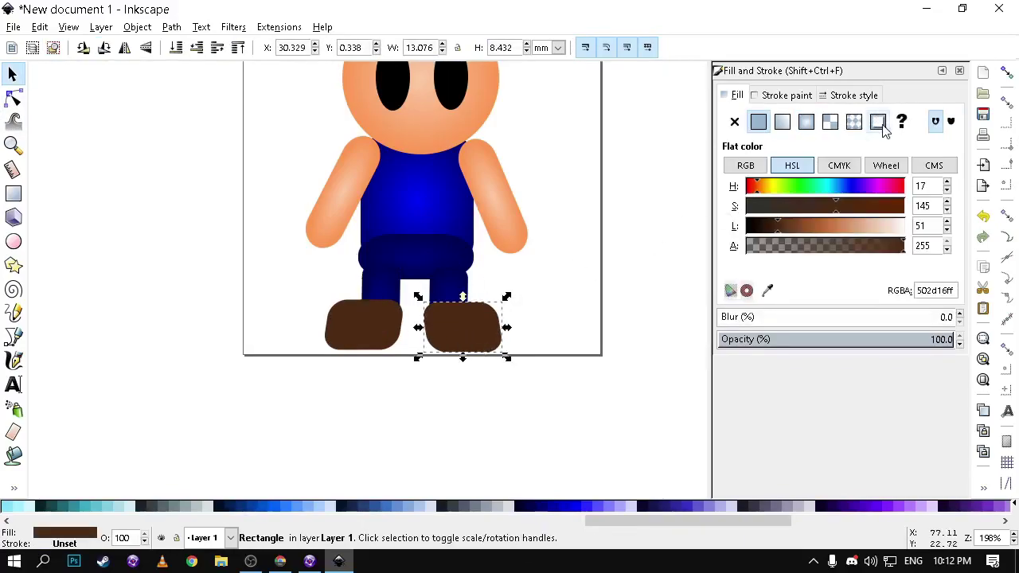
click(805, 121)
click(14, 487)
click(60, 484)
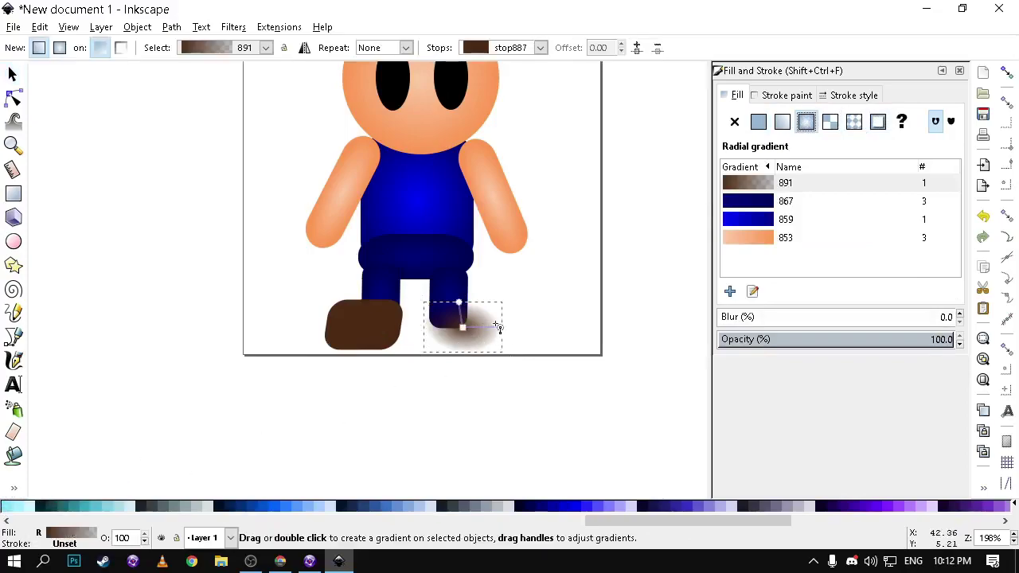
click(499, 327)
scroll(312, 503, left, 10)
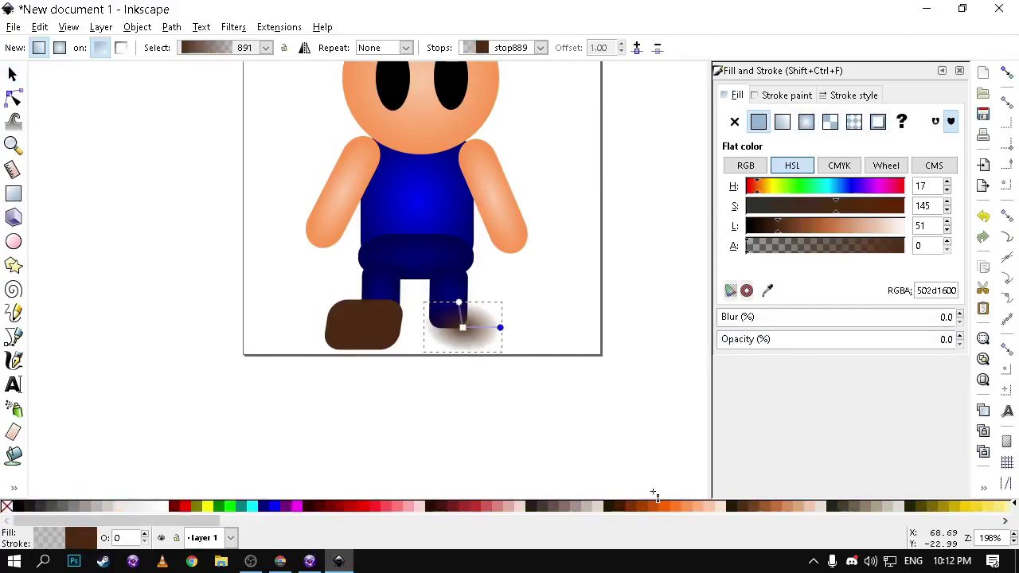
click(734, 505)
Apply the first shoe's brown radial gradient to the other shoe and clear the selection.
click(12, 73)
click(362, 327)
click(830, 121)
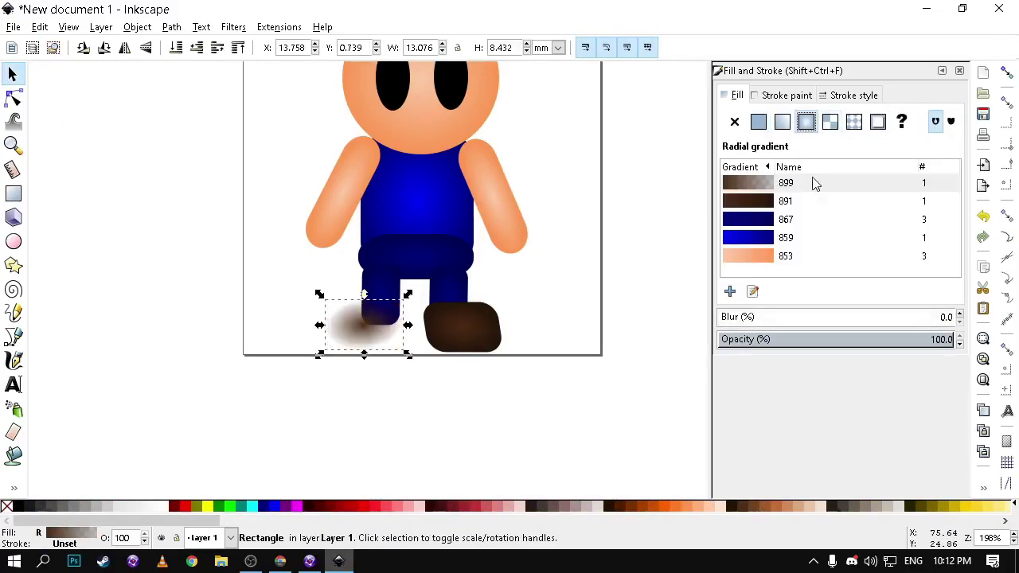
click(812, 183)
click(537, 262)
scroll(541, 286, up, 3)
click(447, 204)
click(529, 256)
scroll(528, 255, up, 1)
click(460, 183)
click(491, 179)
click(605, 203)
scroll(606, 202, up, 1)
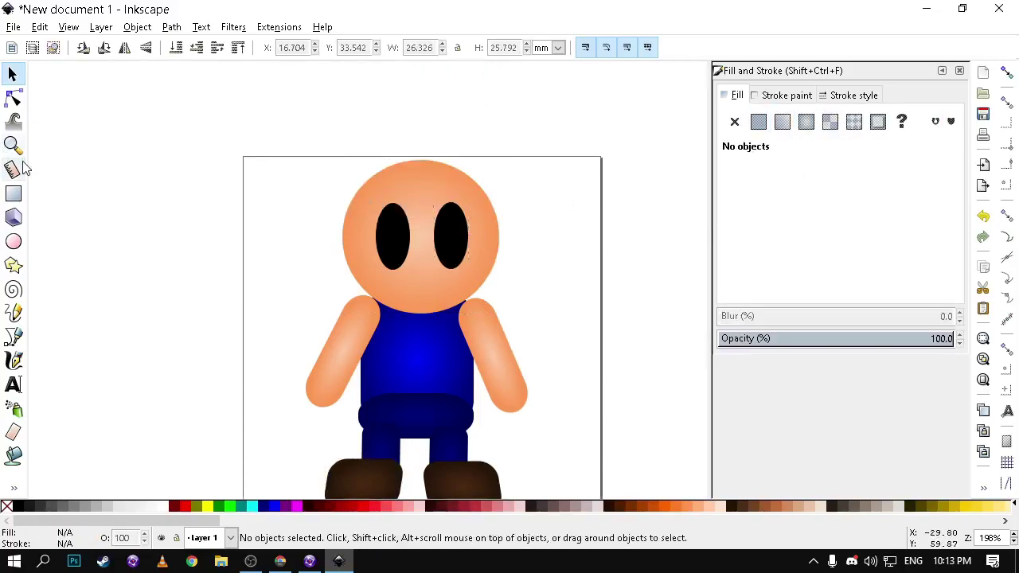
Draw a closed, curved hair outline with pointed fringe strands across the top of the head using the Bezier tool.
click(14, 336)
click(14, 313)
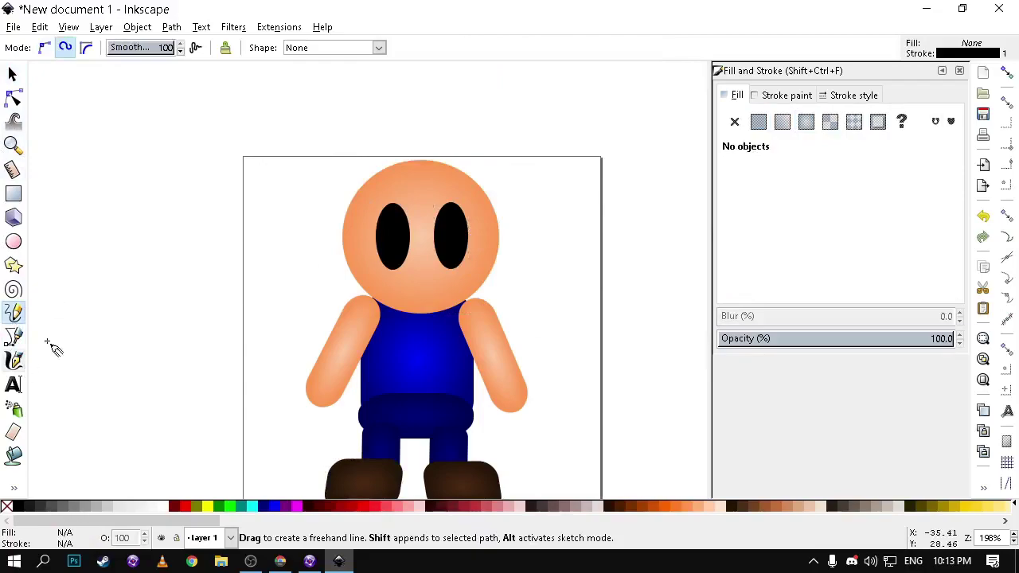
click(14, 336)
click(20, 311)
click(22, 336)
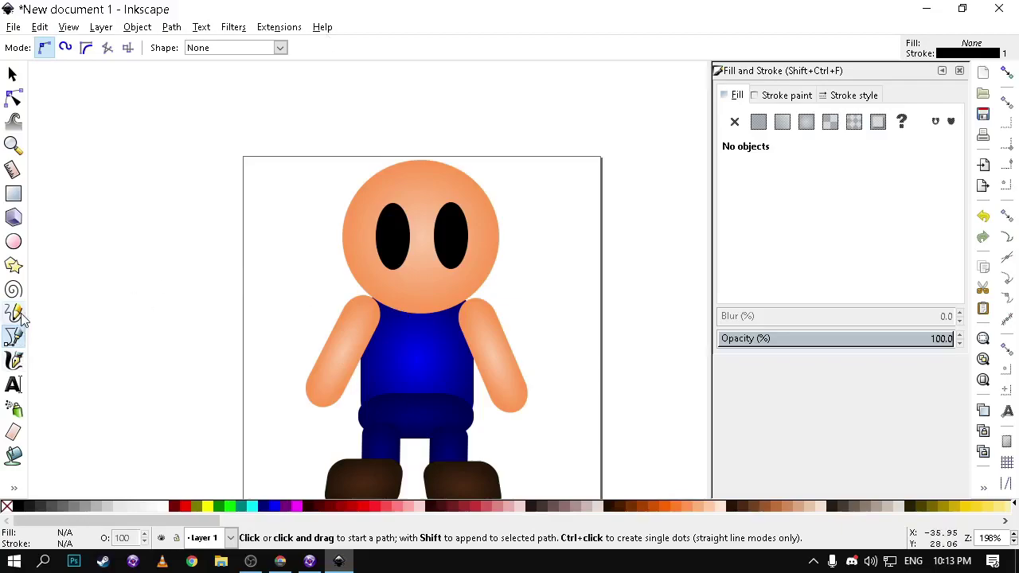
click(344, 192)
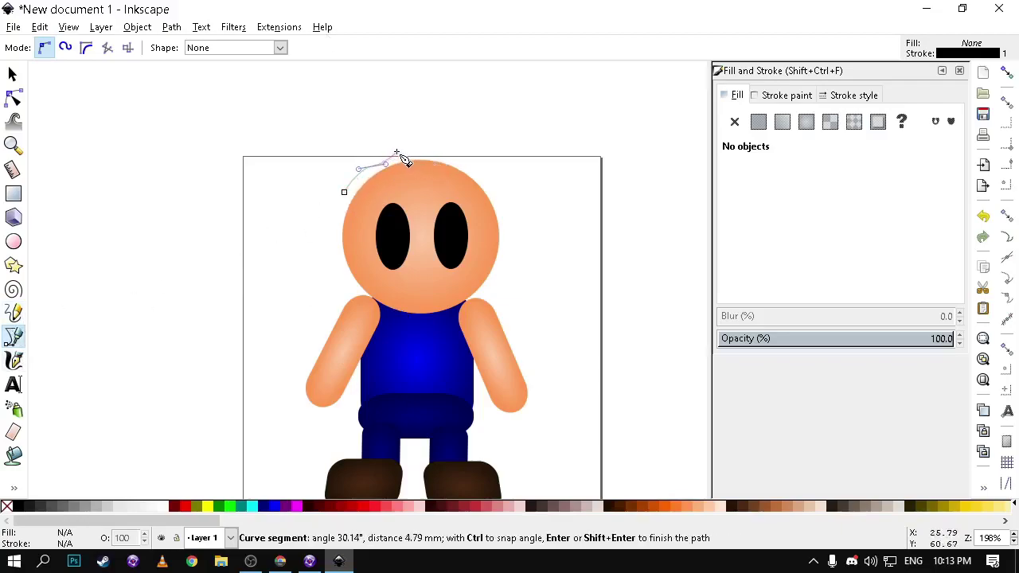
drag(447, 160, 483, 212)
click(510, 186)
click(450, 198)
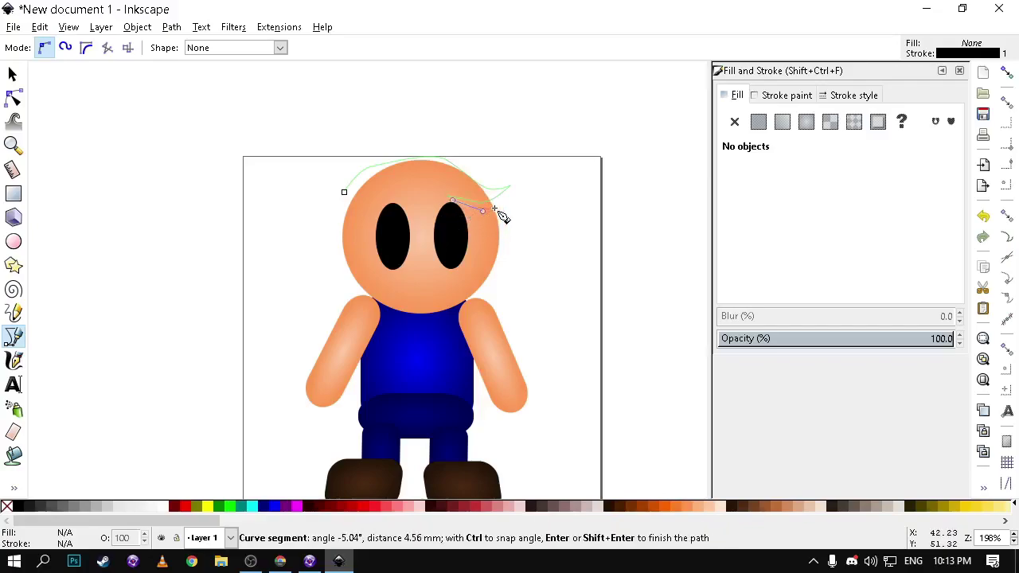
click(483, 211)
drag(451, 210, 337, 223)
click(420, 221)
click(355, 205)
click(344, 192)
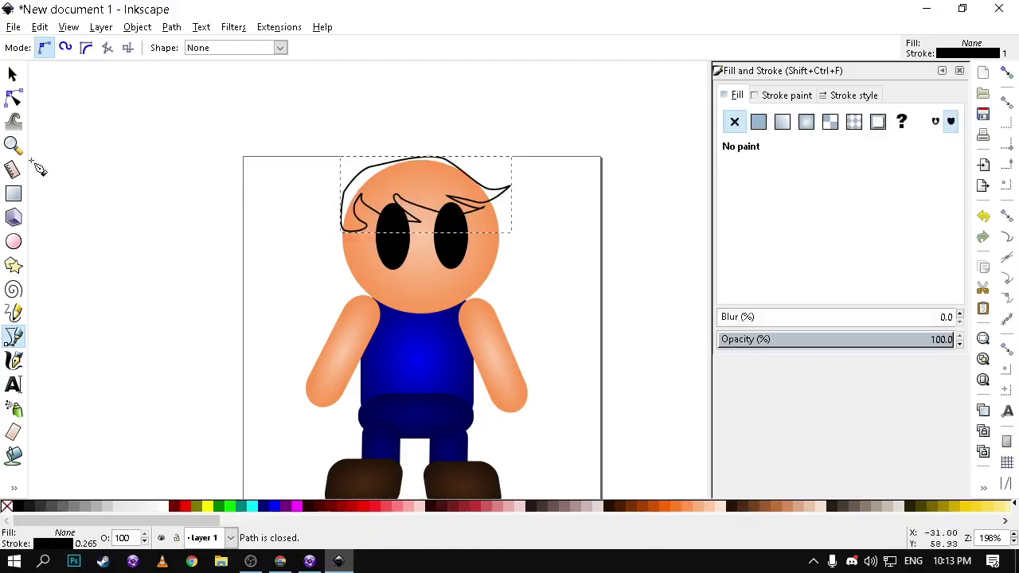
Fill the hair shape with orange-brown #D45500 and remove its stroke.
click(673, 506)
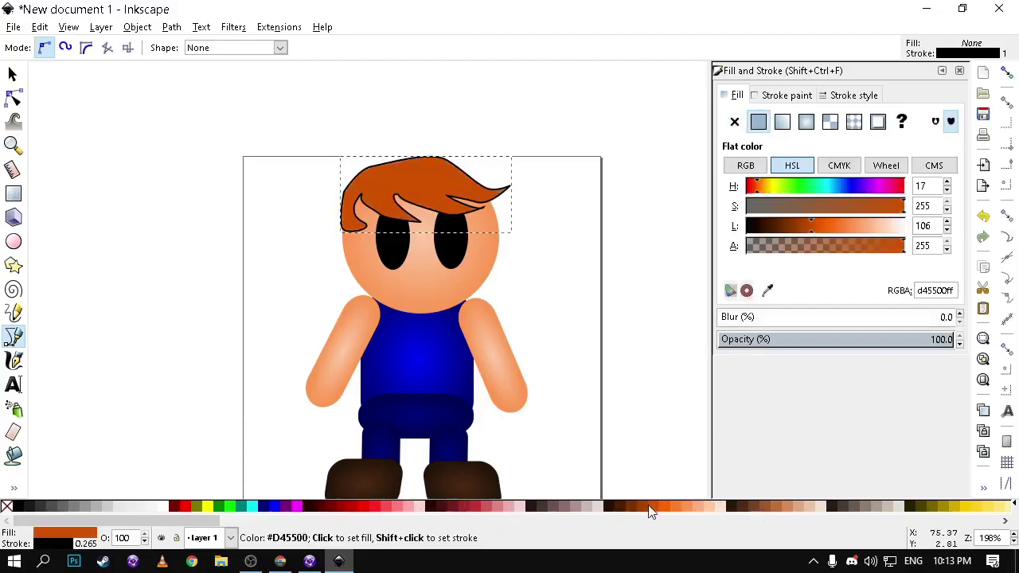
click(808, 98)
click(733, 121)
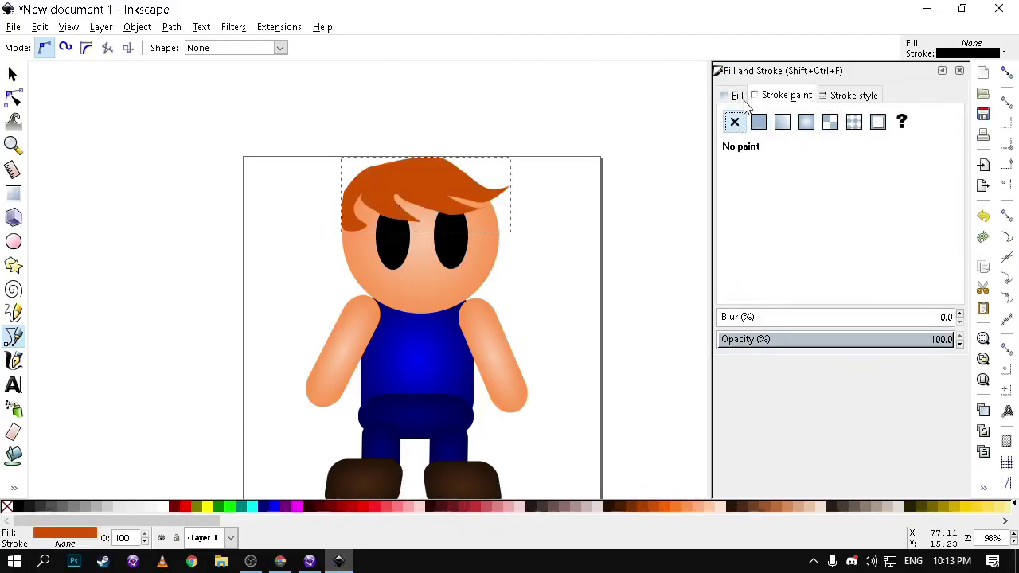
Change the hair fill to a radial gradient and set its outer stop to darker brown aa4400.
click(739, 96)
click(805, 122)
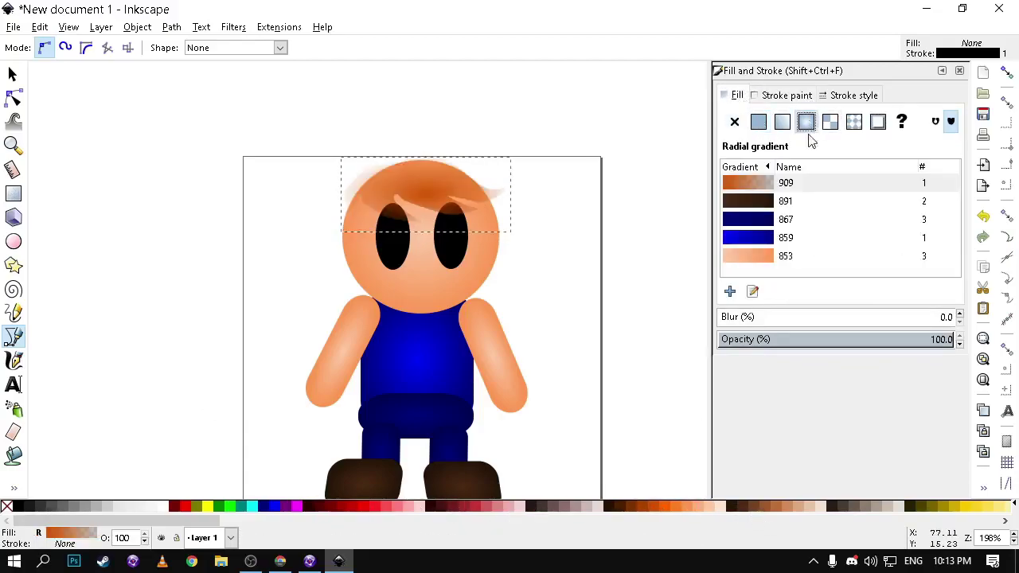
click(14, 484)
click(64, 486)
click(510, 195)
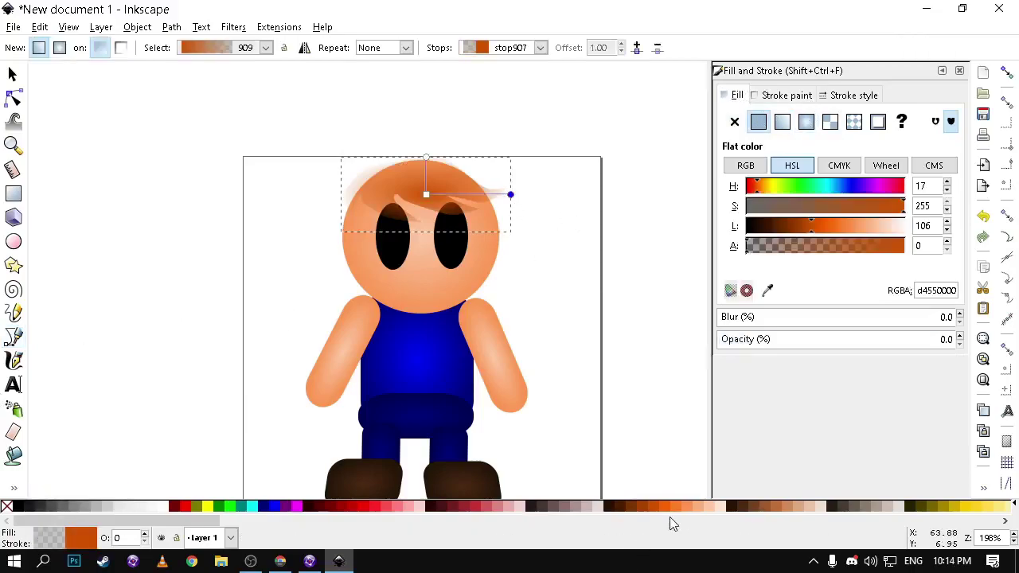
click(644, 507)
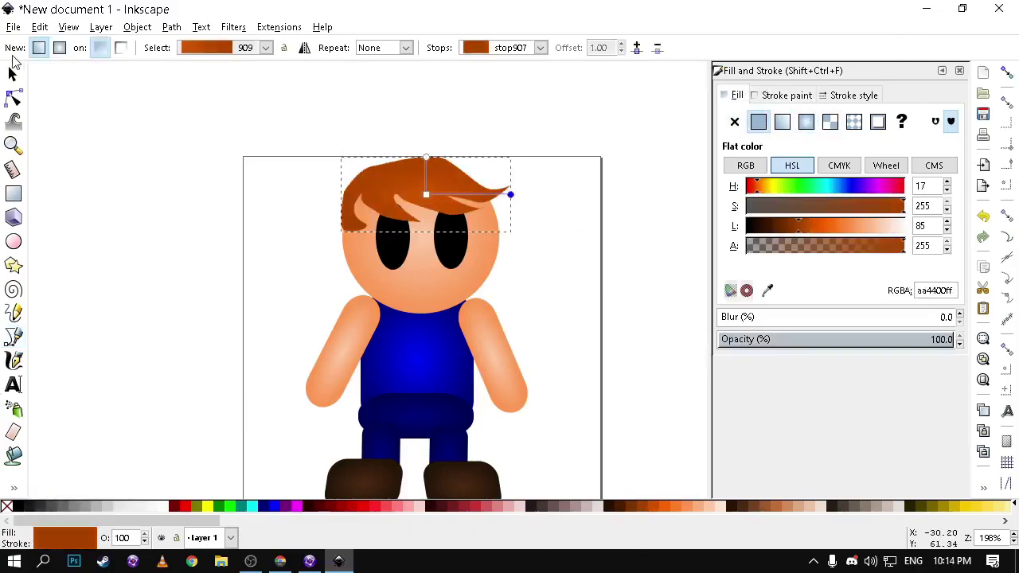
key(s)
Rotate the hair slightly clockwise and shift it a little to the right on the head.
click(613, 221)
click(438, 186)
click(440, 187)
drag(518, 159, 526, 163)
drag(480, 193, 488, 193)
click(591, 182)
click(422, 195)
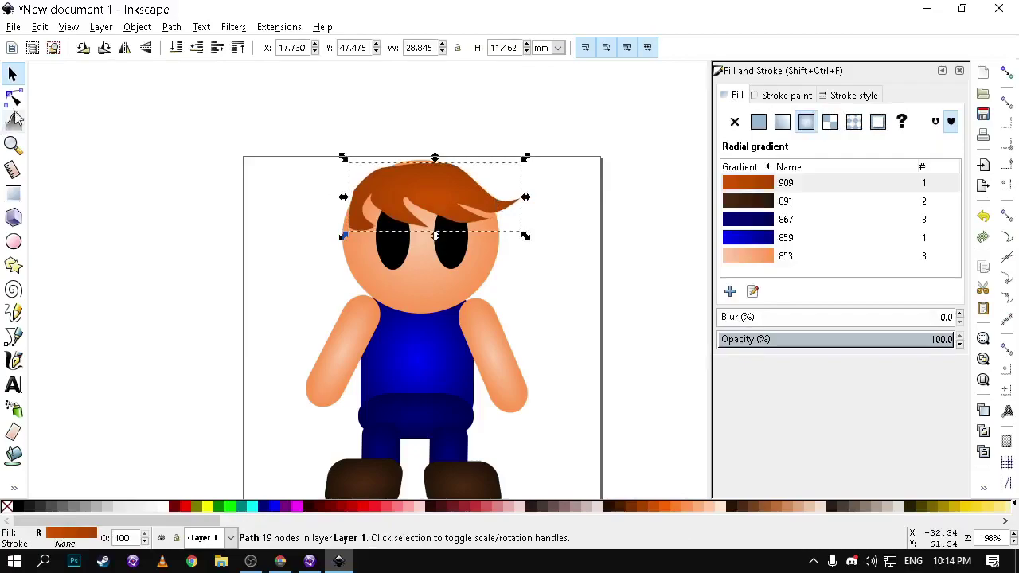
Reshape the crown of the hair by pulling its top edge upward over the head.
click(13, 97)
drag(387, 171, 395, 160)
click(12, 74)
click(258, 159)
click(369, 189)
Make the hair's upper-left corner node auto-smooth and adjust its curve handle to round that side.
click(13, 96)
ctrl+scroll(231, 204, up, 2)
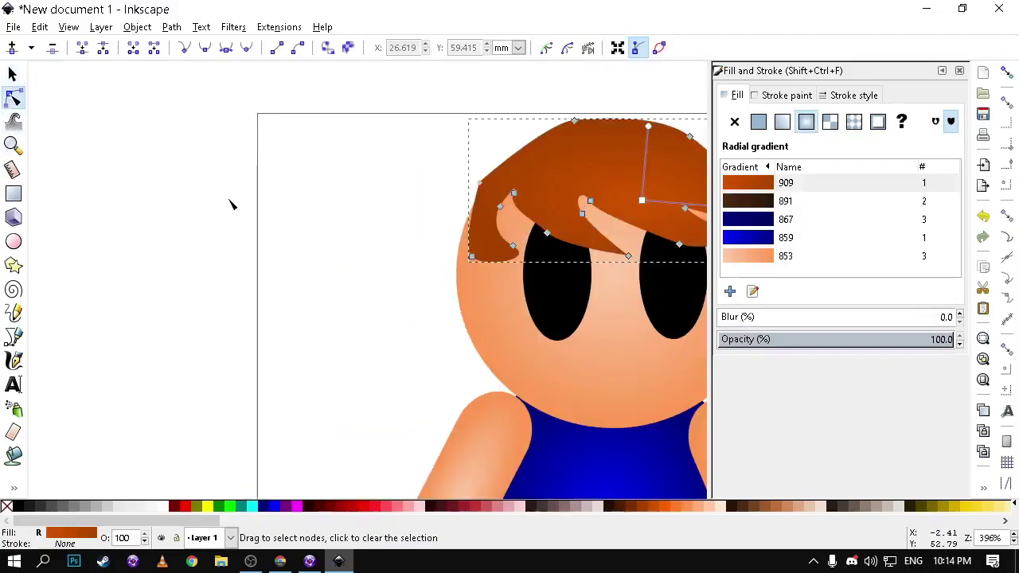
click(479, 183)
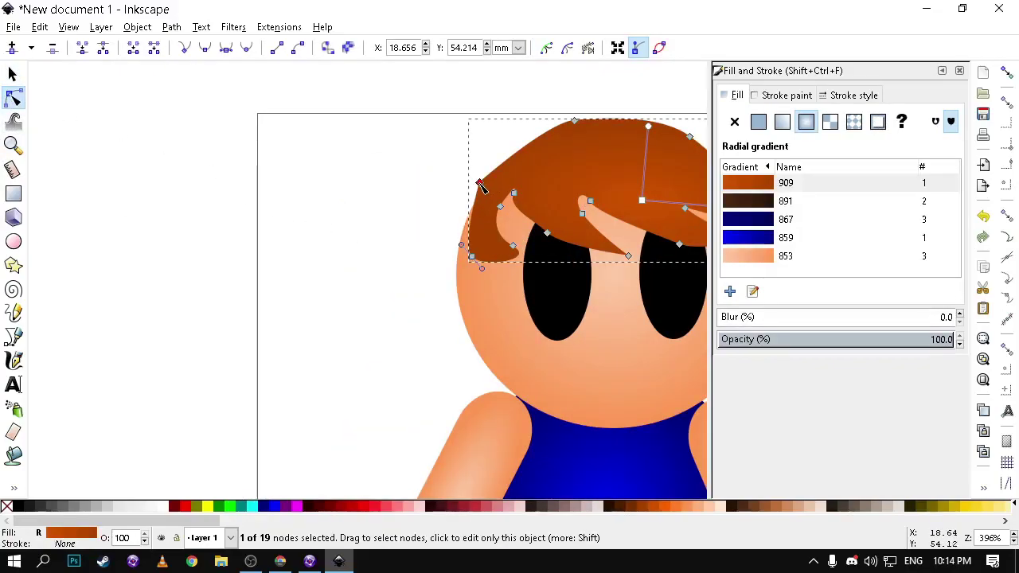
click(246, 48)
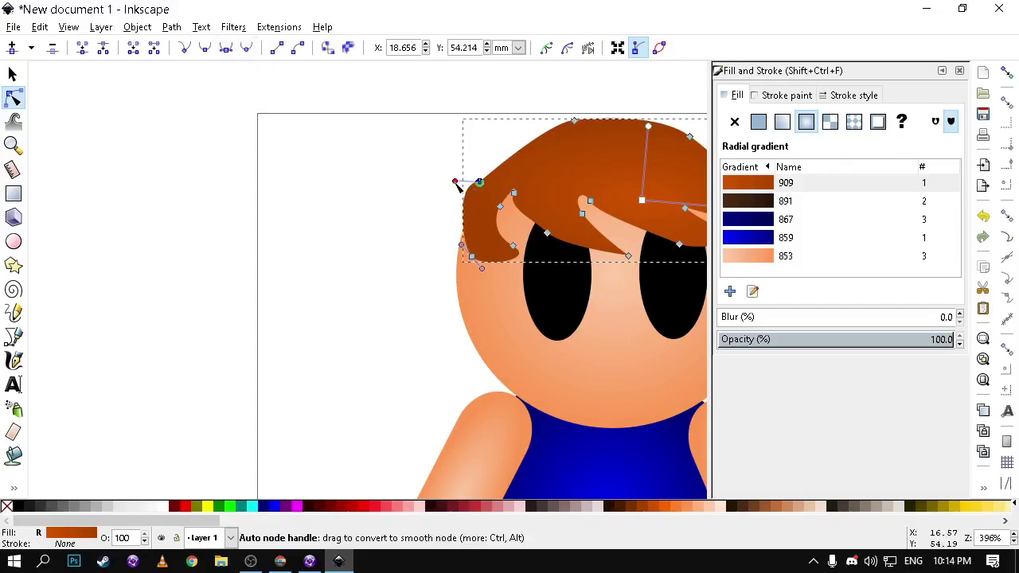
drag(455, 181, 488, 172)
Reposition the two nodes along the hair's top edge and bend the curve between them to cover the scalp.
drag(574, 121, 547, 137)
drag(647, 129, 680, 132)
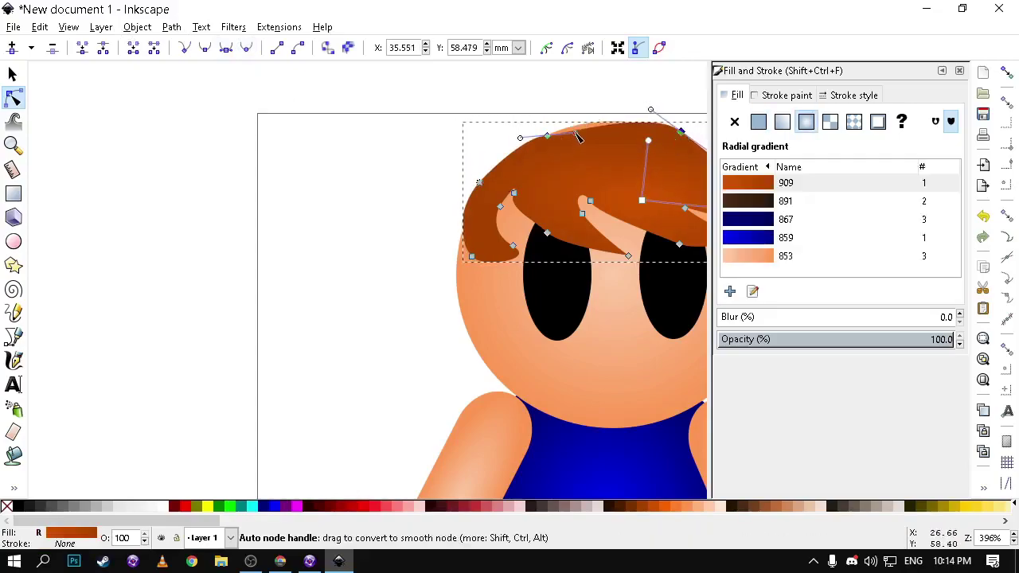
drag(574, 133, 564, 119)
click(12, 73)
click(209, 196)
ctrl+scroll(371, 311, down, 3)
ctrl+scroll(308, 267, up, 1)
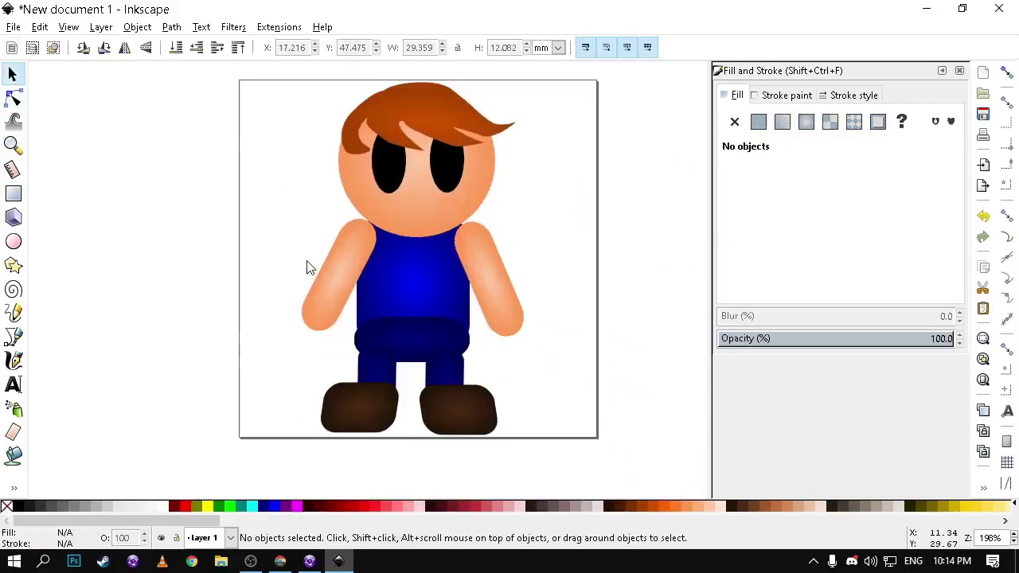
Start saving the drawing and browse to the Documents folder as the destination.
click(14, 27)
key(ctrl+s)
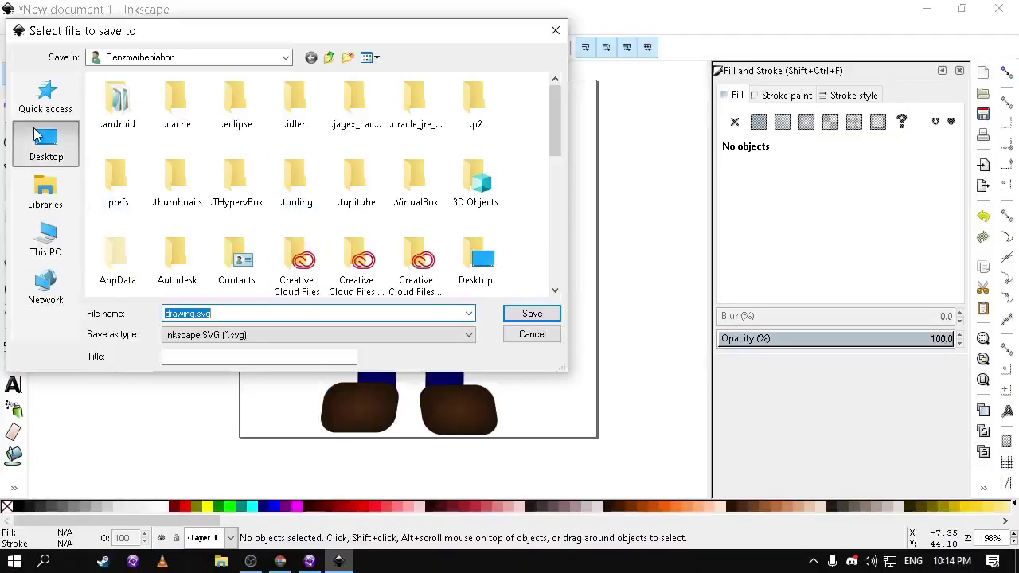
click(46, 143)
click(359, 119)
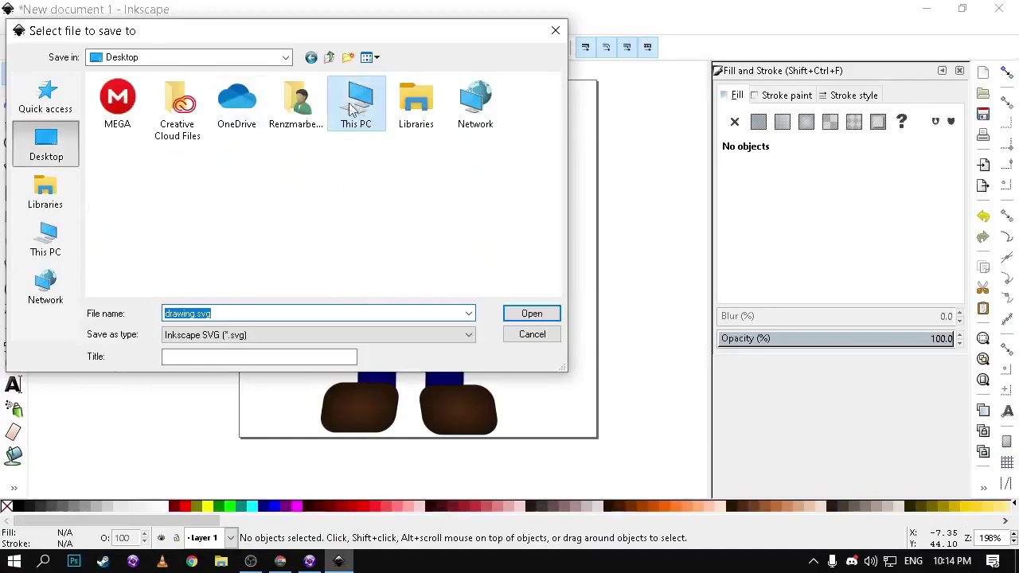
double_click(344, 116)
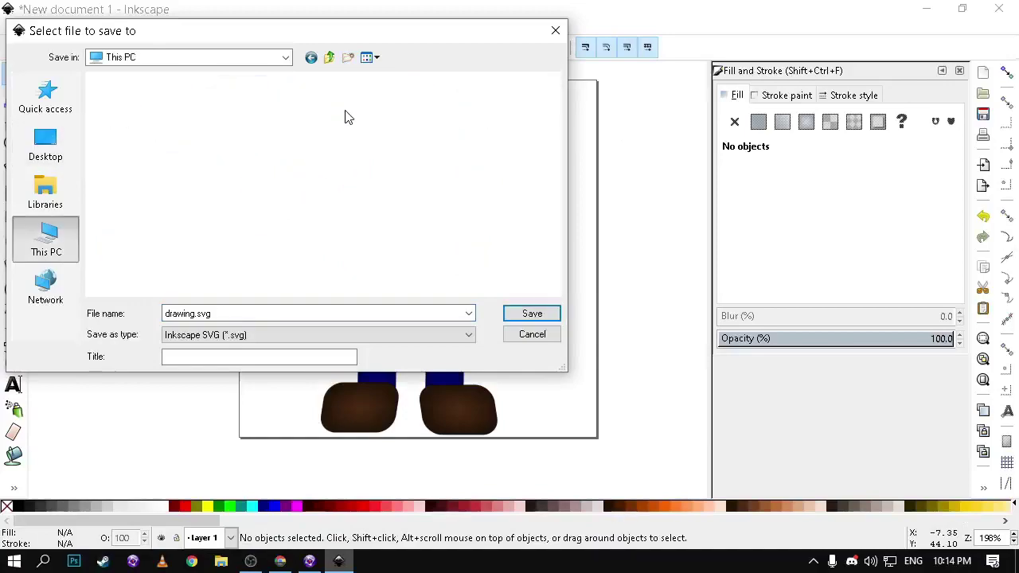
double_click(182, 159)
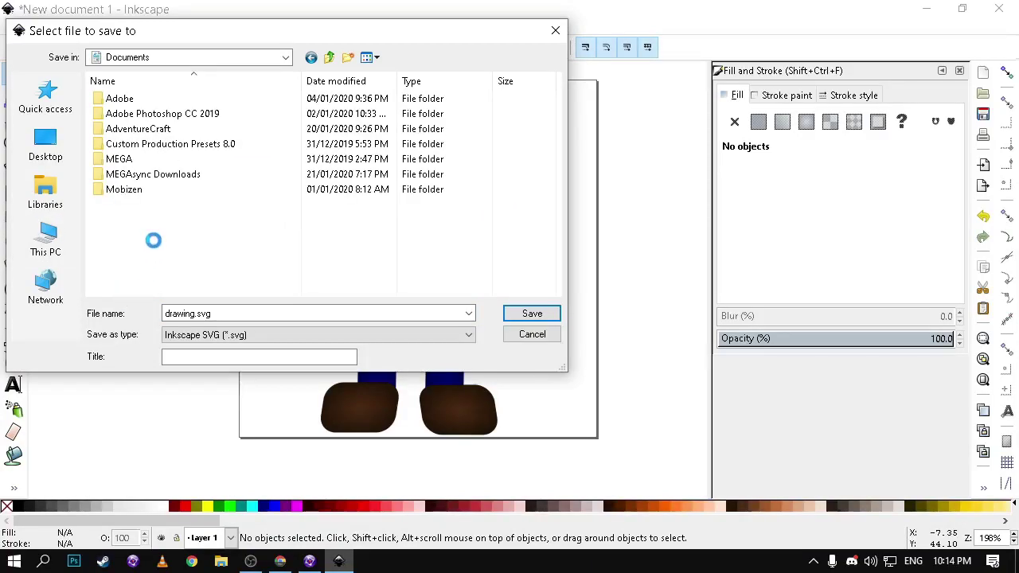
Create a new folder named "Inkscape sprite" inside Documents.
right_click(154, 242)
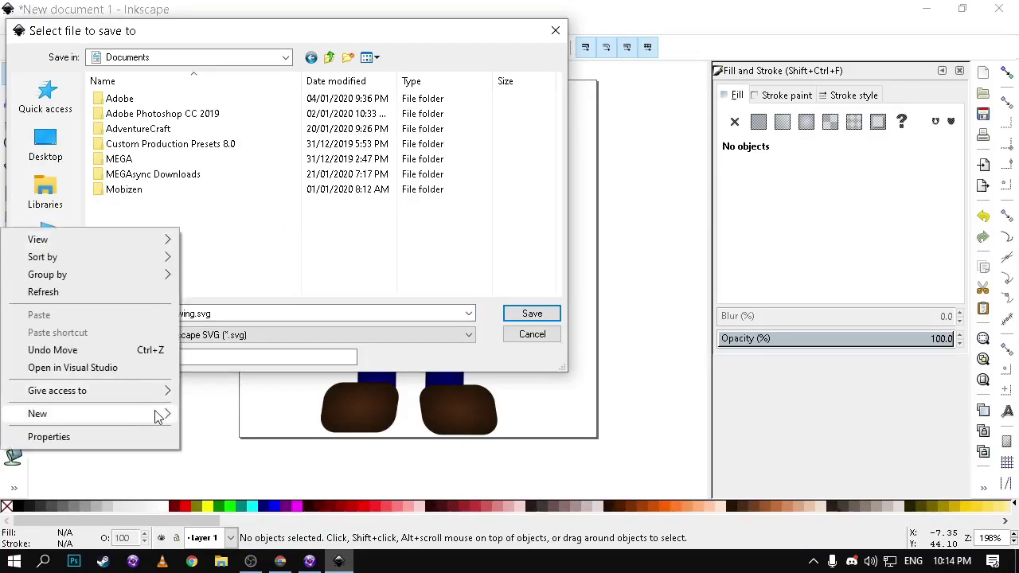
mouse_move(179, 404)
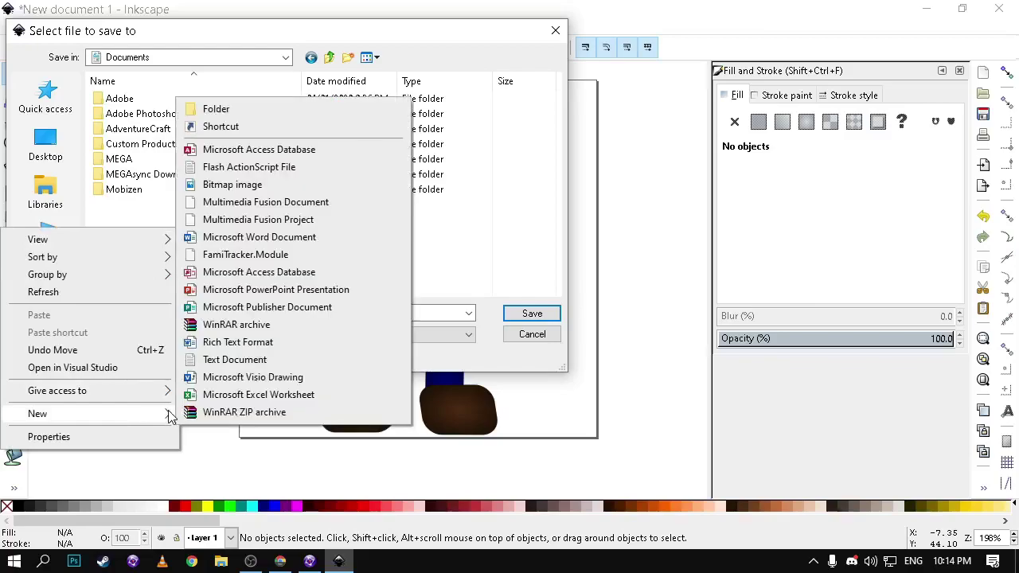
click(268, 104)
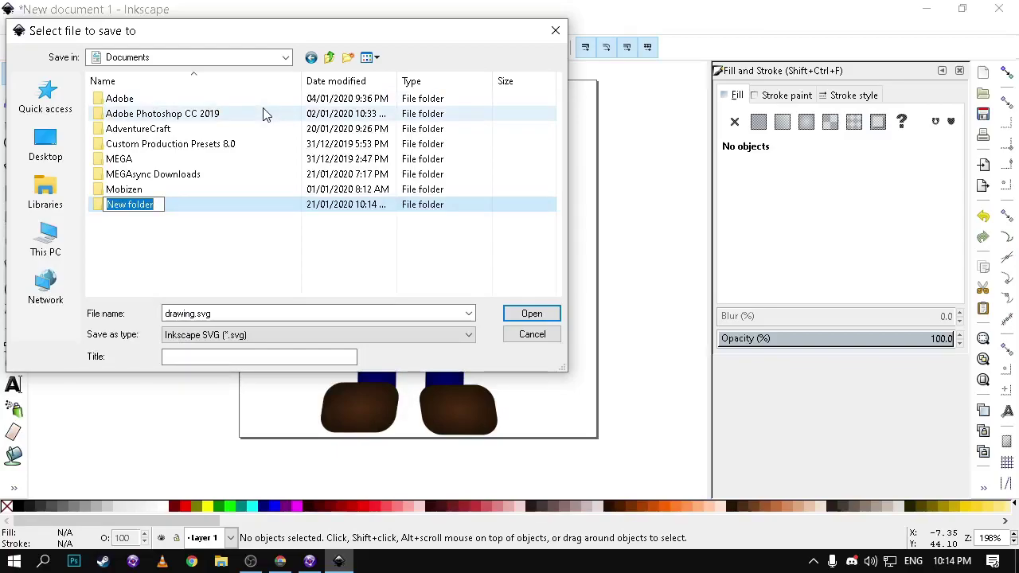
text(IInkscape m)
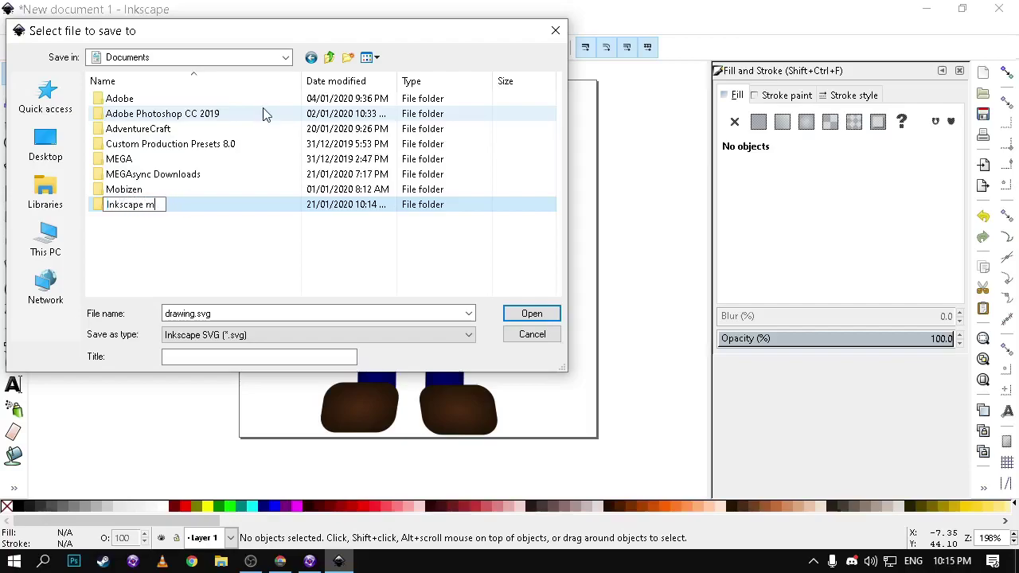
text(e spr)
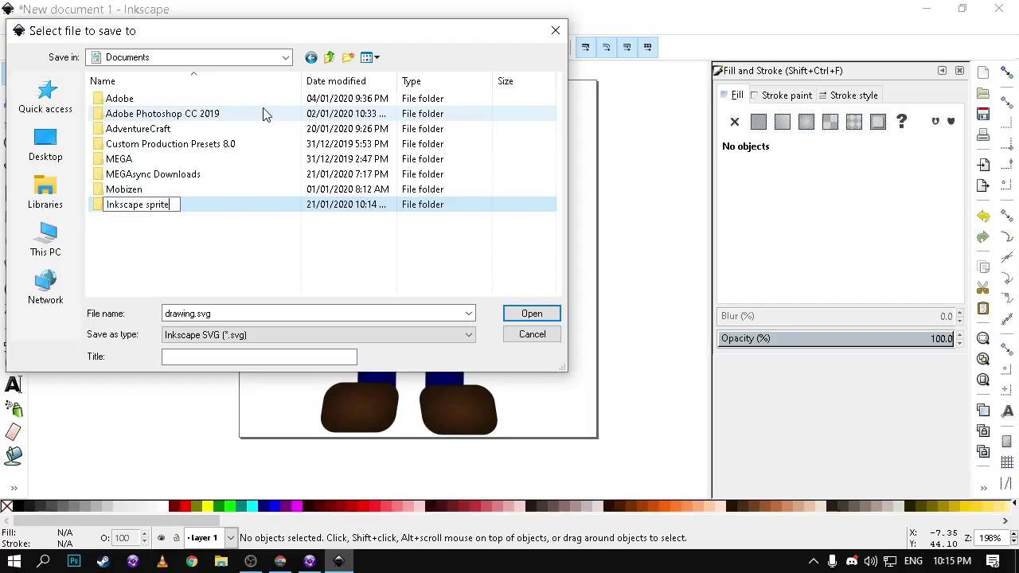
text(ite)
click(254, 232)
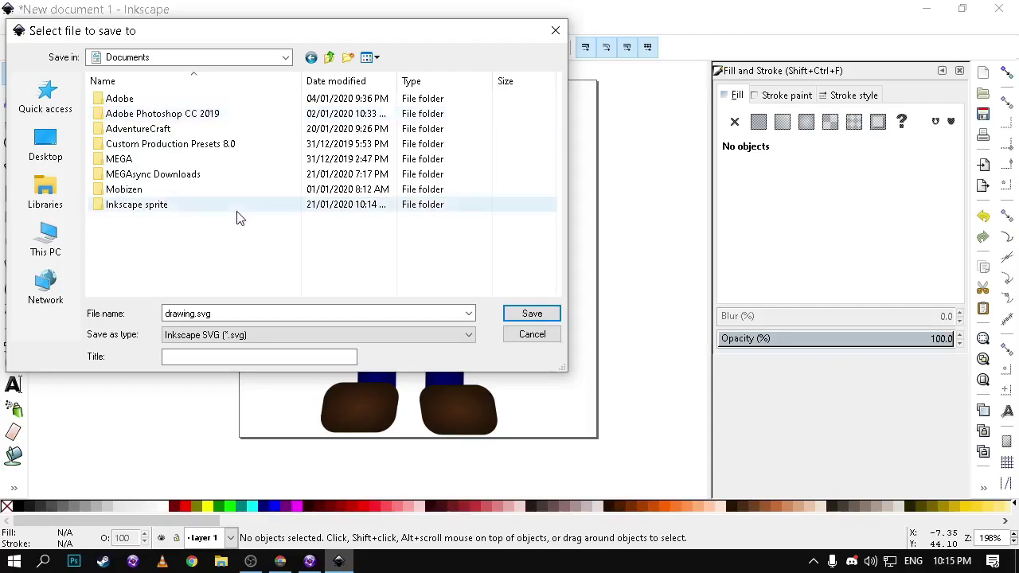
Save the drawing in the Inkscape sprite folder as "Player" in Inkscape SVG format.
double_click(239, 208)
click(241, 335)
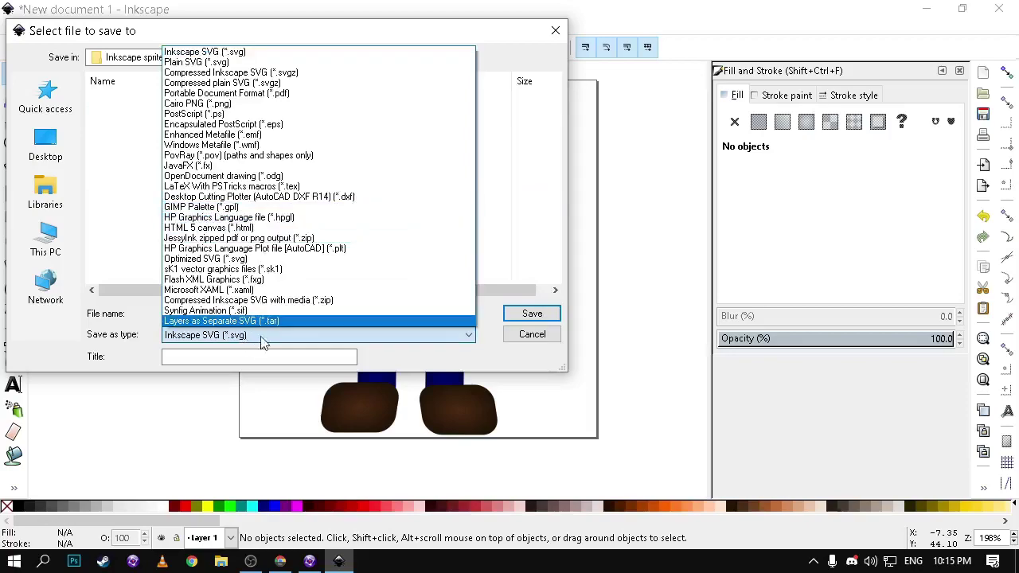
click(74, 246)
click(240, 315)
drag(187, 314, 195, 314)
double_click(189, 313)
text(Player)
key(Return)
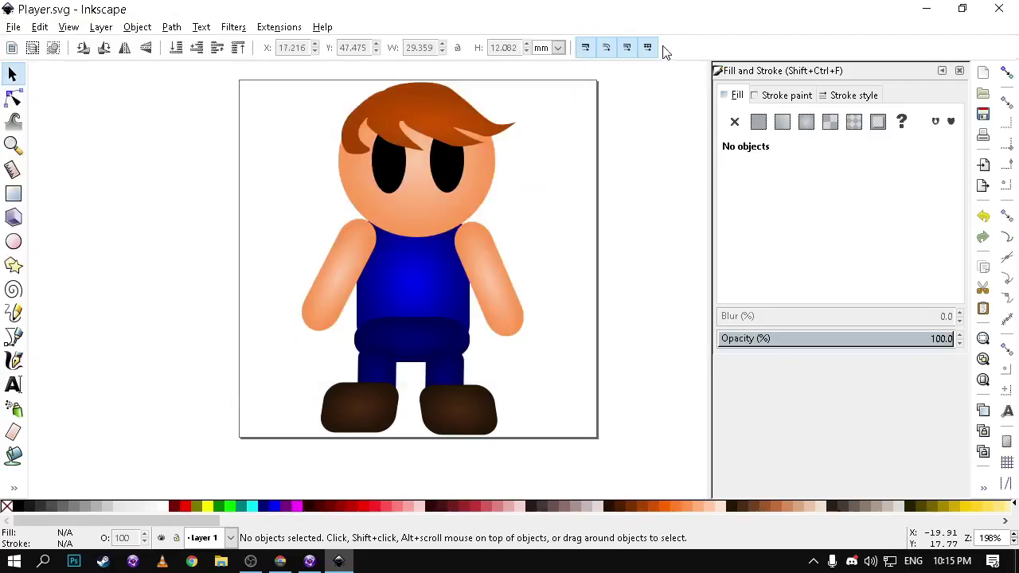
key(ctrl+s)
click(13, 26)
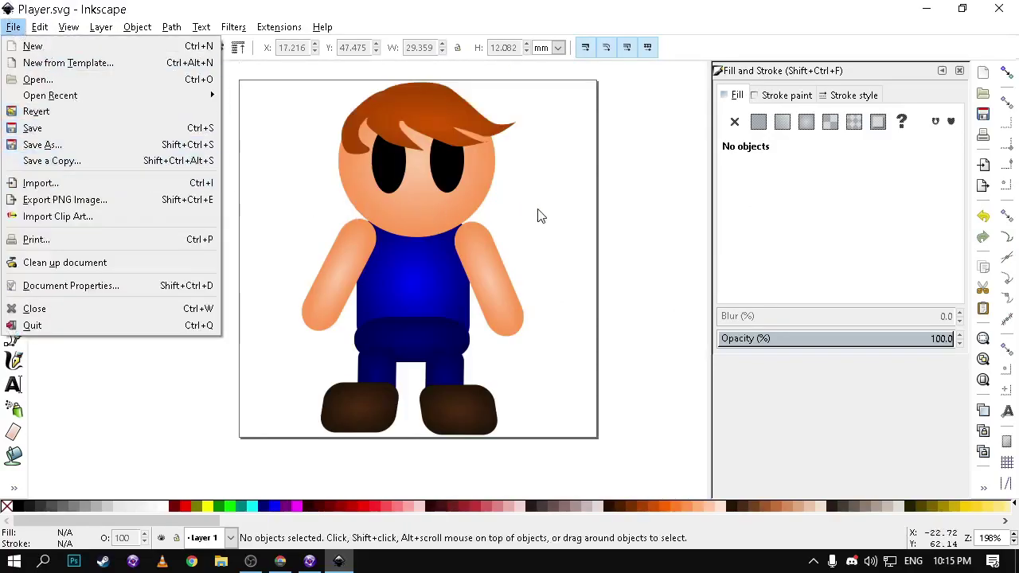
click(447, 221)
click(463, 276)
key(Escape)
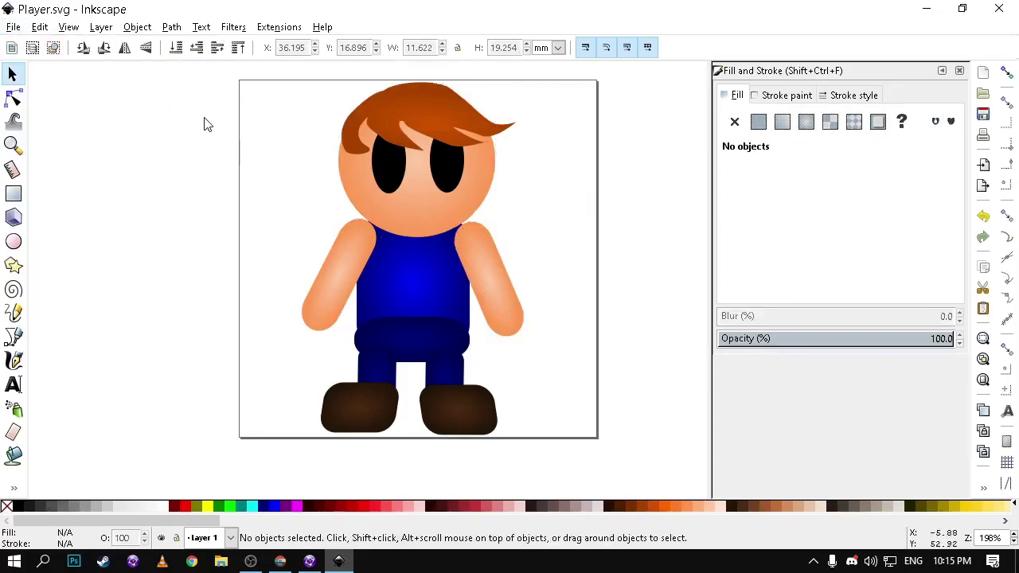
Rotate the character's left-hand arm to nearly vertical and place it over the front of the torso.
click(388, 291)
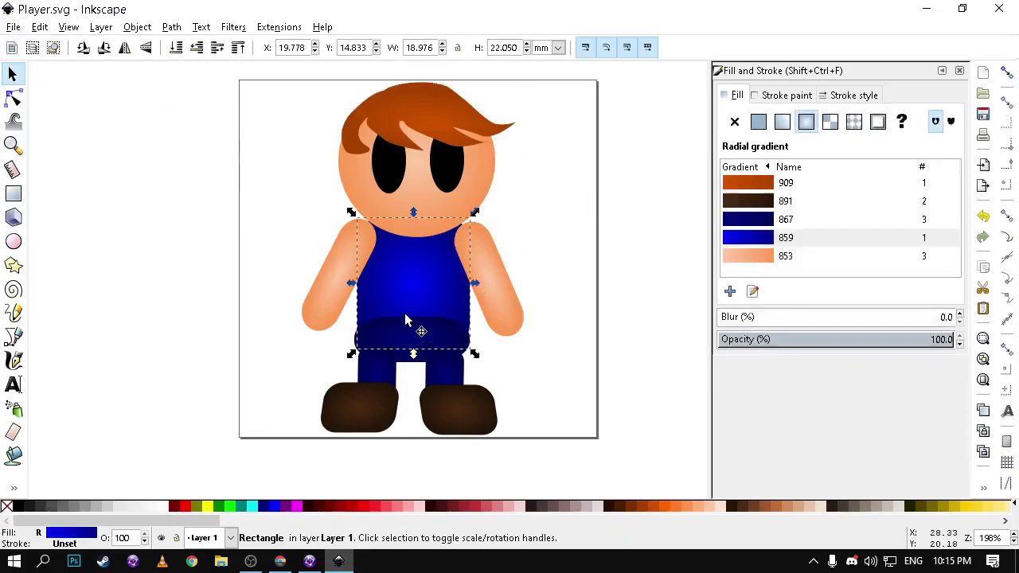
click(312, 292)
drag(297, 335, 406, 301)
Shift both eyes to the right side of the face so the character looks sideways.
click(400, 207)
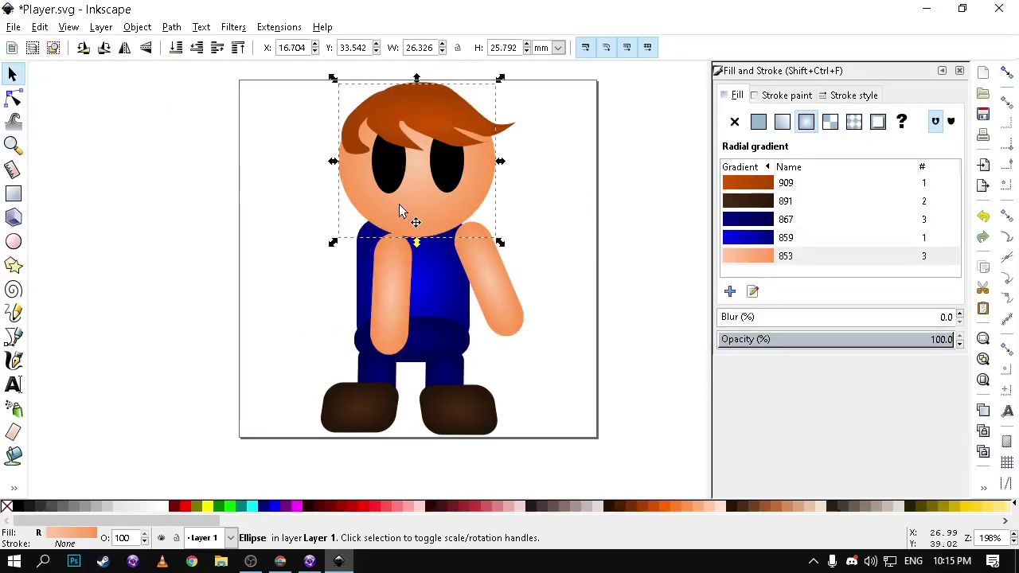
click(443, 165)
drag(451, 163, 481, 162)
drag(390, 164, 445, 163)
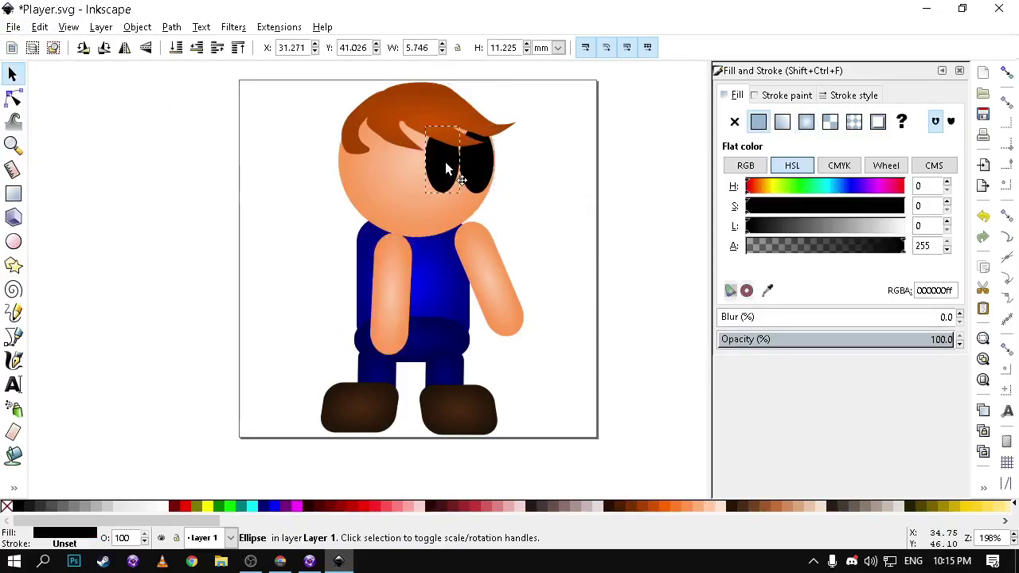
Rotate the right-hand arm upright, move it against the torso's right edge, and lower it behind the body.
click(514, 311)
click(516, 322)
drag(518, 336, 466, 342)
drag(455, 301, 462, 310)
drag(494, 359, 500, 355)
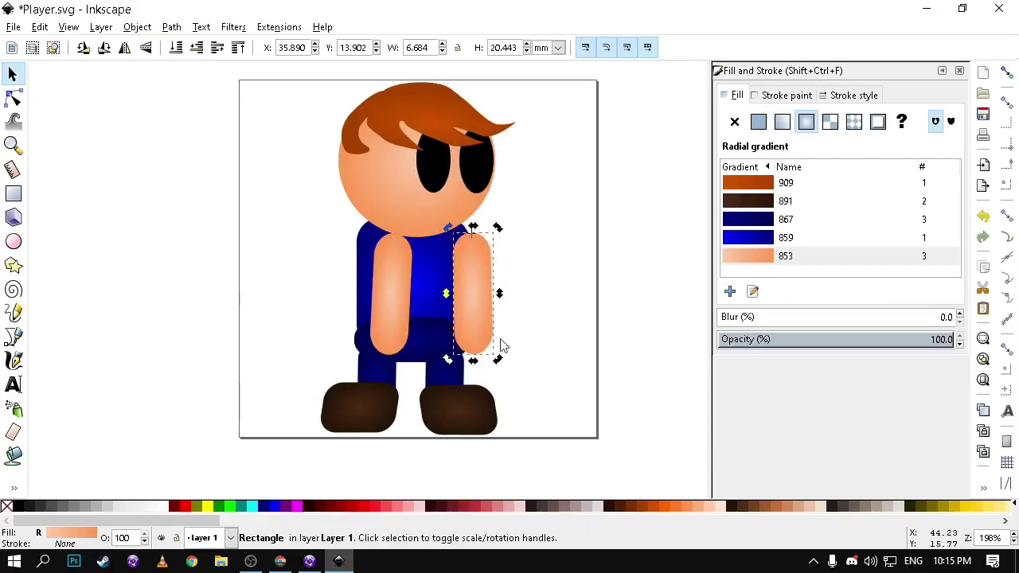
click(199, 50)
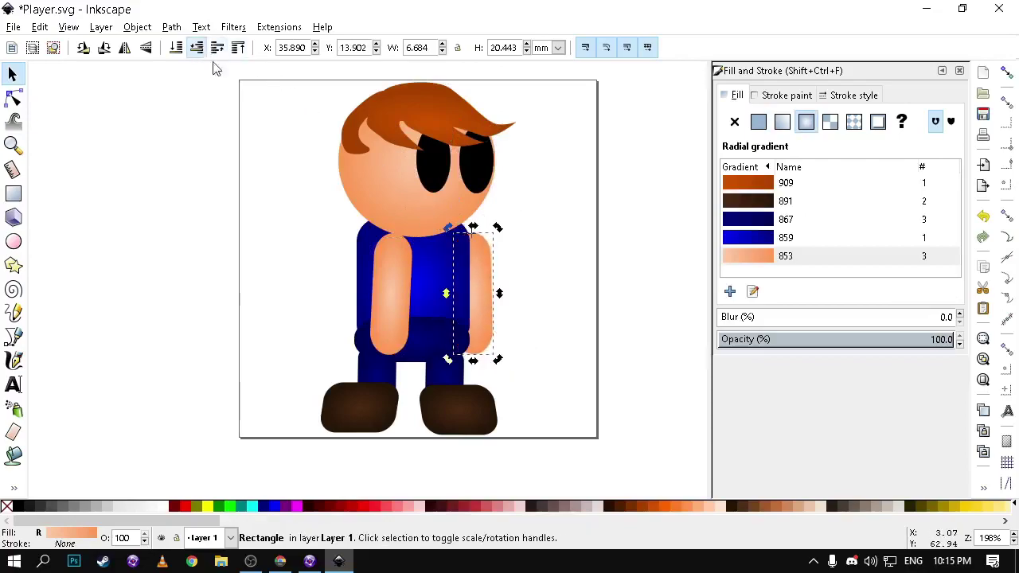
Flip the left-hand shoe horizontally and move it right, next to the other shoe.
click(358, 410)
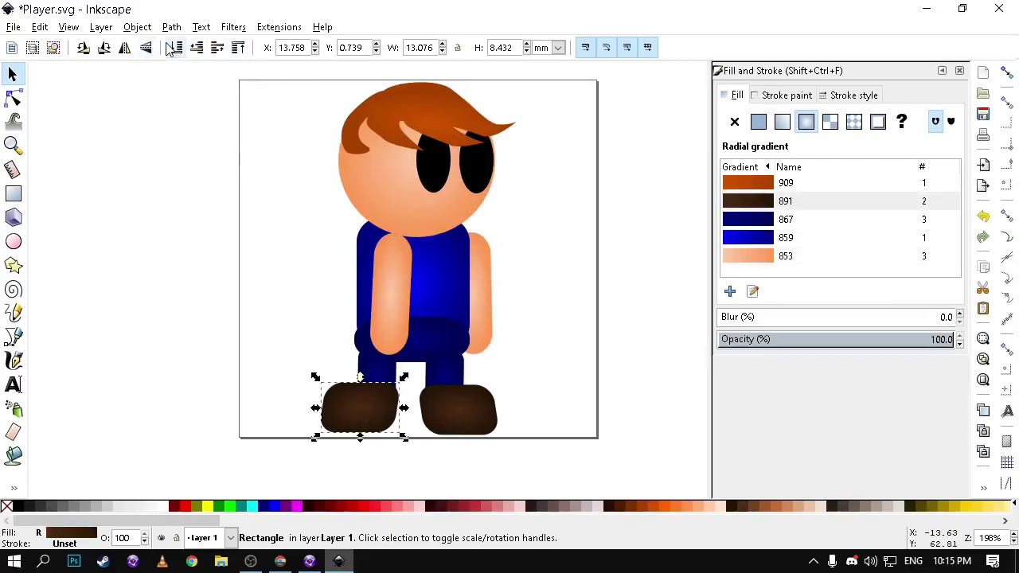
click(122, 51)
drag(377, 401, 429, 403)
Move the left-hand leg slightly right and shift its shoe back left so it sits beneath the leg.
double_click(375, 373)
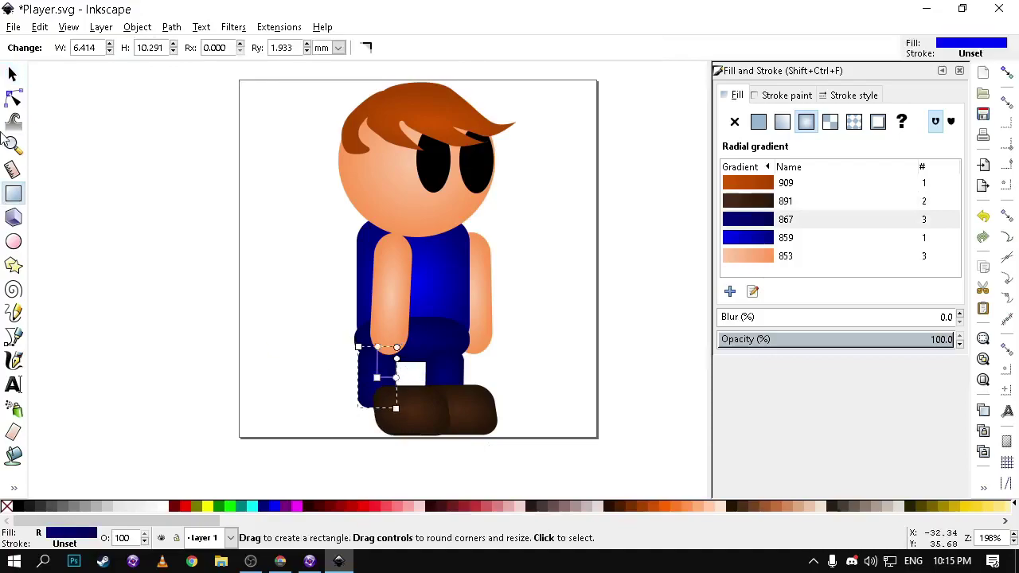
click(13, 75)
mouse_move(387, 375)
mouse_down()
mouse_move(413, 373)
mouse_move(397, 379)
mouse_up()
click(436, 409)
click(495, 371)
drag(427, 410, 404, 414)
click(514, 330)
click(561, 298)
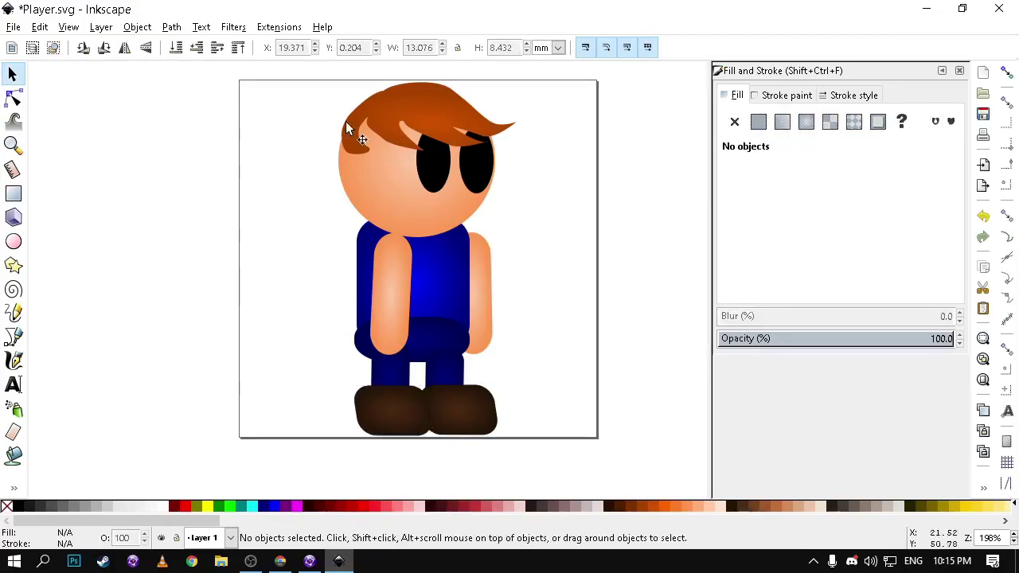
Set up a PNG export with the page as export area and open the export file selection.
click(12, 29)
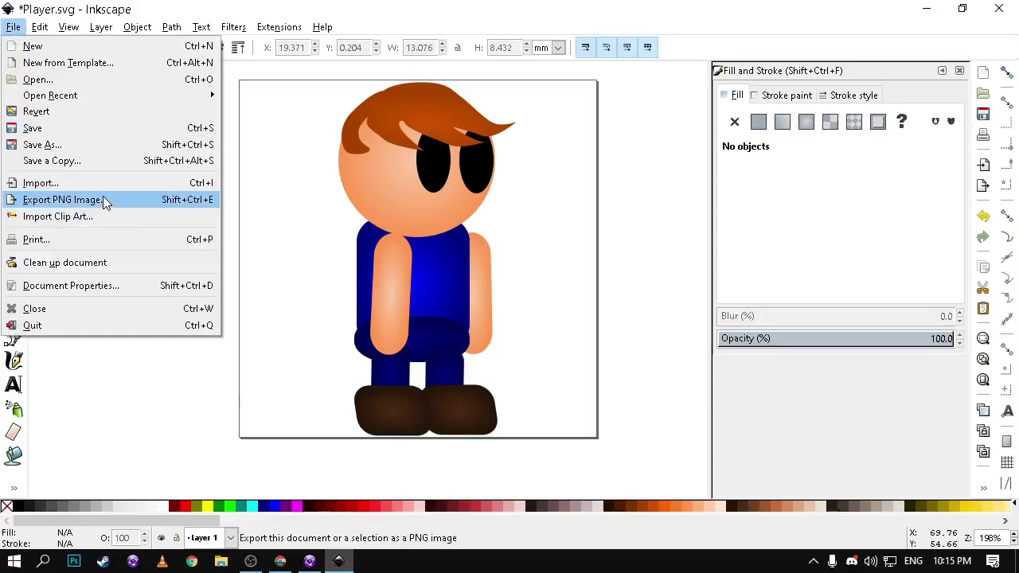
click(103, 199)
click(745, 114)
click(895, 306)
click(881, 303)
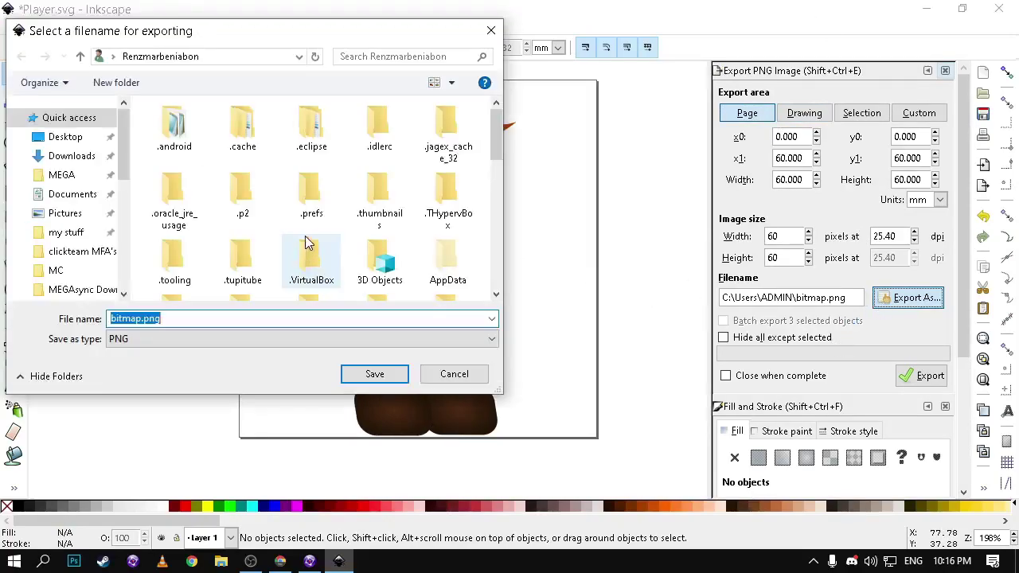
Export the PNG to the Inkscape sprite folder in Documents as "Player Face Left".
click(70, 195)
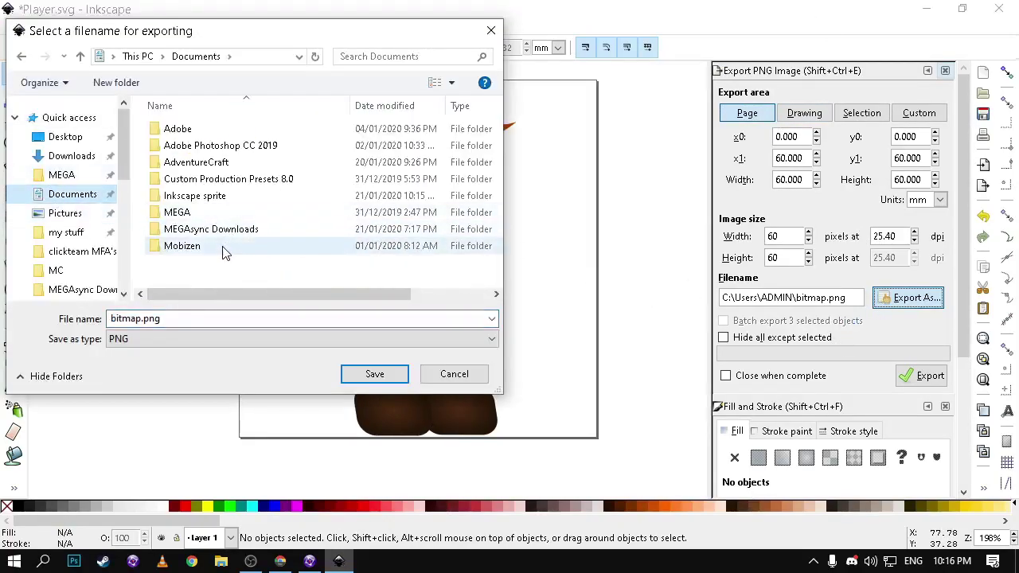
double_click(195, 196)
double_click(182, 319)
text(Pl)
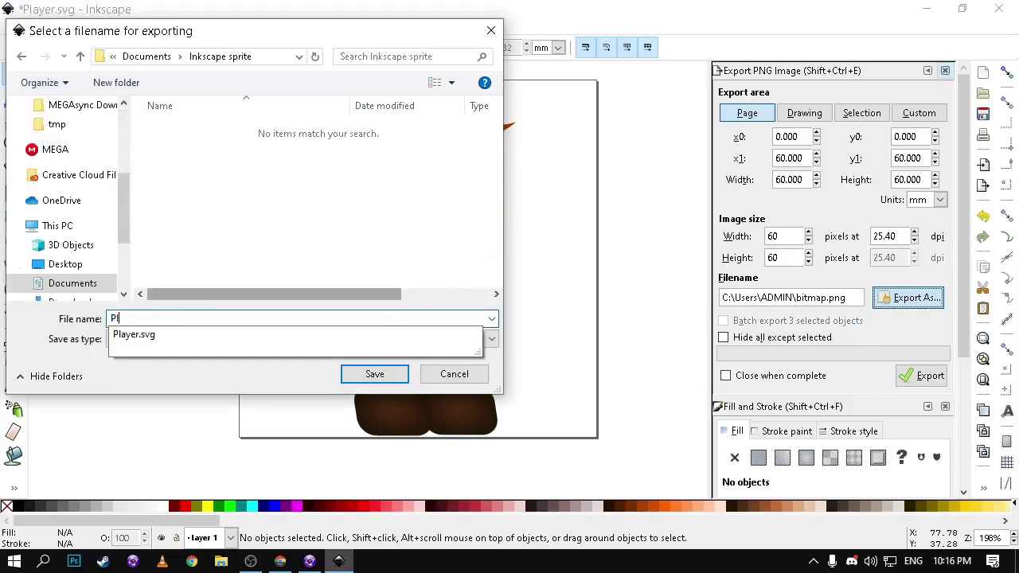
text(ayer )
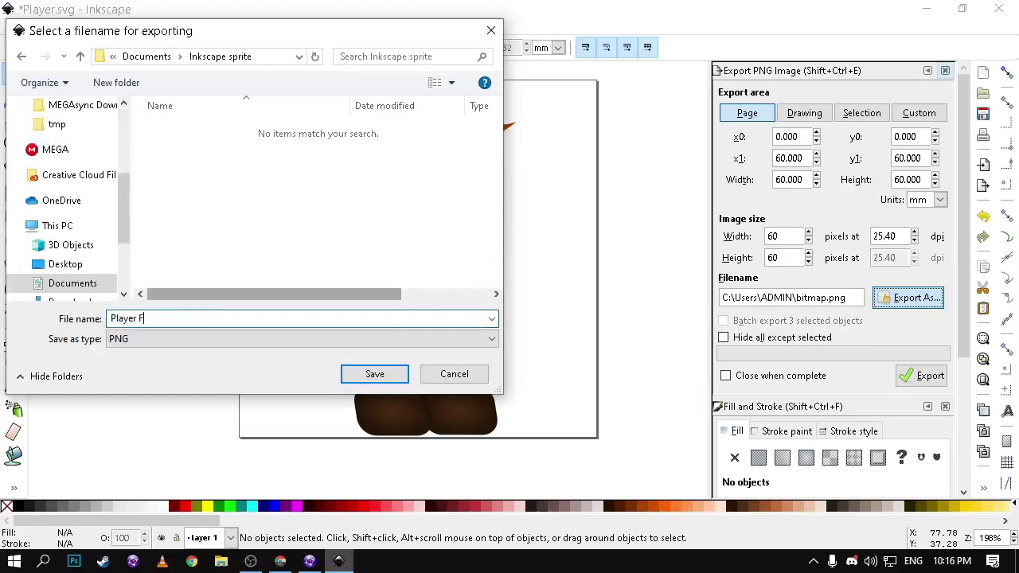
text(Face Left)
key(Return)
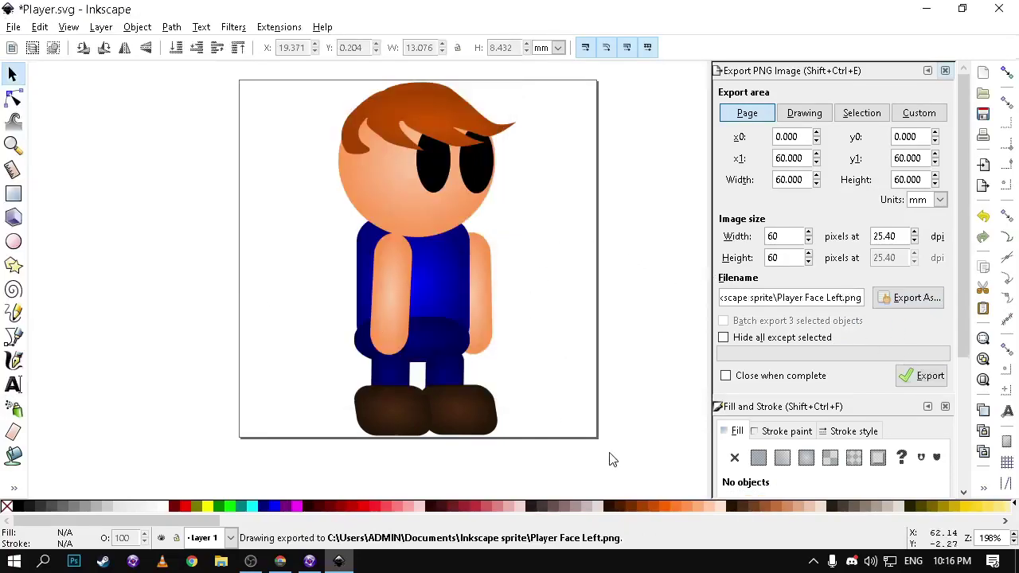
Select all parts of the character and flip them horizontally.
drag(582, 461, 177, 8)
scroll(318, 262, down, 6)
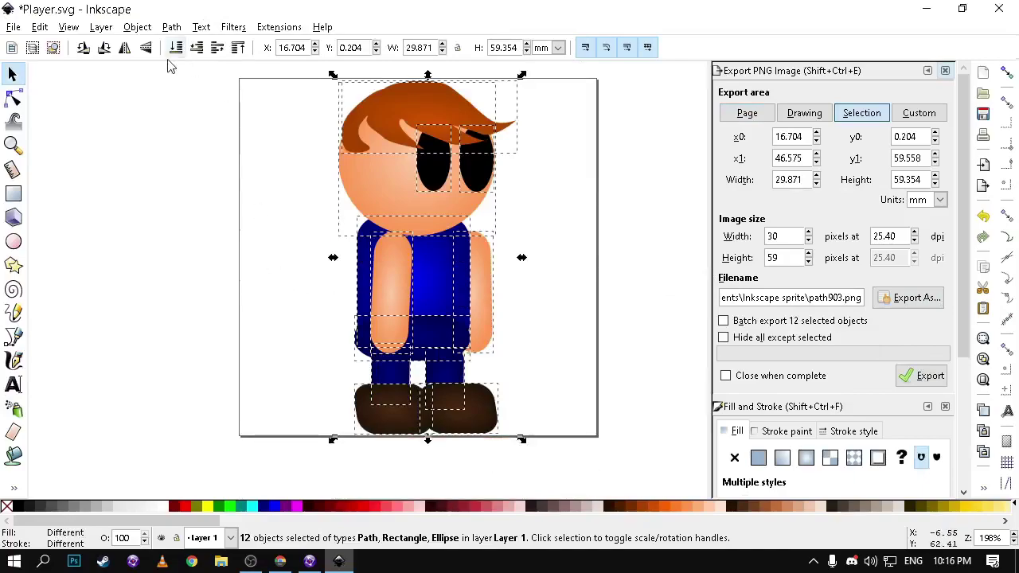
click(124, 48)
click(570, 293)
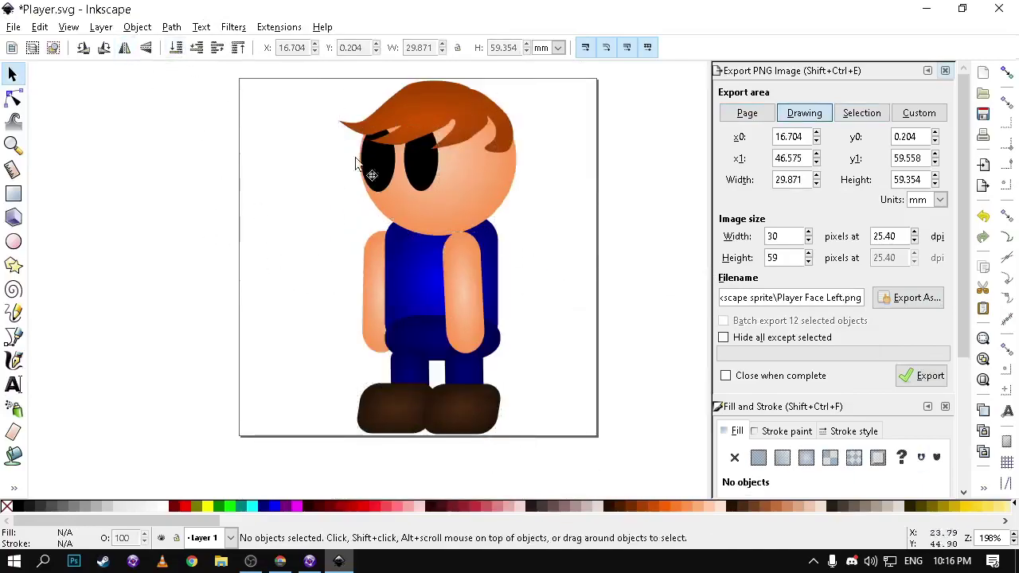
Select the whole flipped character and move it slightly left to center it on the page.
drag(251, 445, 569, 32)
scroll(425, 299, down, 11)
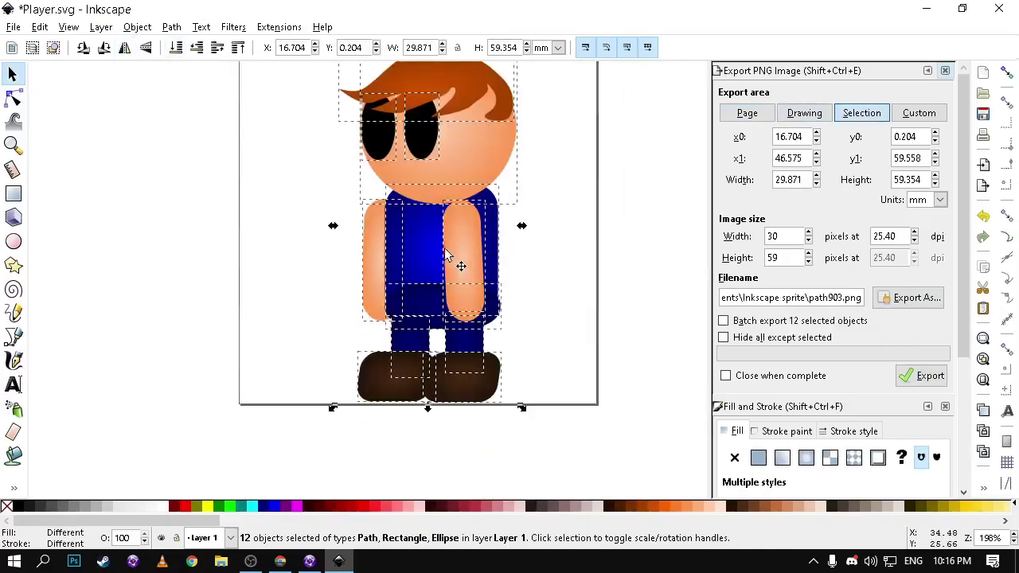
scroll(448, 250, up, 2)
drag(446, 181, 429, 171)
click(557, 182)
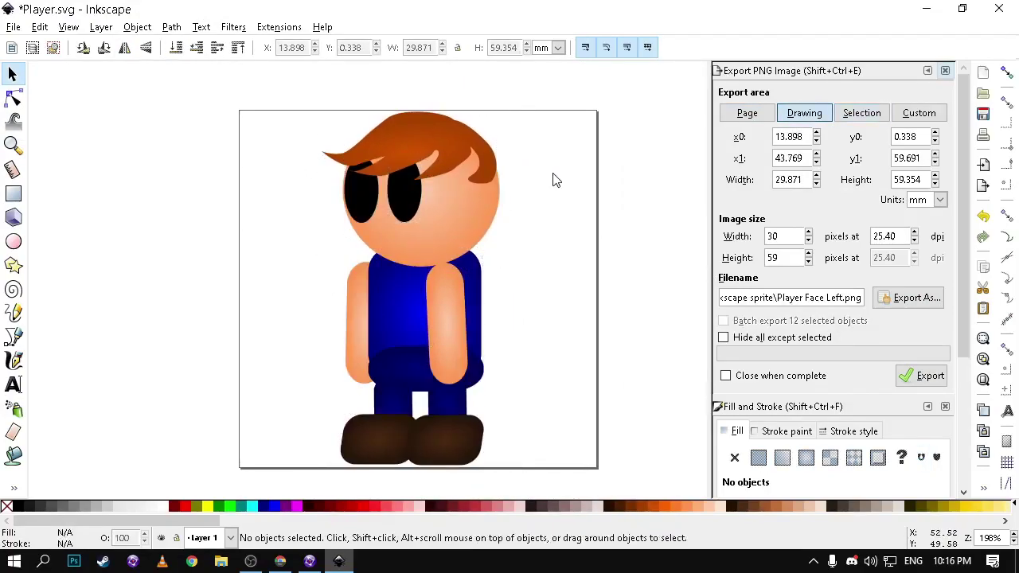
Choose "Player Face Right.png" in the Inkscape sprite folder as the export file for the flipped character.
click(911, 297)
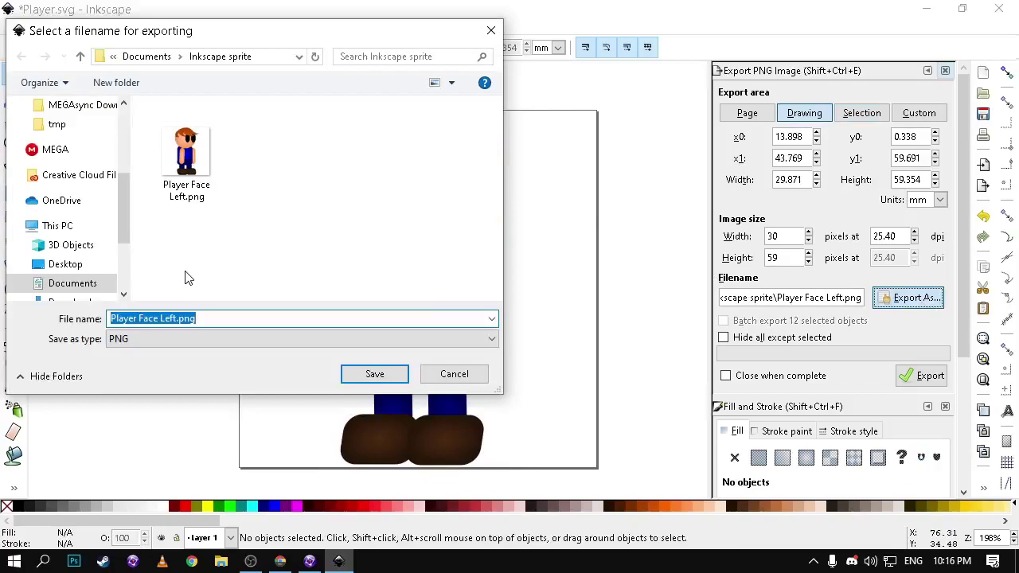
click(160, 318)
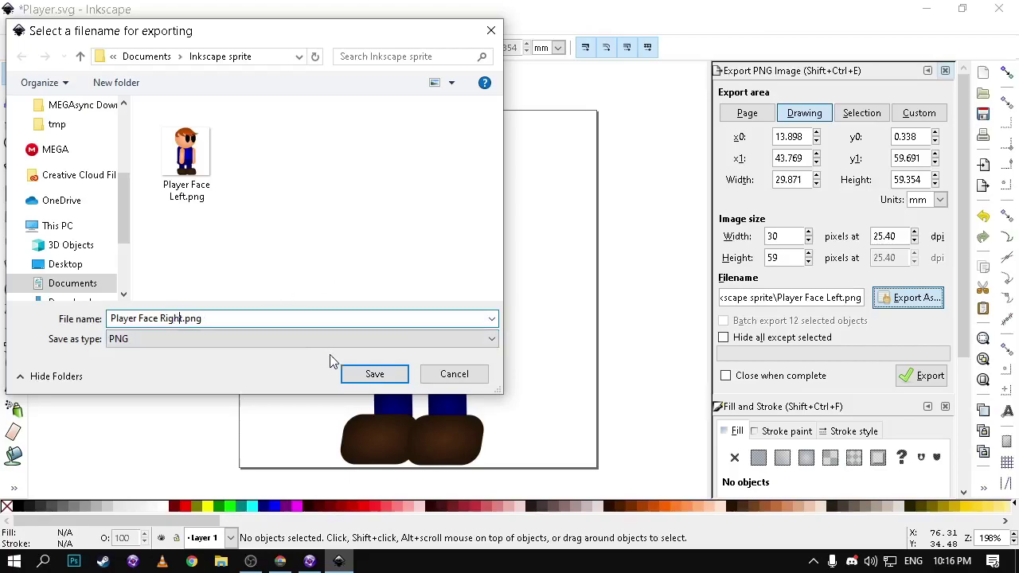
click(372, 373)
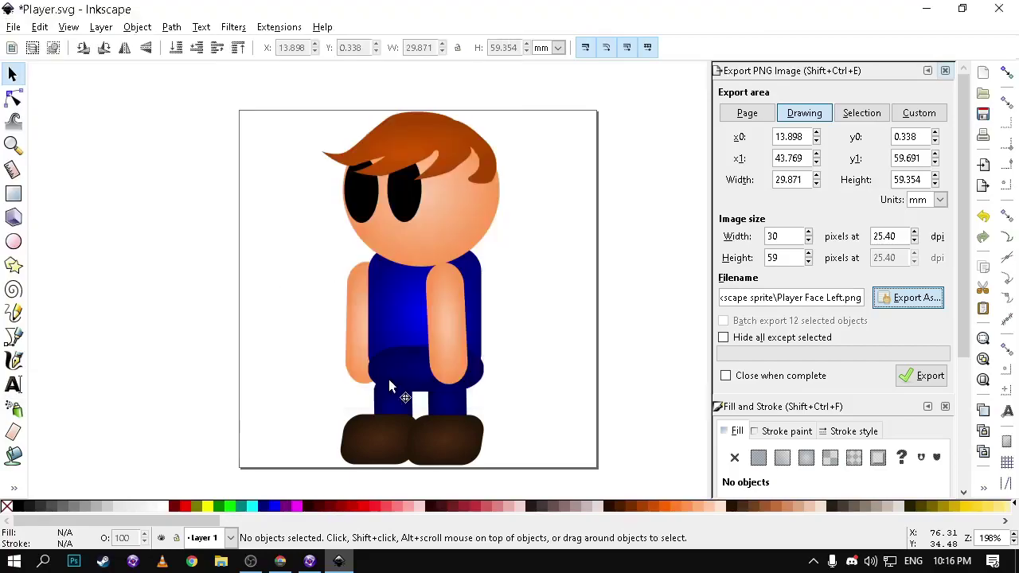
Export the flipped, left-facing character as a PNG and clear the selection.
click(916, 377)
click(456, 247)
key(Escape)
key(e)
Move both eyes to the right so the character's face looks straight ahead.
click(405, 201)
click(12, 74)
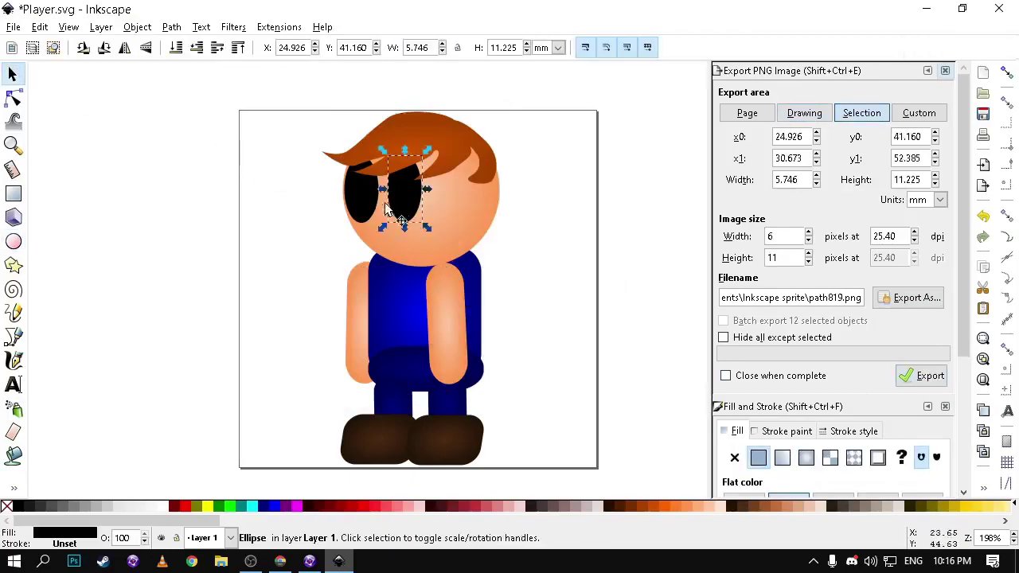
drag(400, 206, 457, 210)
drag(358, 195, 388, 198)
click(387, 205)
Move the front arm to the shirt's right edge, then raise the left arm in the stacking order and shift it slightly up.
drag(454, 298, 490, 287)
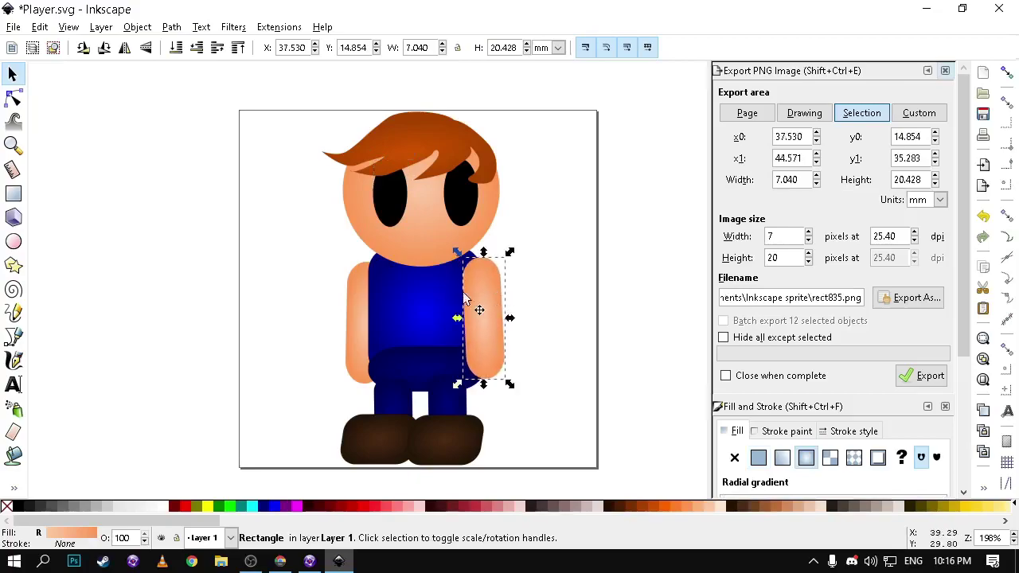
click(355, 317)
click(215, 48)
click(217, 49)
click(473, 359)
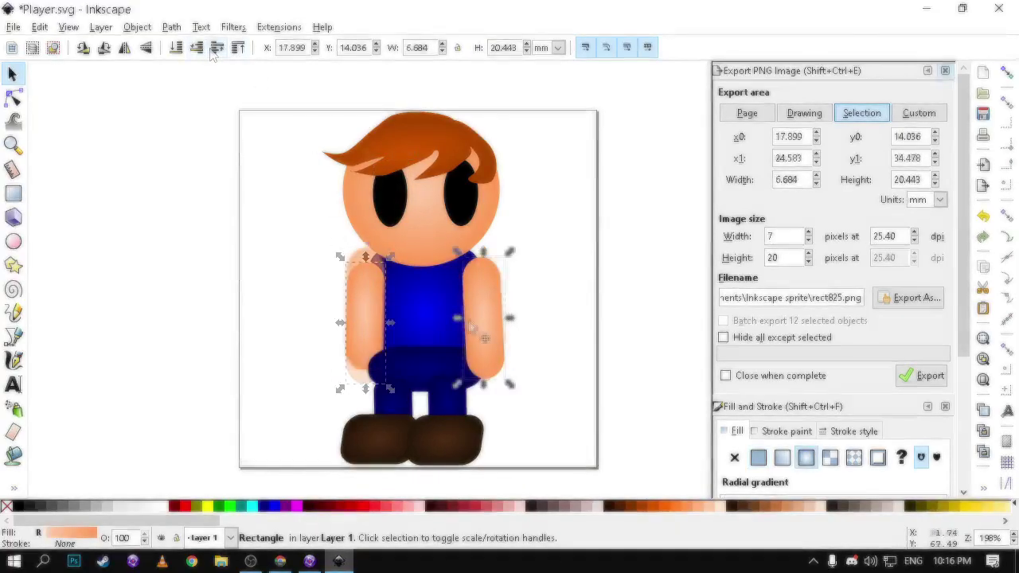
drag(360, 305, 358, 296)
Nudge both eyes slightly to balance them on the front-facing head, and deselect them.
drag(388, 203, 385, 203)
drag(454, 209, 454, 211)
drag(387, 208, 386, 210)
key(Escape)
Flip the right shoe horizontally, then spread that shoe and both arms outward for a front-facing pose.
click(462, 445)
click(125, 47)
drag(463, 440, 481, 440)
drag(364, 275, 354, 281)
drag(484, 300, 494, 302)
key(Escape)
Export the front-facing character to the Inkscape sprite folder as "Player Face Front".
click(924, 297)
drag(160, 319, 184, 320)
text(Front)
key(Return)
click(921, 376)
Select both arms and lower them in the stacking order.
click(492, 318)
shift+click(355, 299)
click(198, 49)
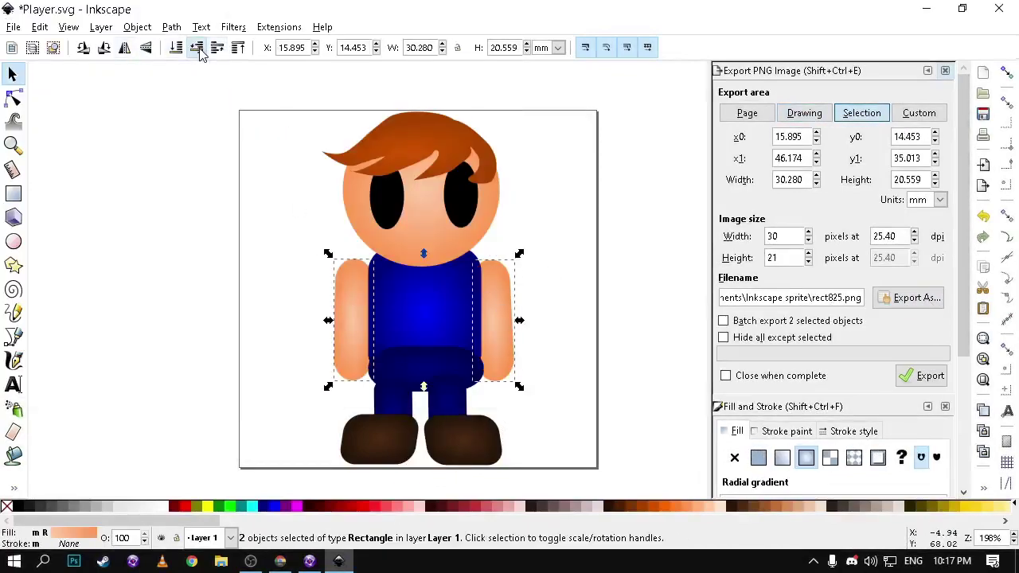
Move both eyes together off the page to the left of the character.
click(461, 200)
shift+click(384, 202)
drag(384, 202, 117, 194)
key(Escape)
click(916, 299)
key(Escape)
Stretch the hair downward over the face and reshape its outline to cover the back of the head.
click(422, 147)
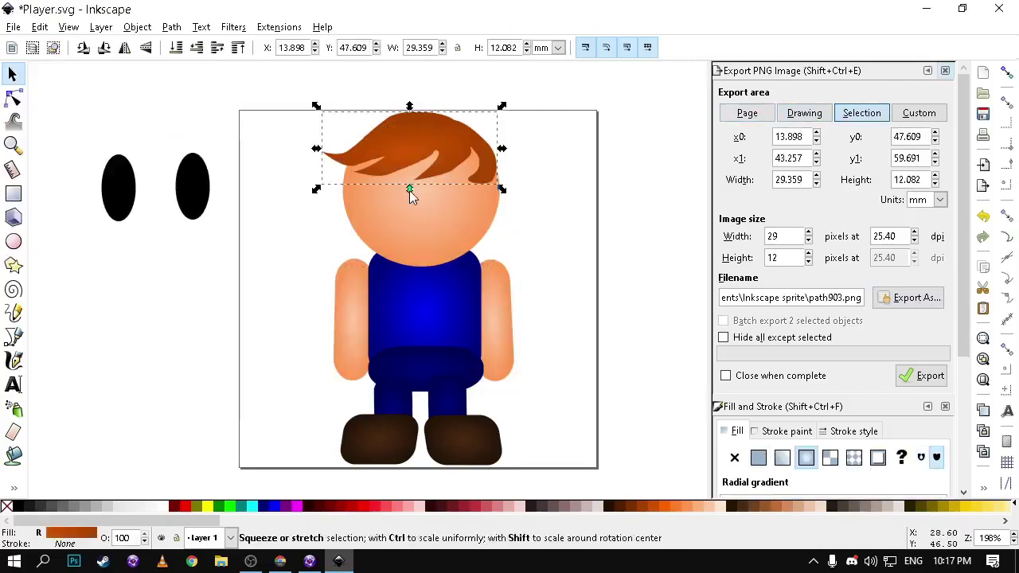
drag(410, 190, 410, 232)
double_click(446, 147)
drag(385, 128, 371, 123)
drag(455, 125, 469, 121)
drag(492, 172, 495, 150)
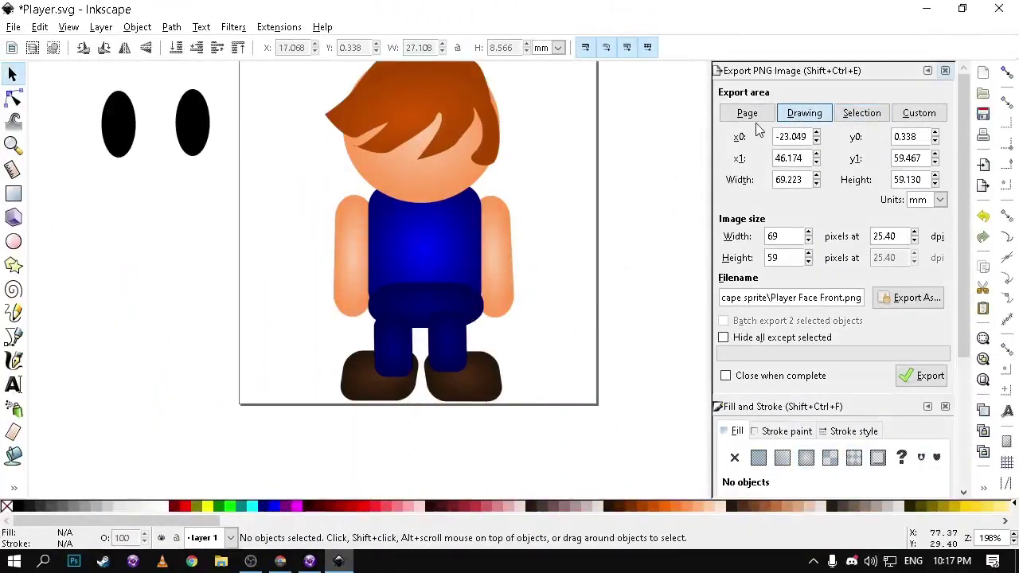
Set the export area to the page and export the back view as "Player Face Back" in the Inkscape sprite folder.
click(752, 120)
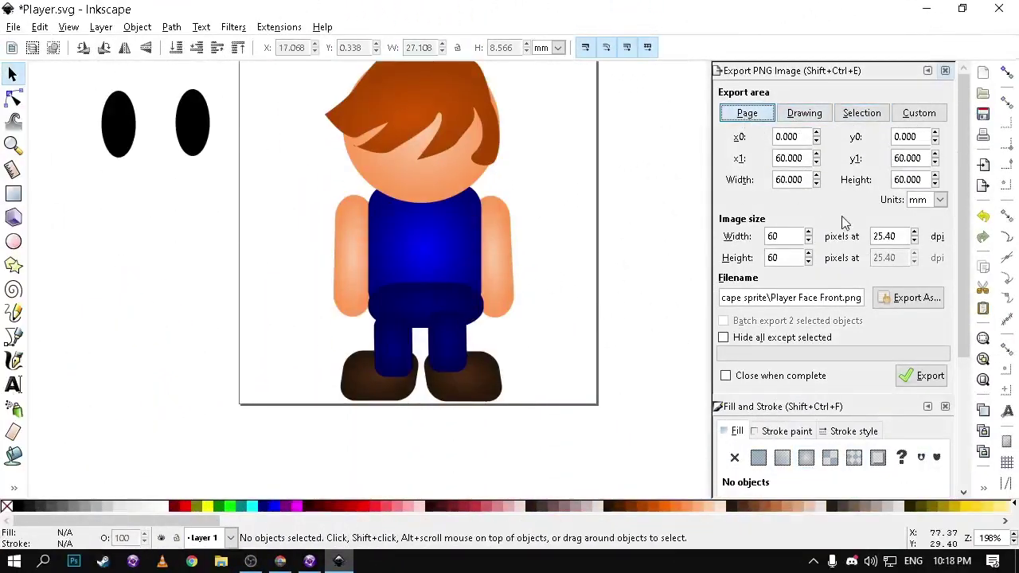
click(911, 300)
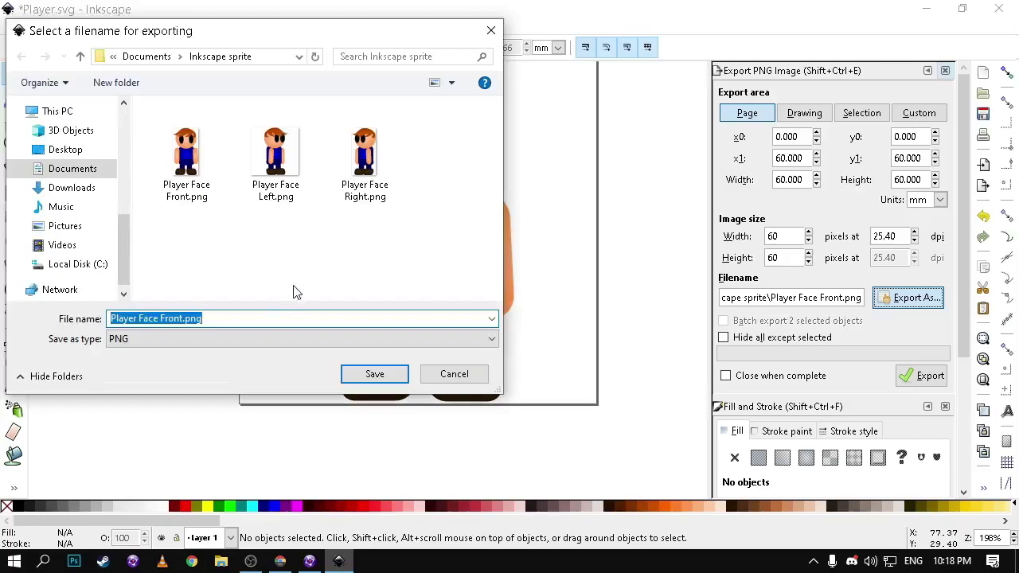
click(160, 318)
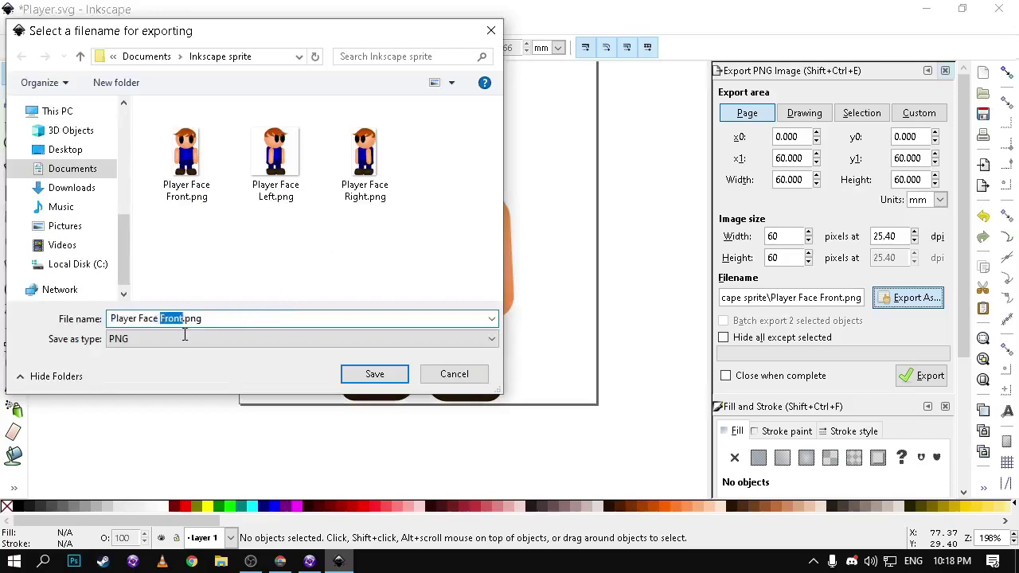
text(Back)
key(Return)
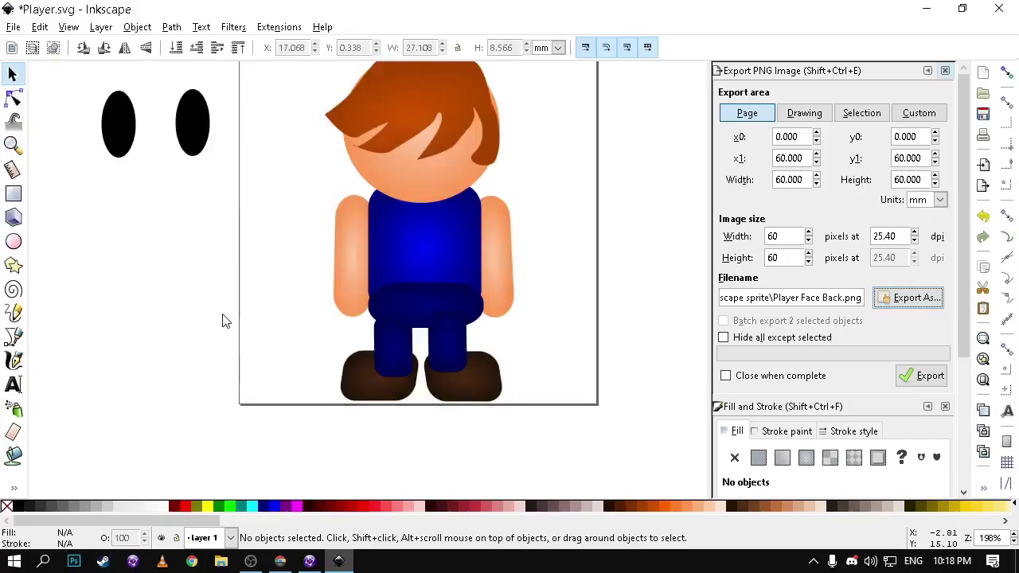
click(922, 376)
Switch to Clickteam Fusion Developer and open the Active object's animation for editing.
click(310, 561)
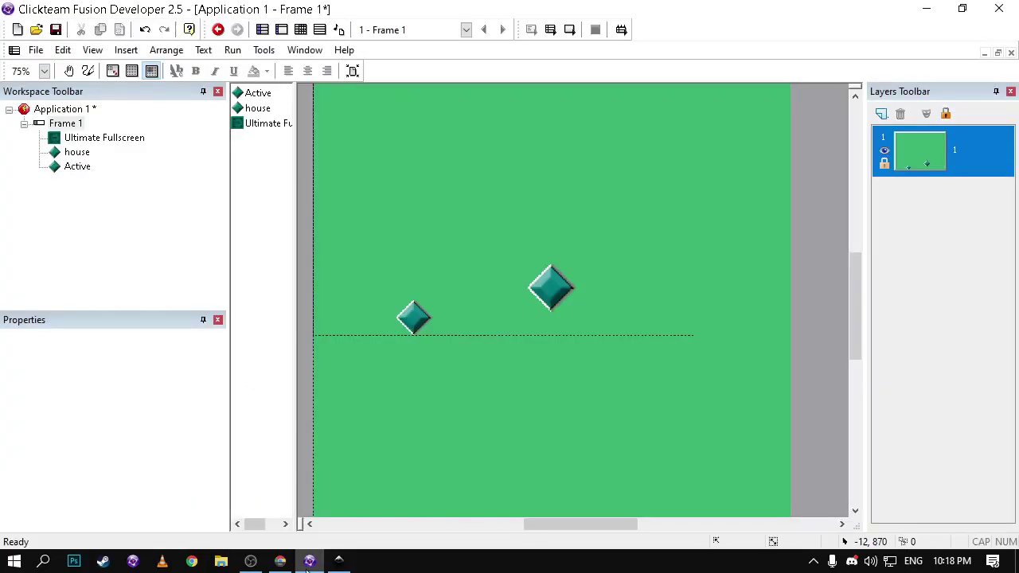
middle_drag(451, 339, 476, 314)
double_click(448, 335)
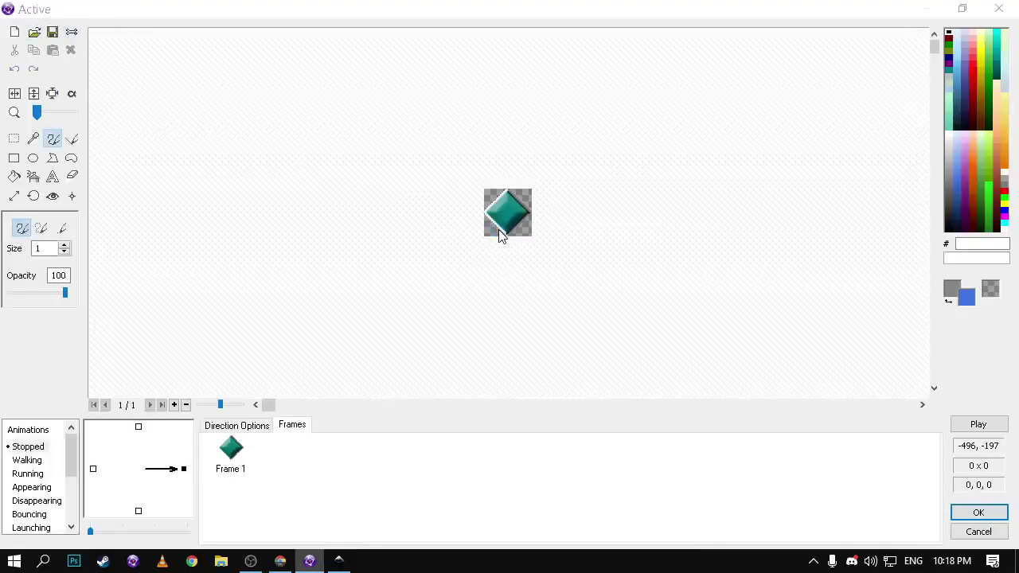
Choose the right-facing player PNG from the Inkscape sprite folder in Documents as the image to import.
key(ctrl+o)
click(63, 137)
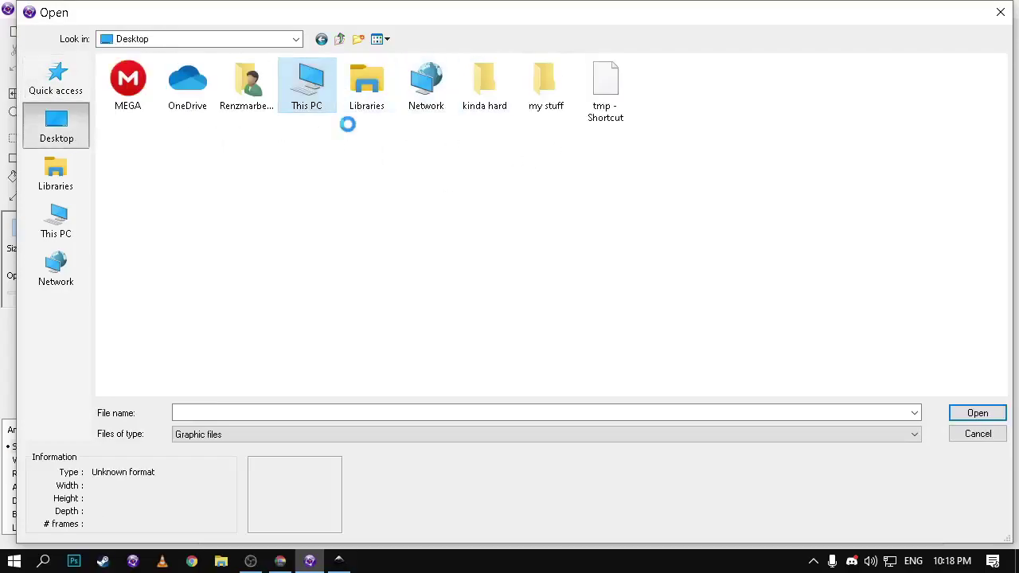
double_click(325, 89)
double_click(557, 91)
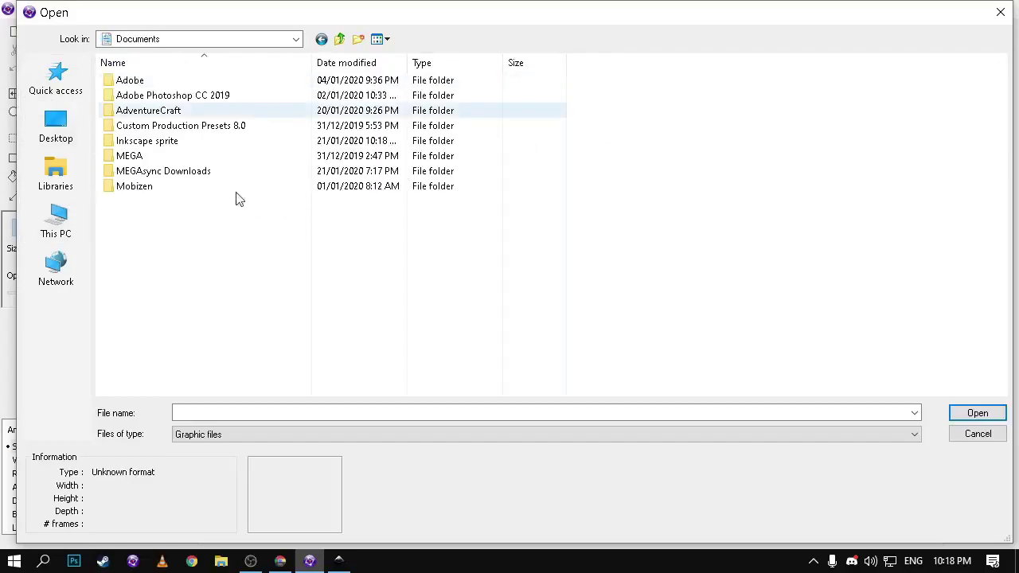
double_click(169, 141)
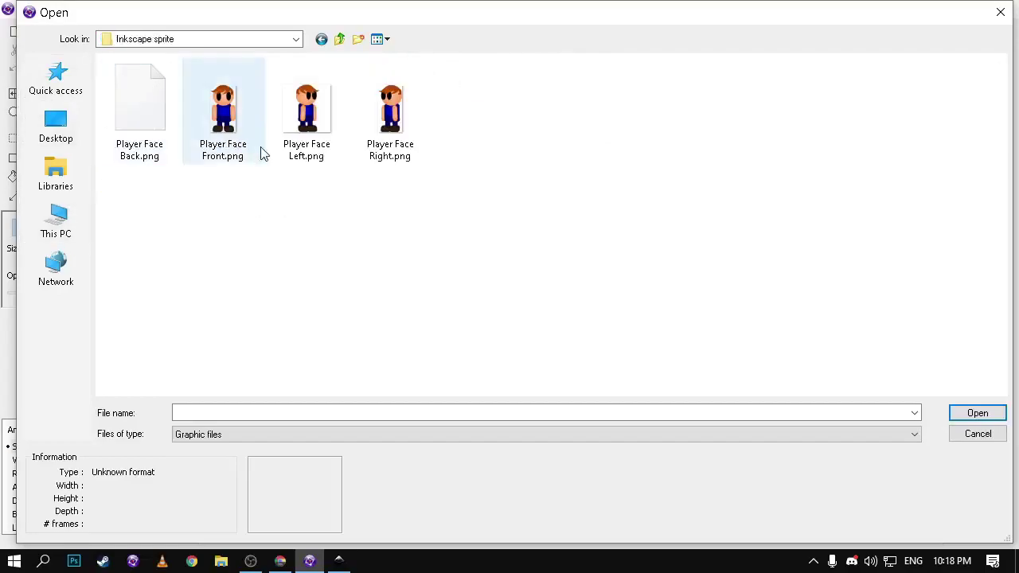
double_click(385, 115)
Import the right-facing sprite with its hot spot and action point both set to Center.
click(142, 169)
click(132, 230)
click(128, 182)
click(130, 249)
key(Return)
Import the left-facing sprite into the Stopped animation's left direction, with hot spot and action point set to Center.
click(93, 470)
click(33, 32)
double_click(410, 89)
click(94, 162)
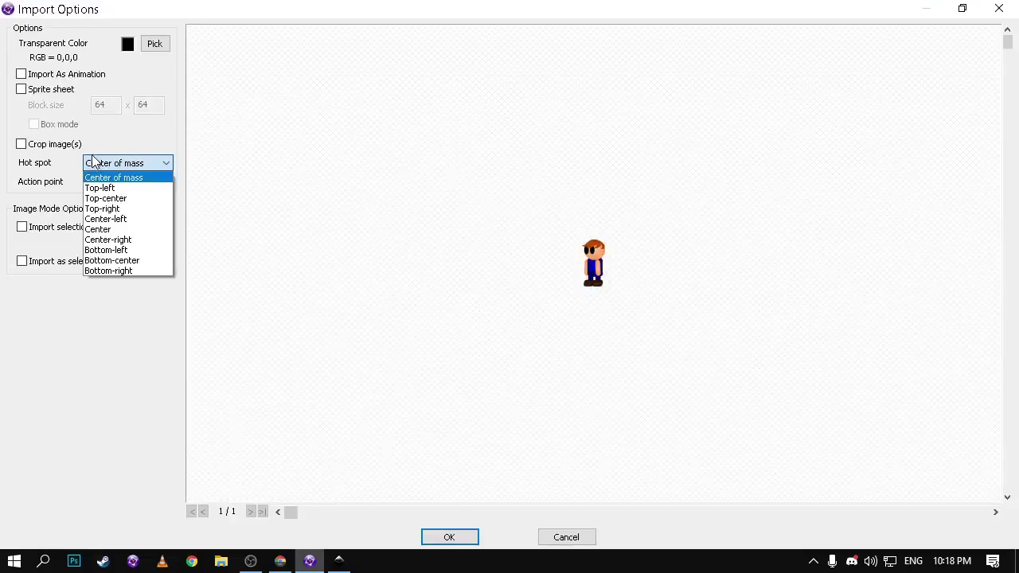
click(111, 229)
click(127, 182)
click(120, 248)
key(Return)
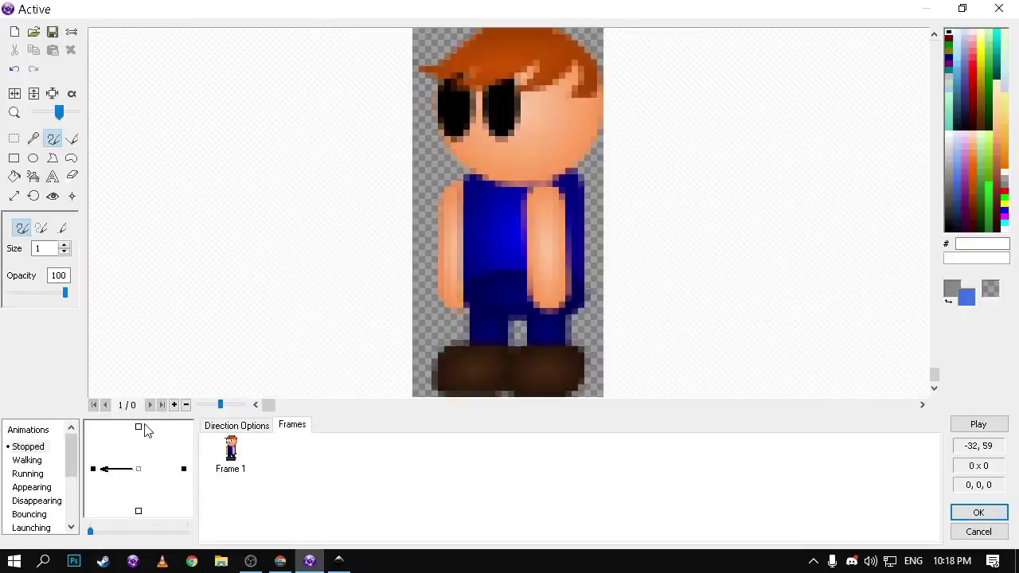
Import Player Face Back.png into the Stopped animation's up direction, with hot spot and action point set to Center.
click(139, 427)
click(33, 32)
double_click(158, 109)
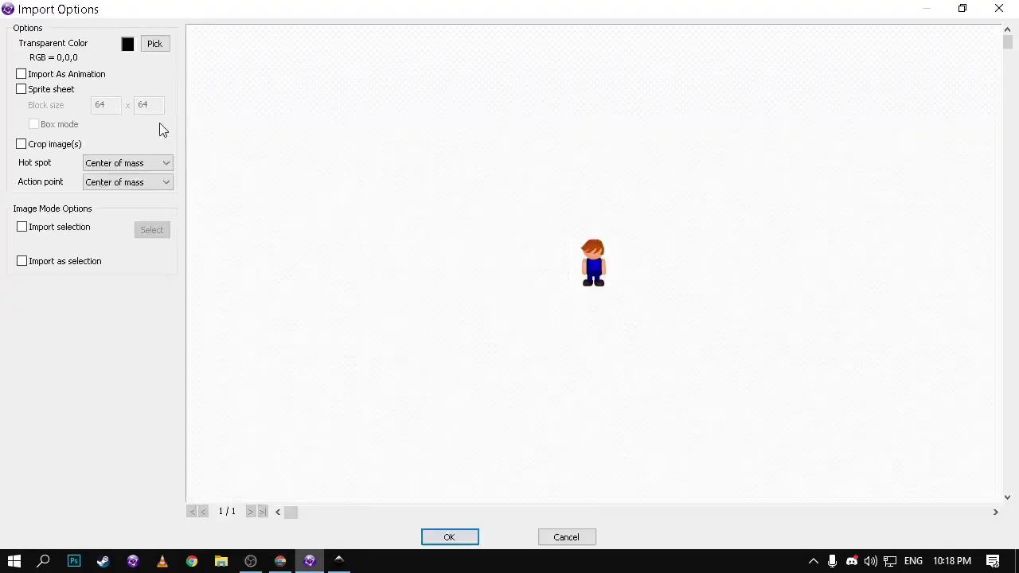
click(123, 163)
click(112, 229)
click(127, 181)
click(120, 248)
key(Return)
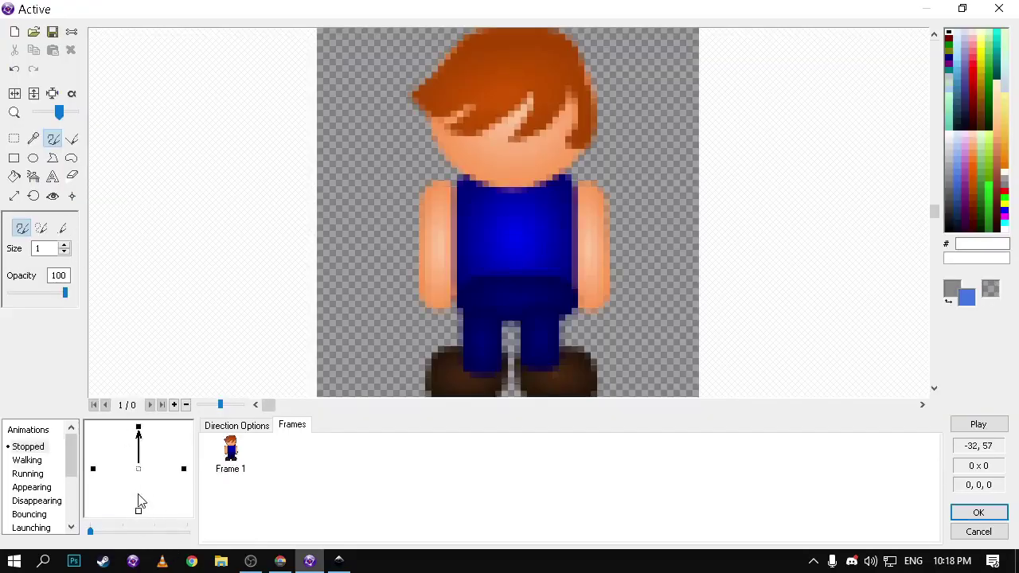
Import Player Face Front.png into the down direction with hot spot and action point set to Center, and accept the animation edits.
click(138, 510)
click(34, 32)
double_click(309, 132)
click(123, 162)
click(112, 229)
click(127, 182)
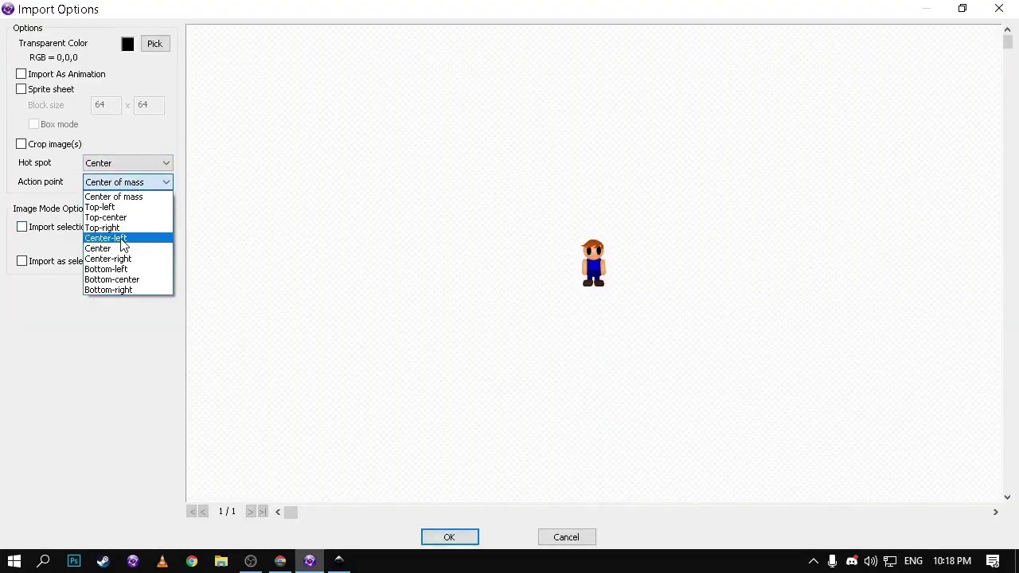
click(119, 249)
key(Return)
key(Return)
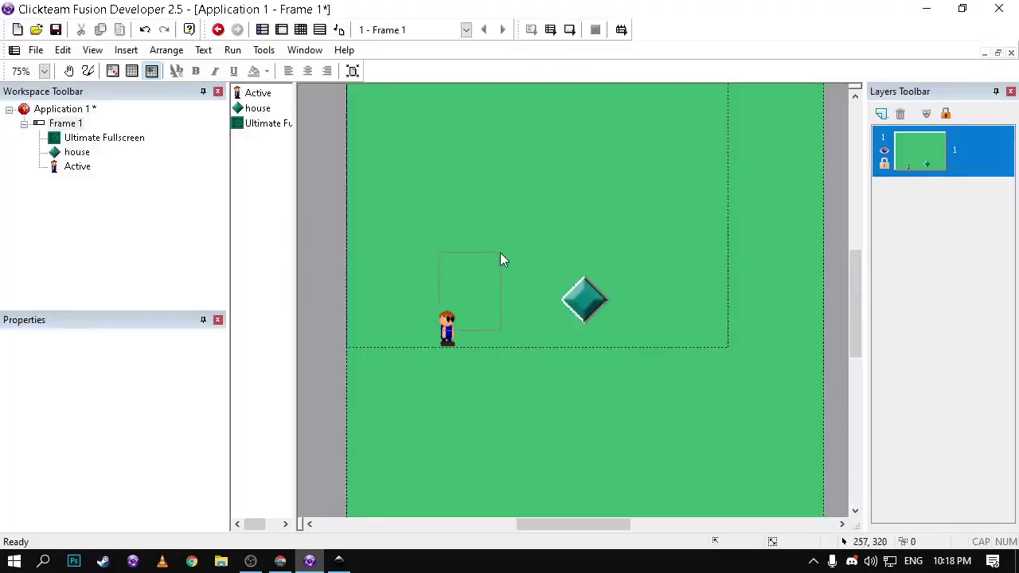
Move the Active player object to X 190, Y 330 and set its movement type to Eight Directions.
drag(445, 323, 458, 252)
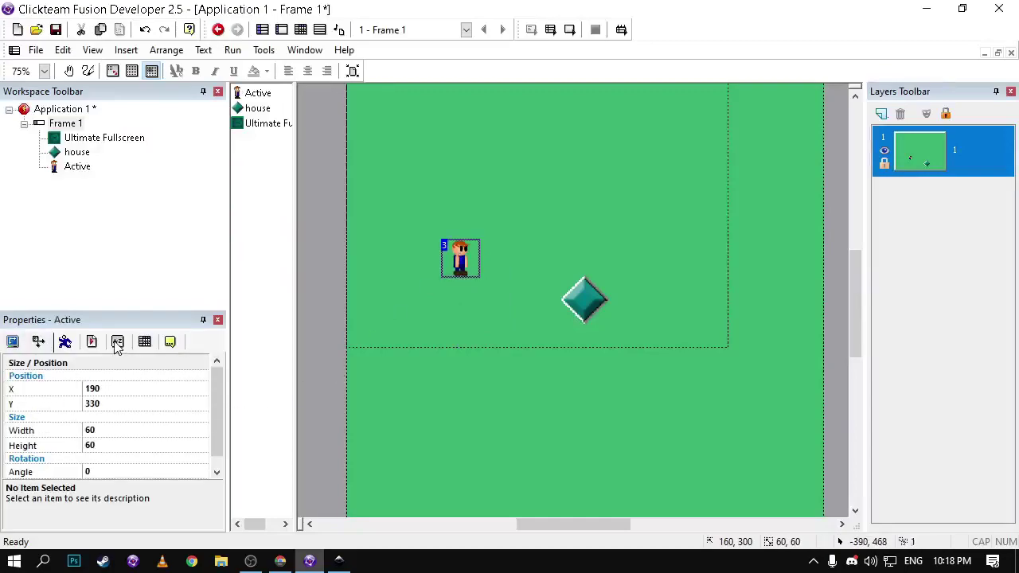
click(65, 342)
click(119, 378)
click(119, 395)
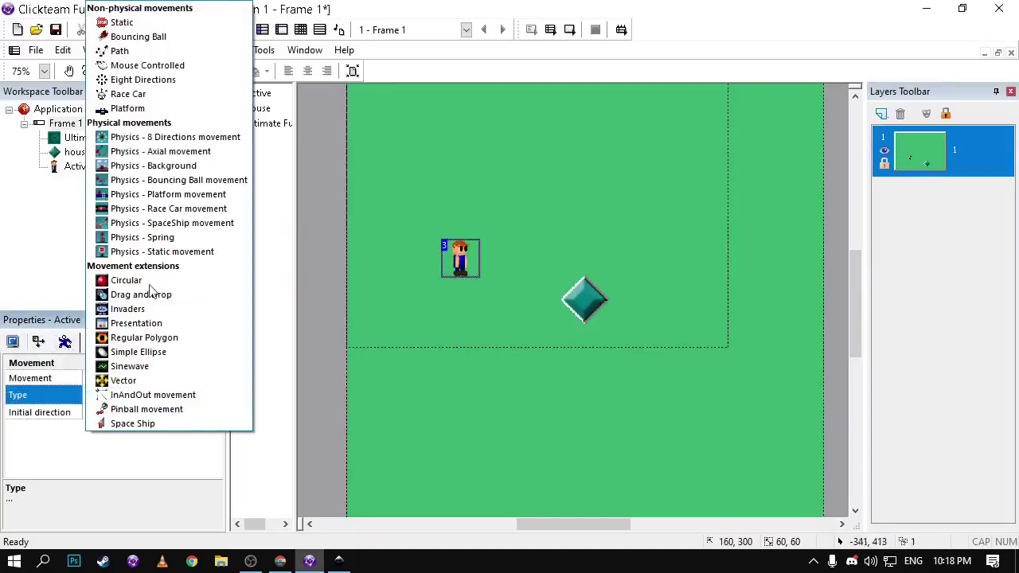
click(142, 80)
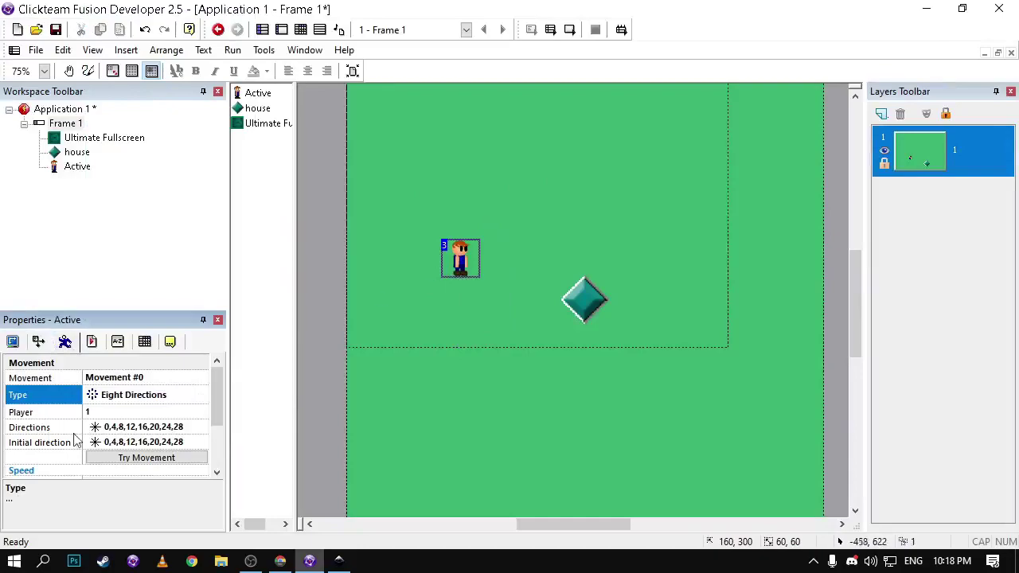
scroll(119, 422, down, 2)
click(159, 415)
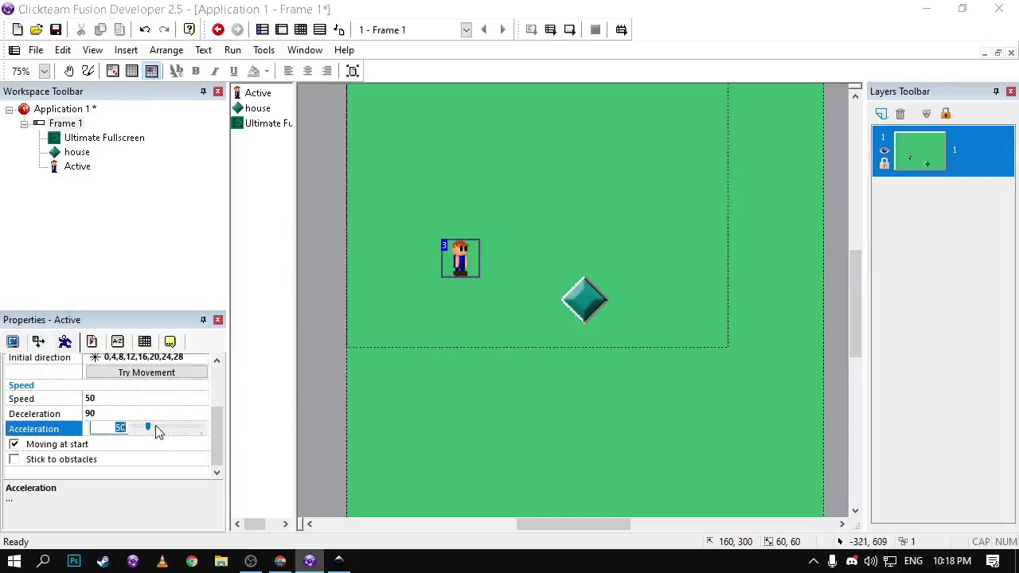
click(477, 459)
Run the application and maximize its window to test the player's movement.
click(553, 30)
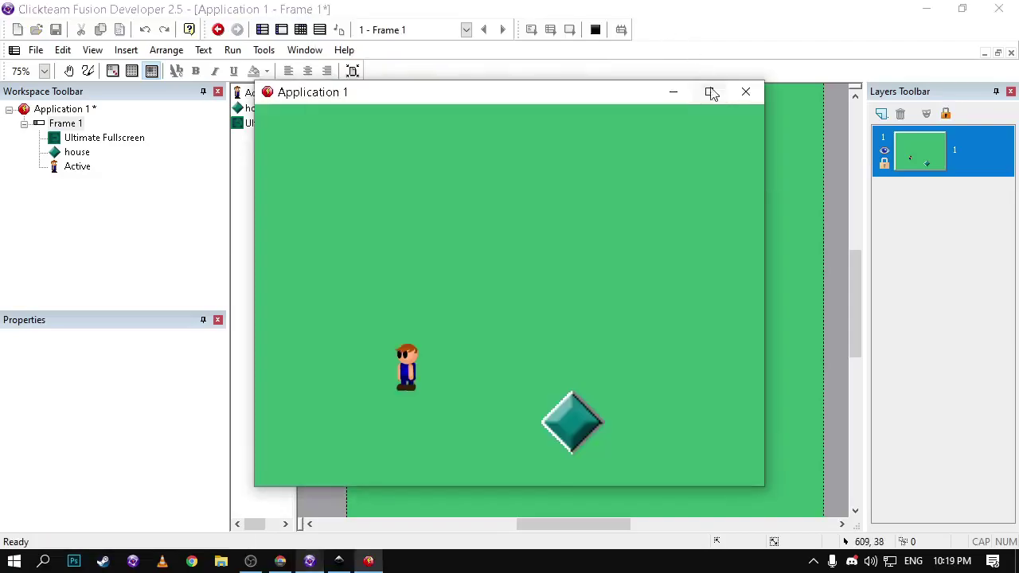
click(709, 93)
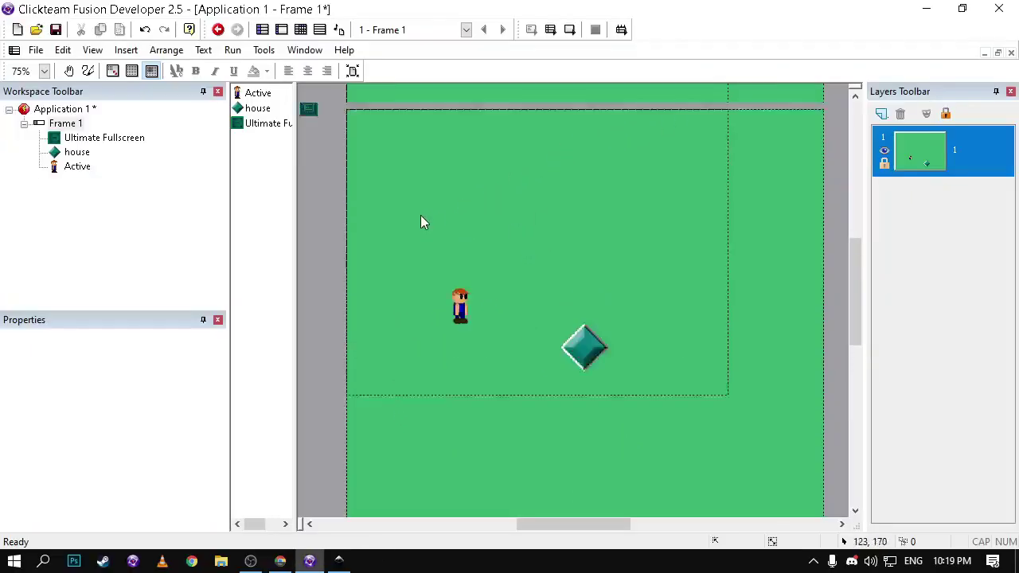
Open the event editor and insert an event group titled "Character Stuff".
click(302, 30)
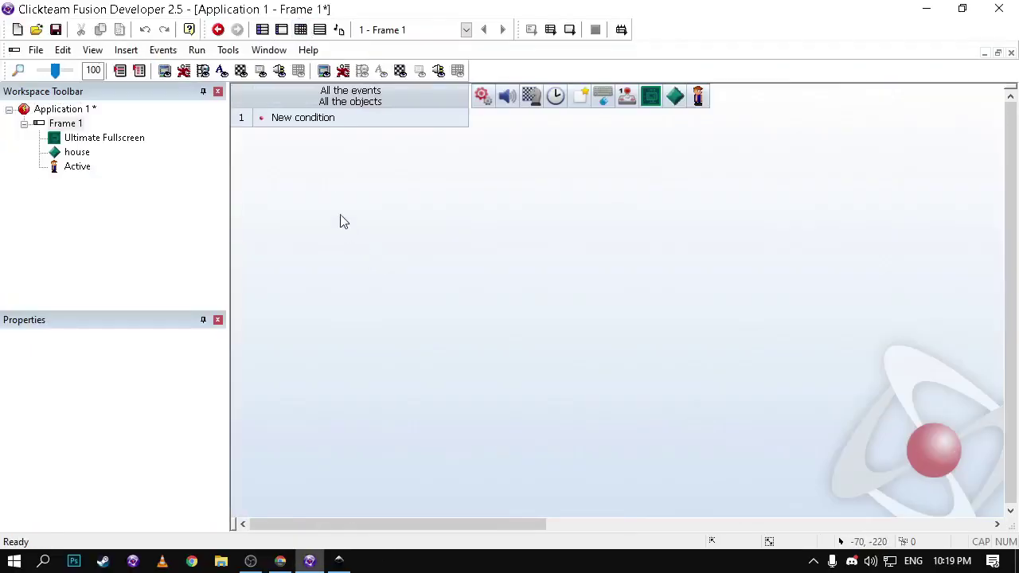
right_click(253, 127)
mouse_move(403, 168)
click(552, 202)
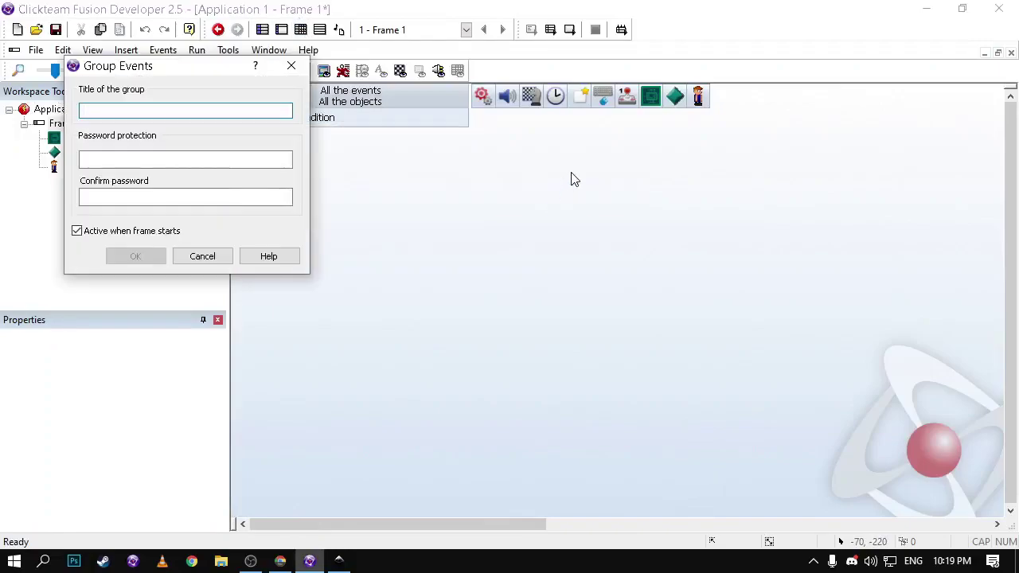
text(Character S)
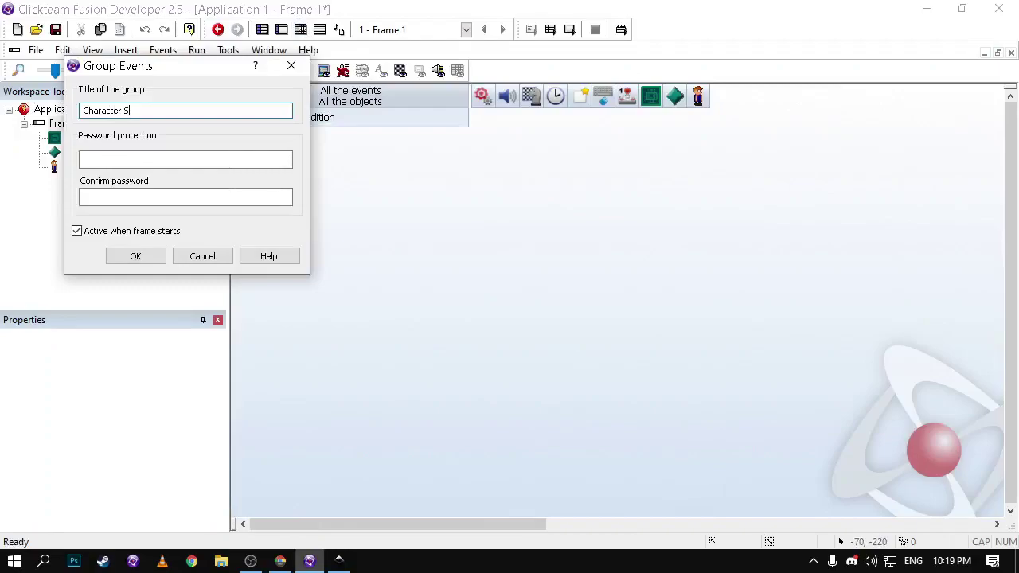
text(tuff)
key(Return)
Add an Always condition inside the Character Stuff group.
click(321, 142)
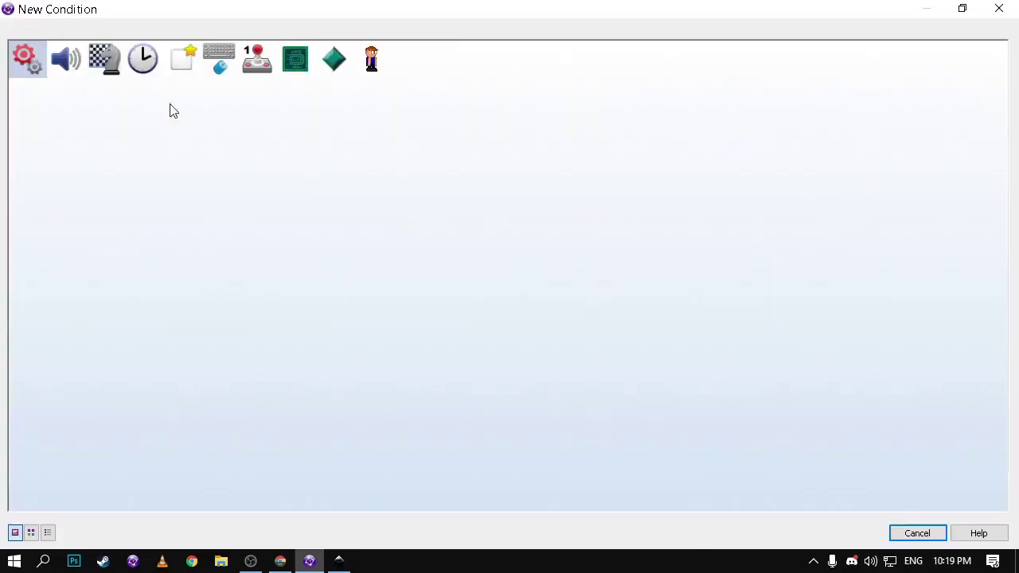
right_click(25, 66)
click(52, 77)
Add a storyboard scrolling action to the Always event that centers the view on the Active object.
right_click(534, 147)
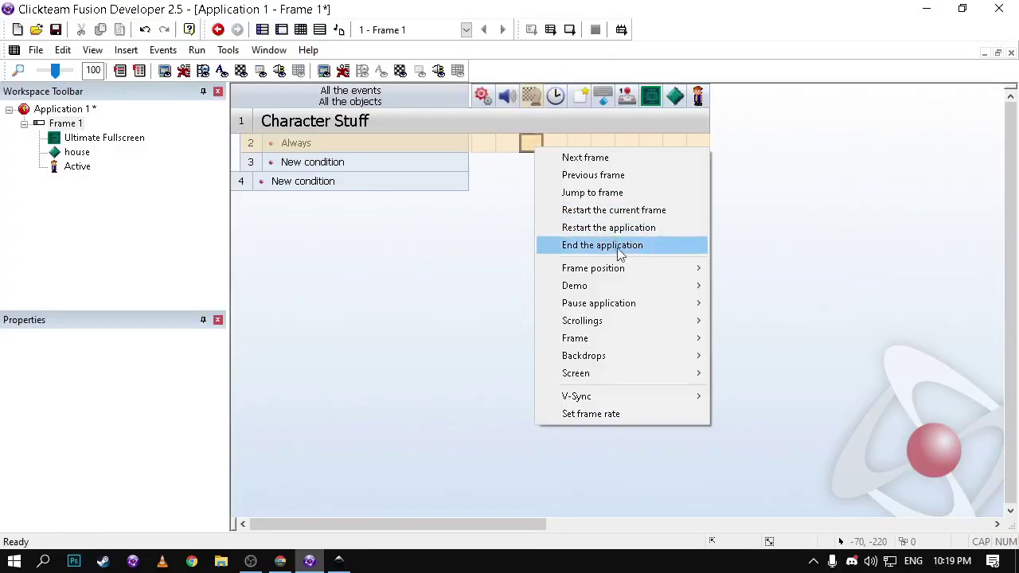
mouse_move(653, 321)
click(742, 321)
click(452, 352)
click(359, 211)
Run the application without the debugger, walk the character around to test the scrolling, close it and return to the frame editor.
click(551, 31)
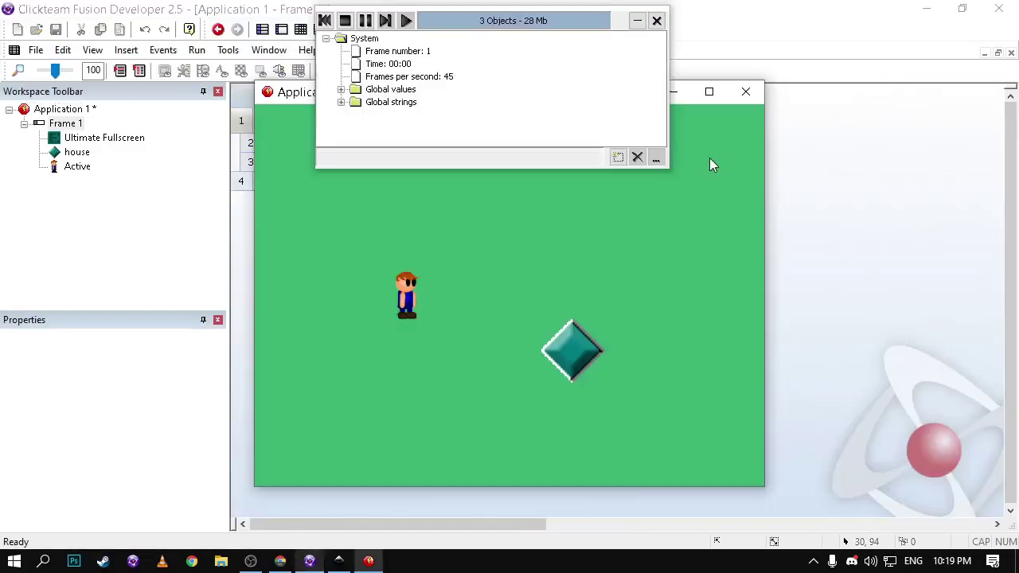
click(659, 22)
key(Right)
key(Down)
key(Right)
key(Up)
key(Right)
key(Down)
key(Left)
key(Down)
key(Up)
key(Right)
key(Up)
key(Right)
key(Down)
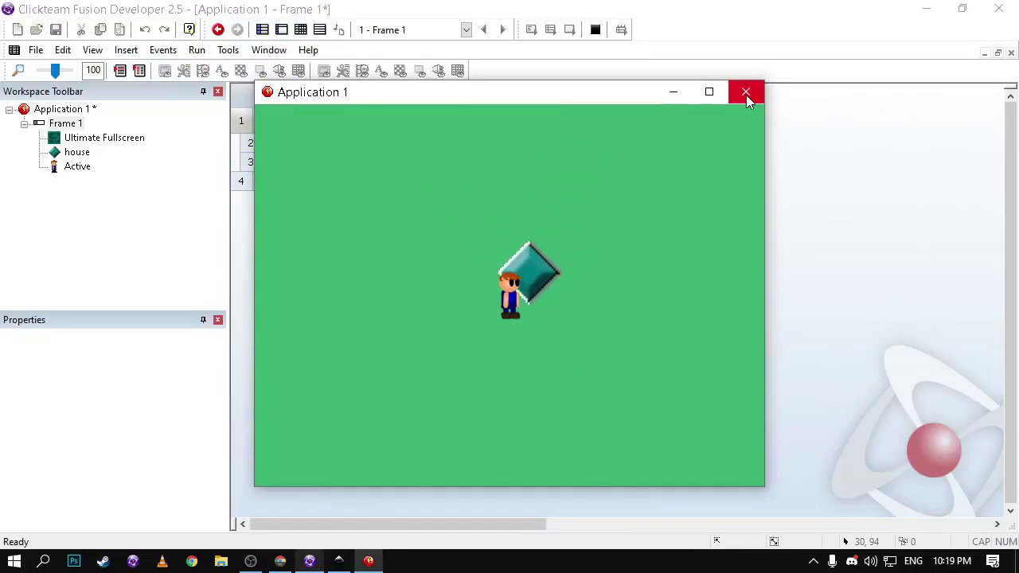
click(745, 92)
click(281, 29)
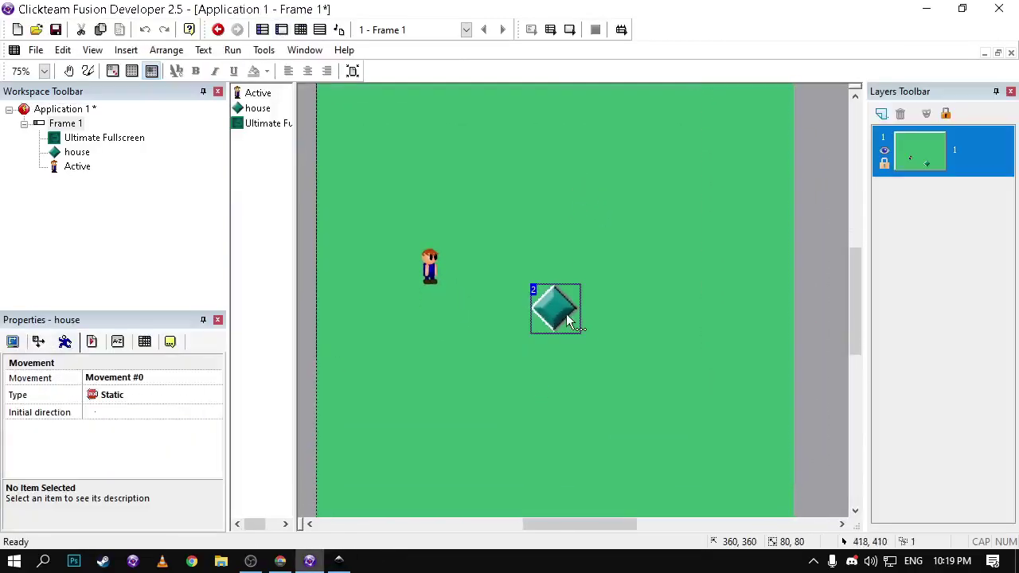
Insert a Quick Backdrop object into the frame above the character.
middle_drag(563, 304, 565, 255)
click(461, 208)
middle_drag(488, 136, 514, 199)
double_click(509, 239)
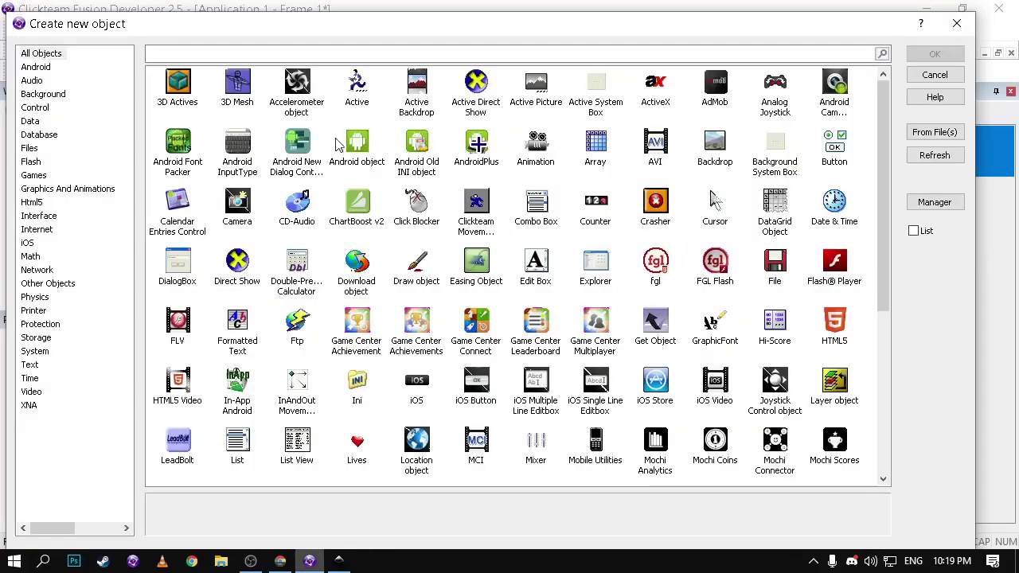
scroll(748, 274, down, 1)
scroll(748, 274, down, 3)
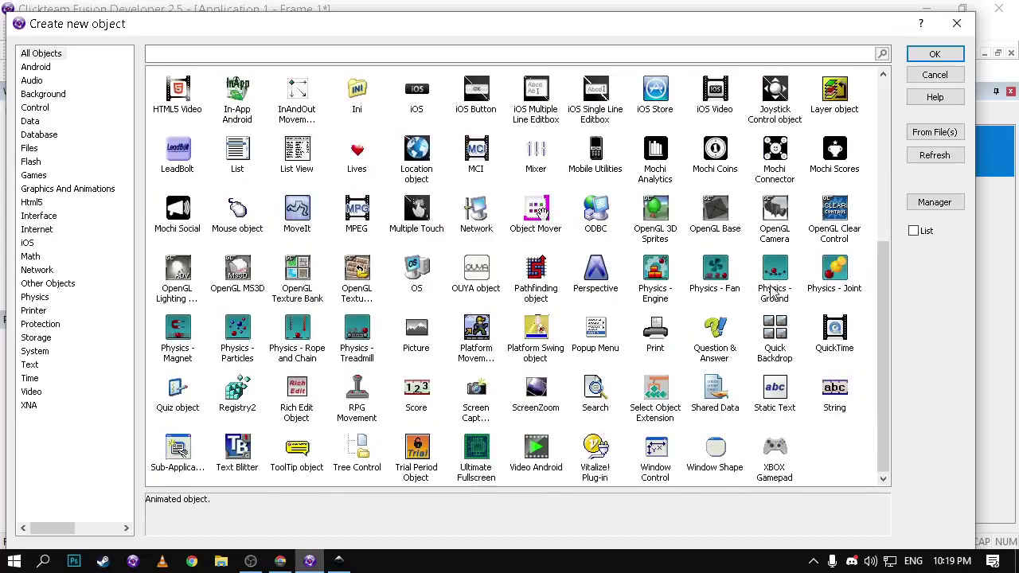
double_click(774, 328)
click(455, 123)
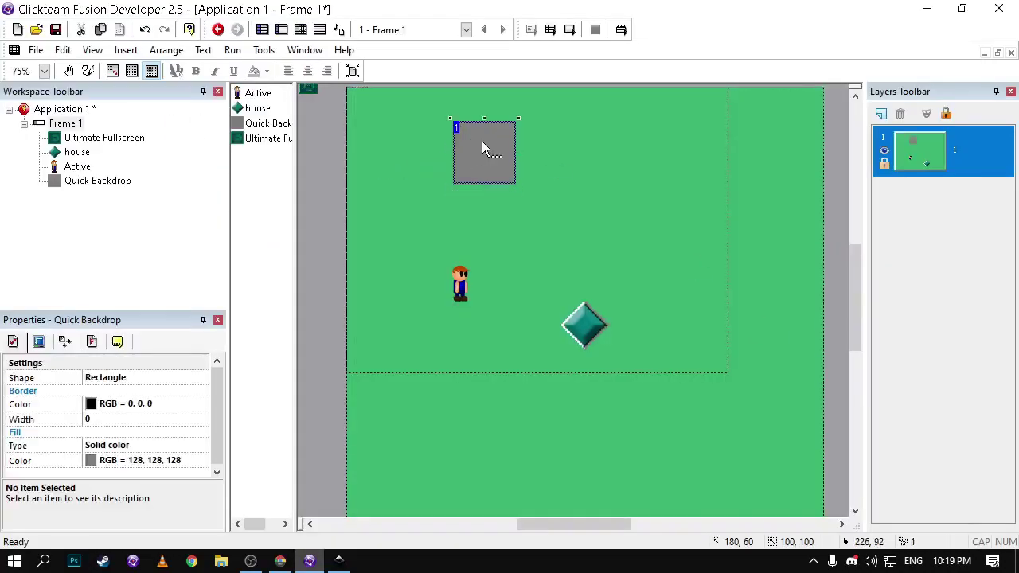
Set the Quick Backdrop's fill type to Motif and replace its pattern with a green pixel grass texture.
click(119, 445)
click(121, 493)
click(490, 191)
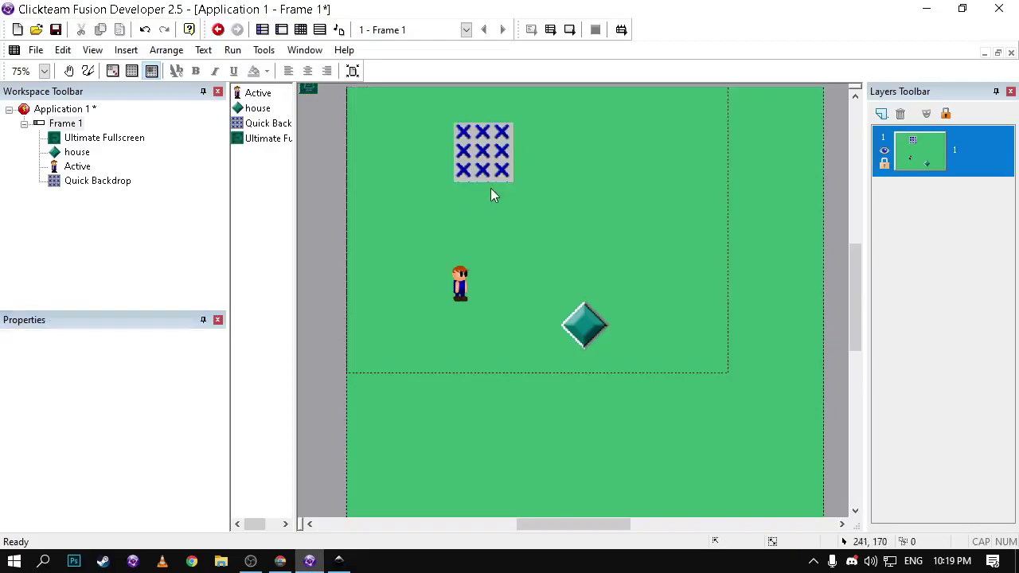
double_click(488, 172)
click(15, 34)
click(14, 176)
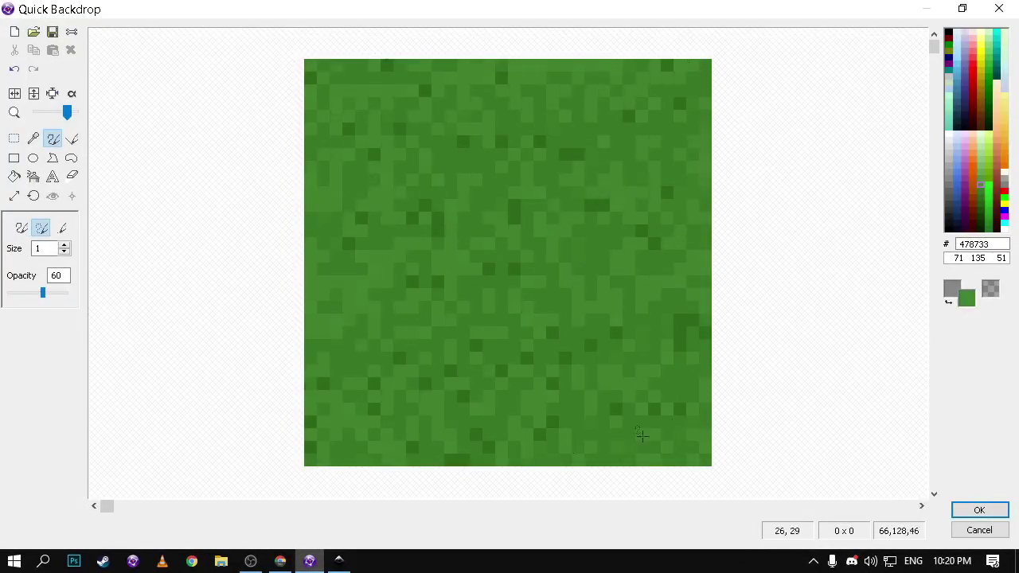
click(987, 506)
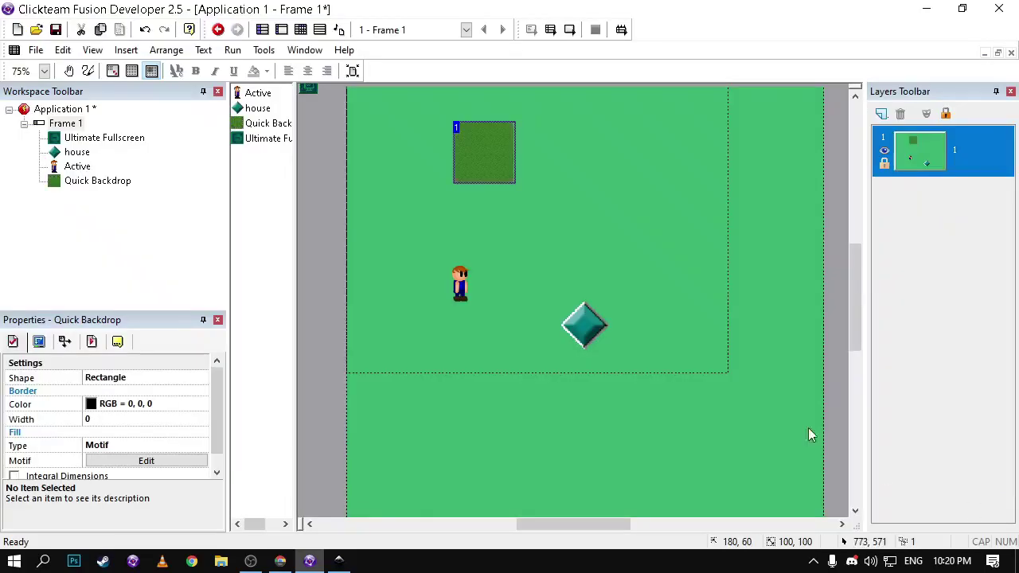
Set the grass backdrop's width and height to 800 each.
click(676, 338)
drag(507, 172, 495, 172)
click(38, 342)
click(114, 430)
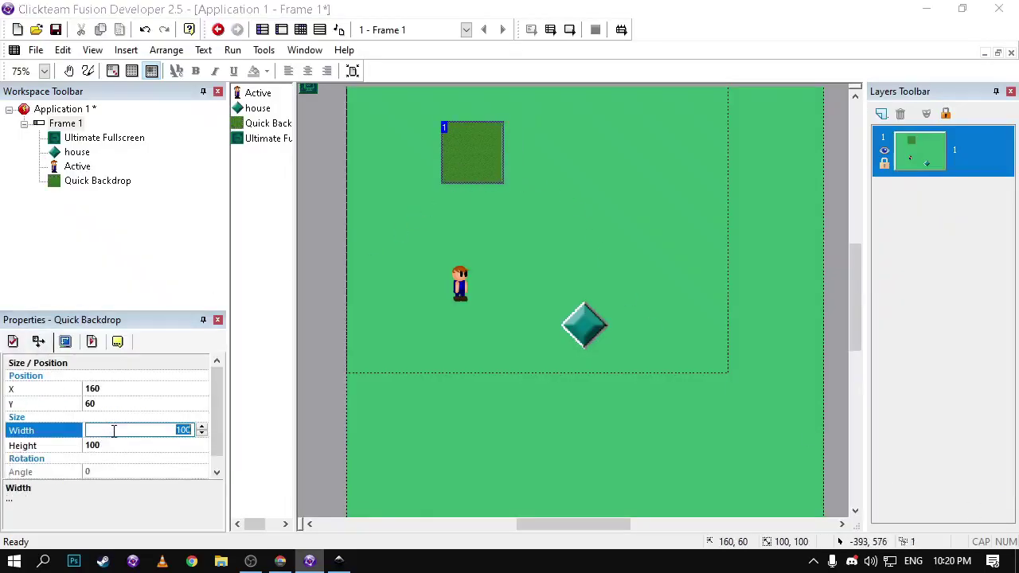
text(800)
click(122, 444)
text(800)
key(Return)
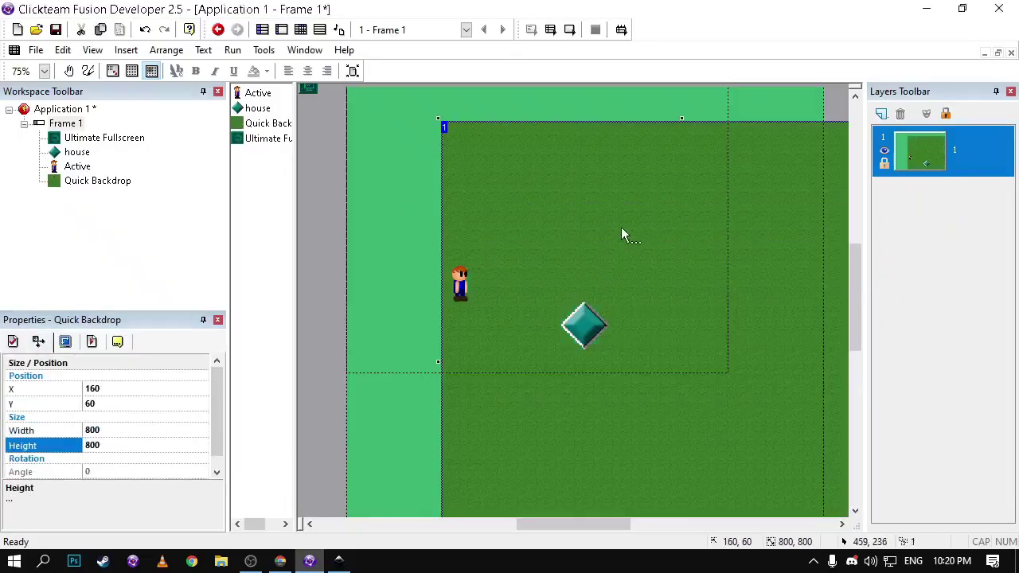
Move the enlarged grass backdrop to line up with the frame edges and cover the whole frame.
drag(616, 218, 522, 184)
click(330, 214)
scroll(390, 251, down, 3)
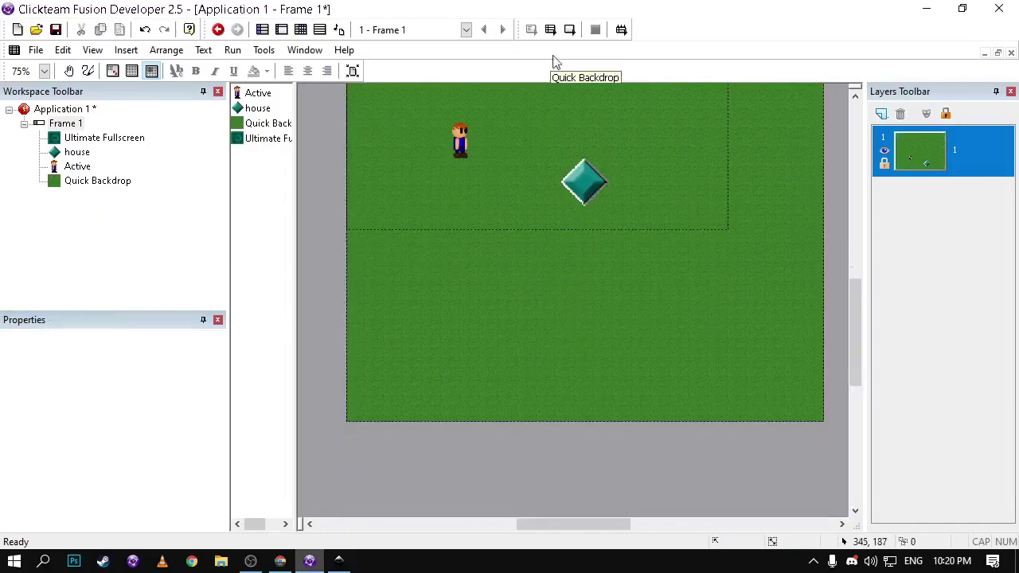
Run the application without the debugger, walk the character across the grass in all directions and close it.
click(549, 29)
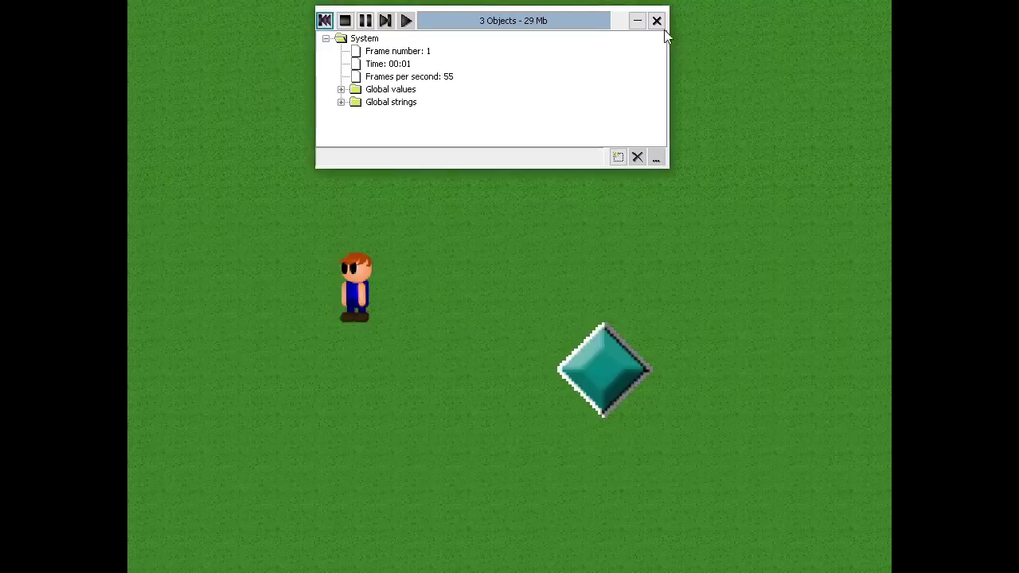
click(660, 23)
key(Left)
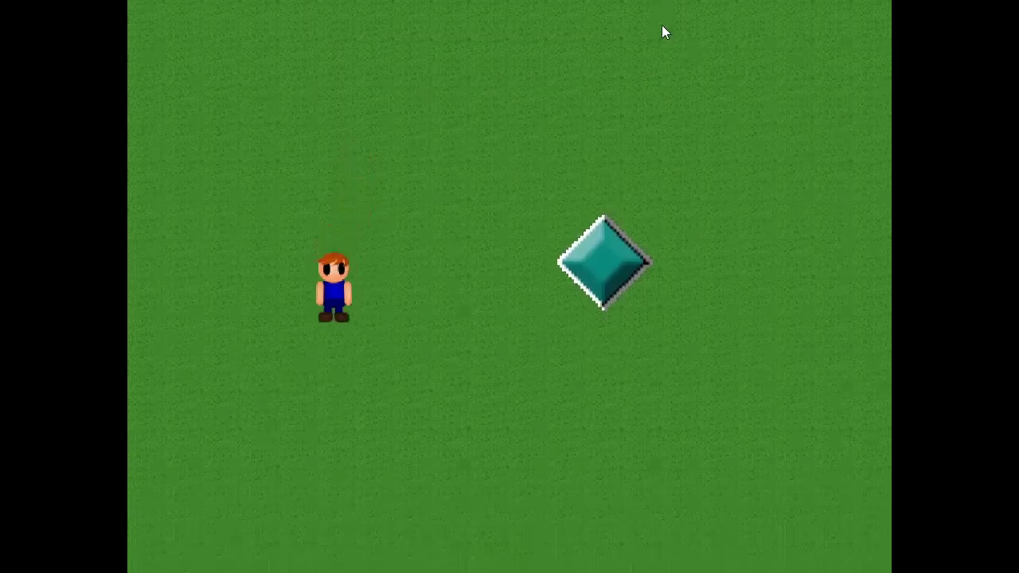
key(Right)
key(Right)
key(Down)
key(Left)
key(Right)
key(Up)
key(Left)
key(Down)
key(Up)
key(Up)
key(Left)
key(Right)
key(Left)
key(alt+F4)
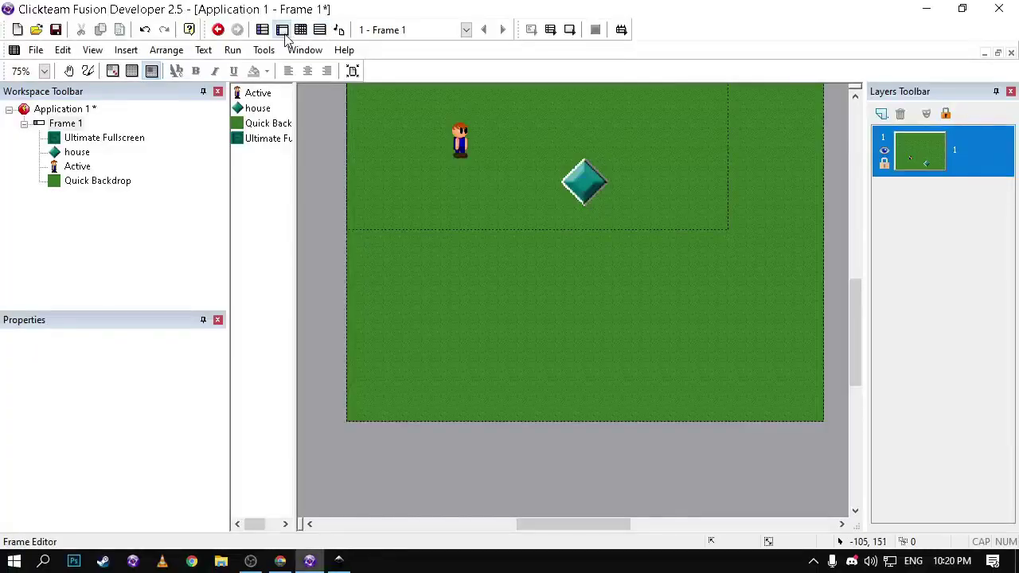
In the event editor, add a Character Stuff condition testing whether the Active object leaves the frame area on any of its four sides.
click(300, 29)
click(292, 165)
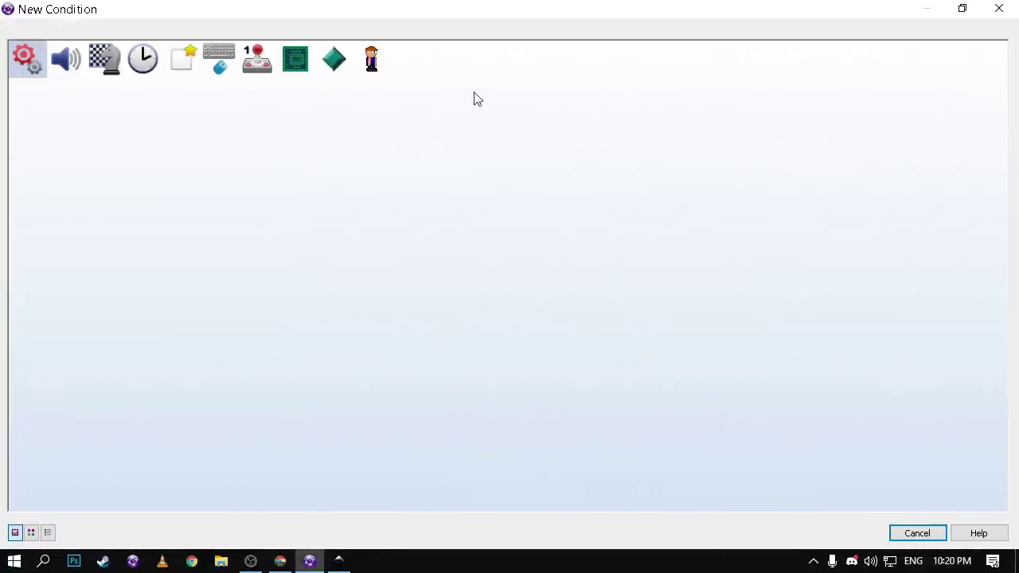
click(371, 58)
mouse_move(445, 93)
click(549, 94)
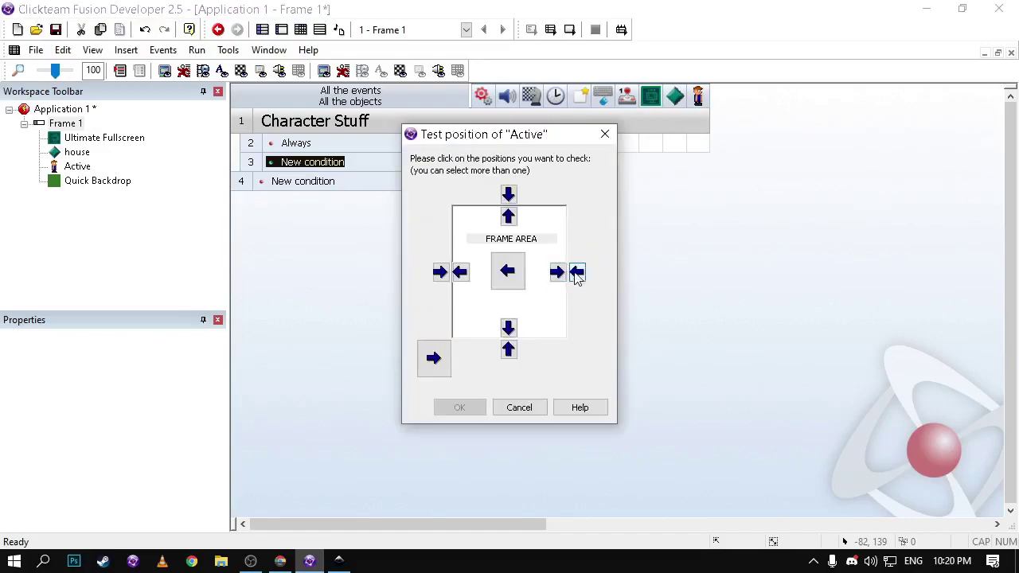
click(556, 274)
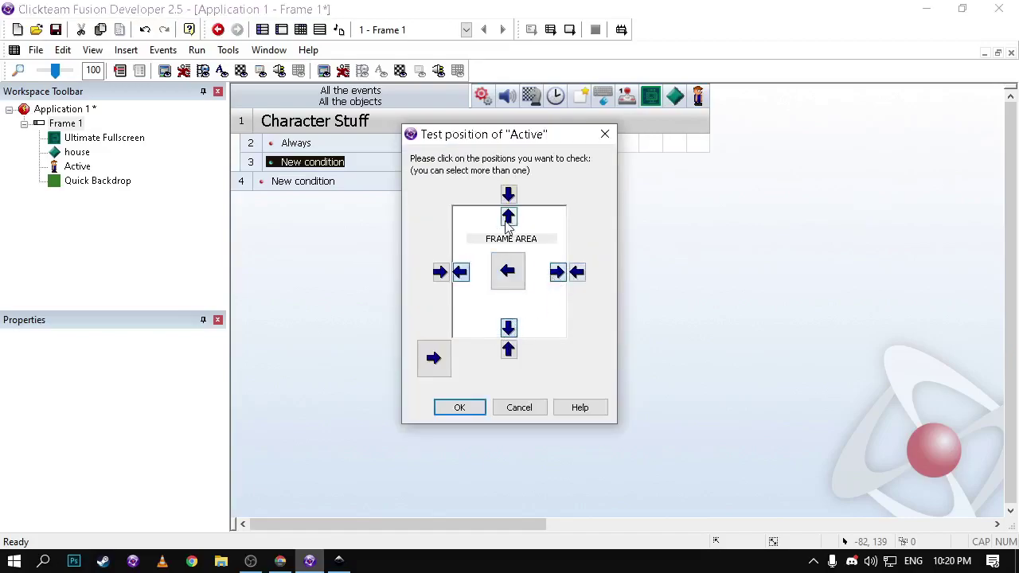
click(459, 407)
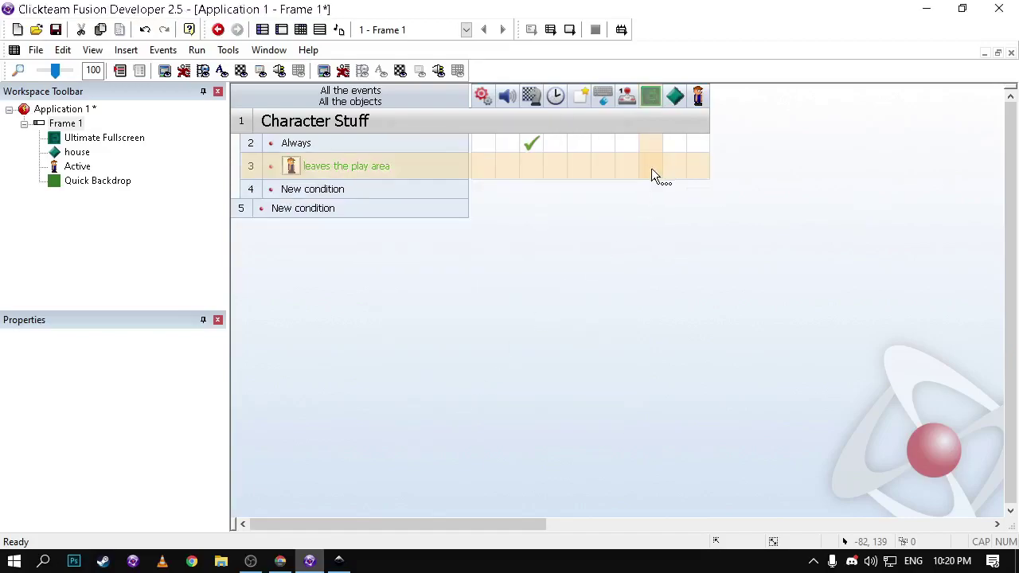
Add an action to the leaves-the-play-area event that stops the Active object's movement.
click(695, 173)
mouse_move(750, 200)
click(610, 199)
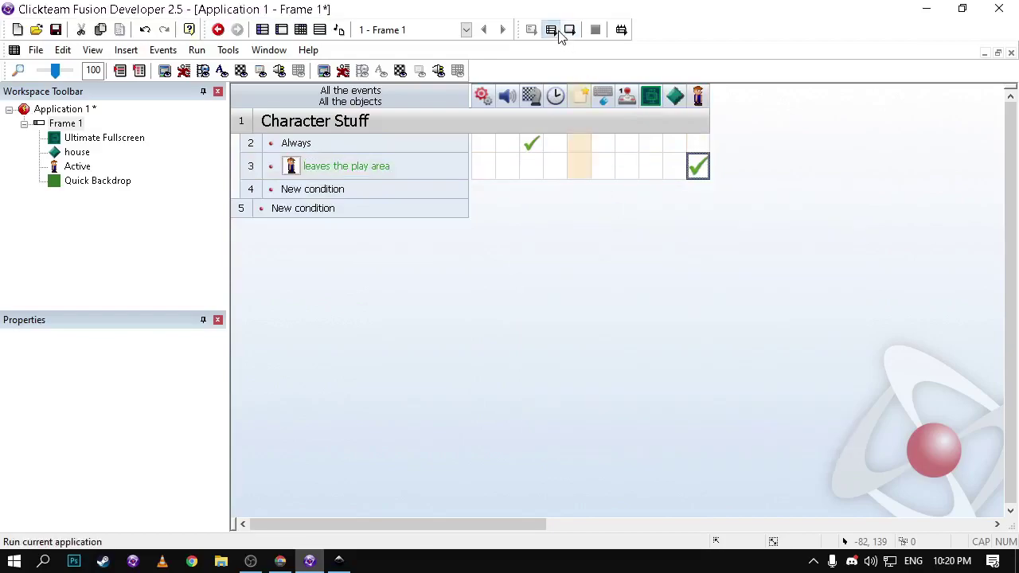
Run the application without the debugger, walk the character against the frame edges to test the boundary, and close it.
click(559, 34)
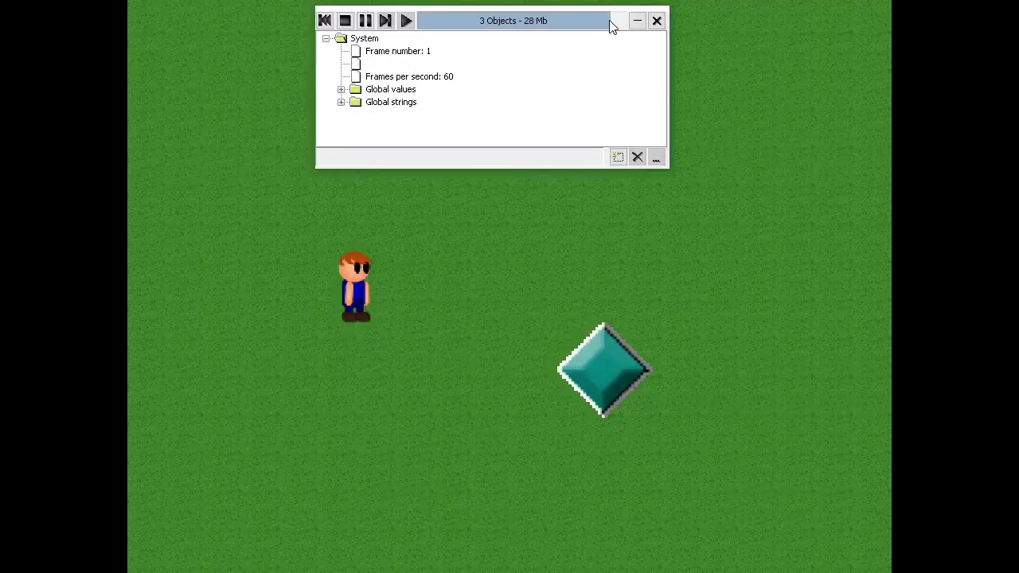
click(638, 20)
click(659, 19)
key(Left)
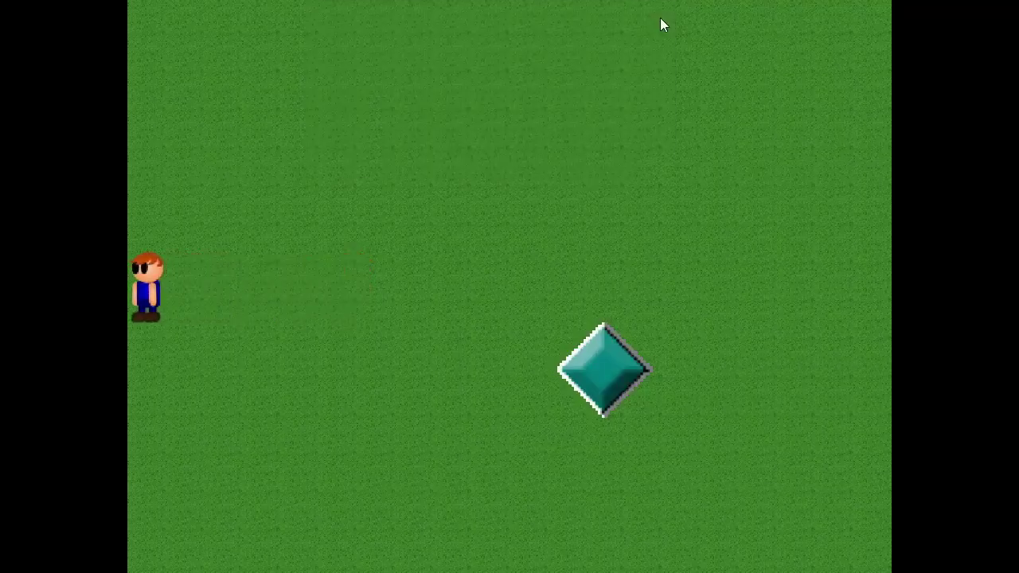
key(Right)
key(Up)
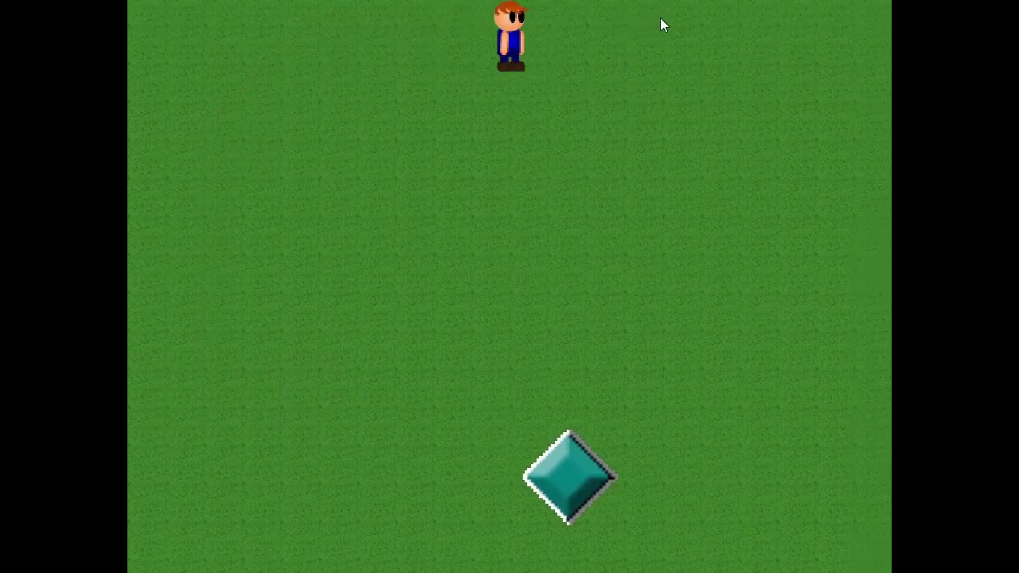
key(Right)
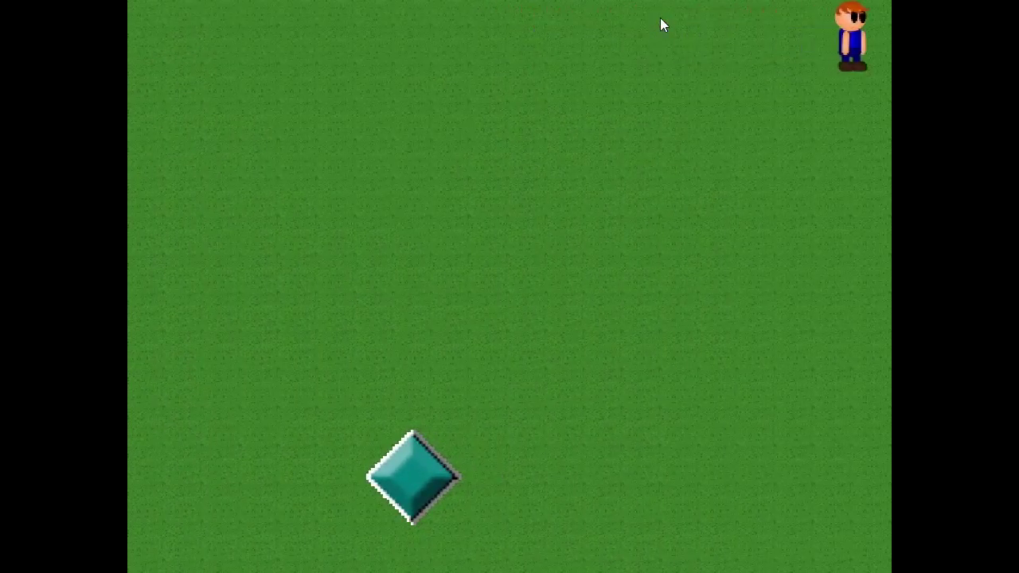
key(Down)
key(Left)
key(Right)
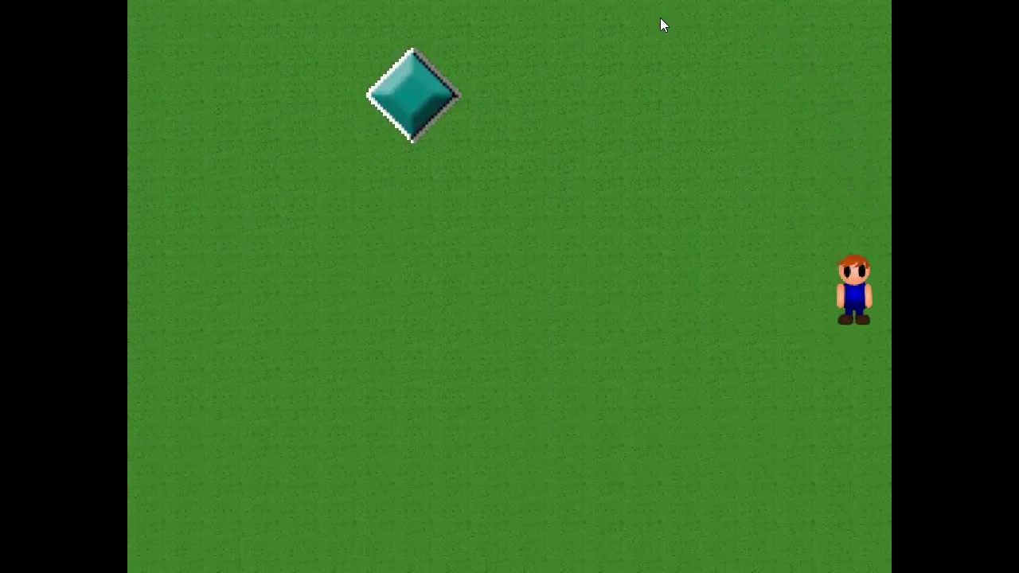
key(Down)
key(Left)
key(Up)
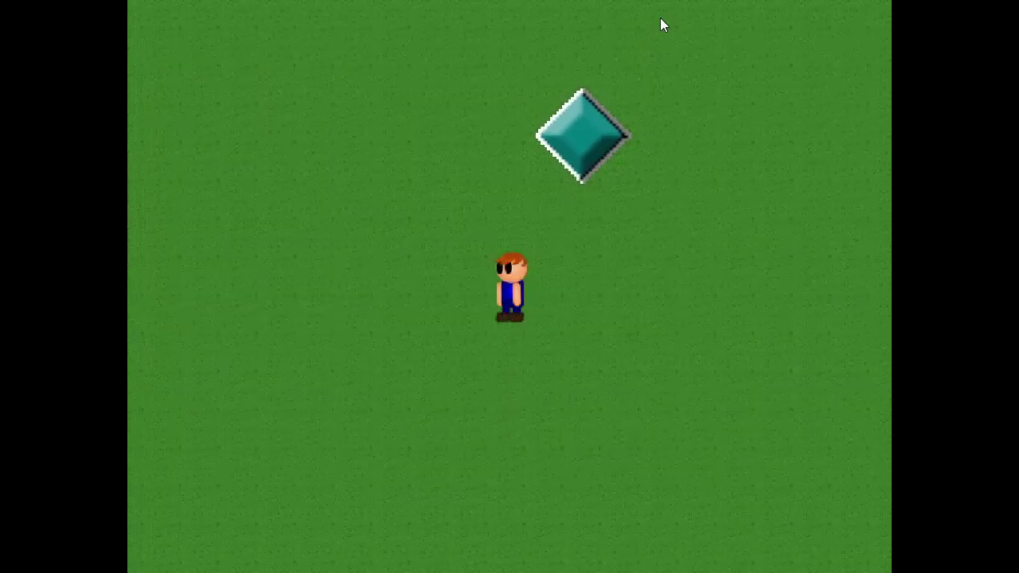
key(alt+F4)
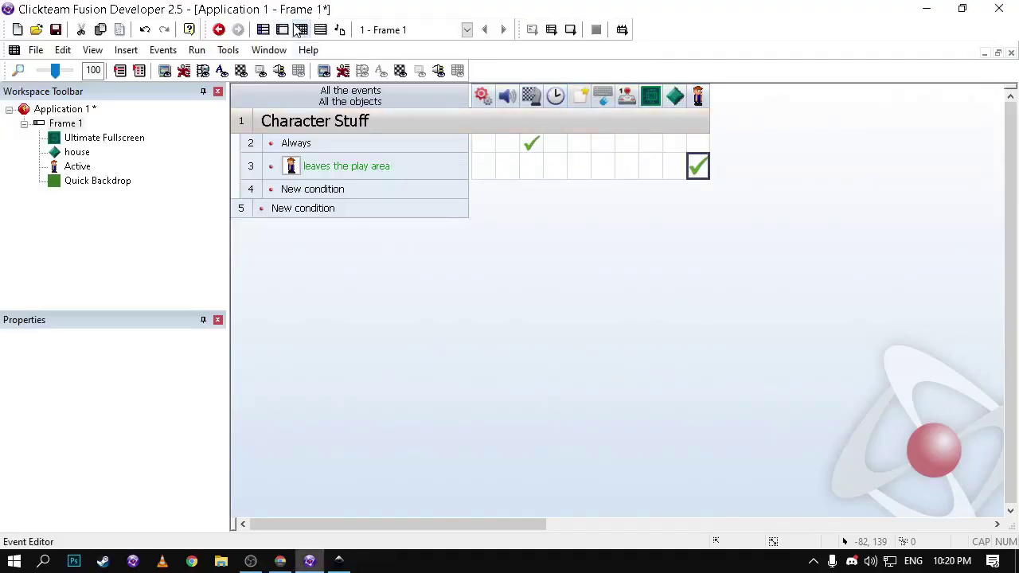
Return to the frame editor and examine the house object's collision settings in its runtime options.
click(299, 30)
click(586, 183)
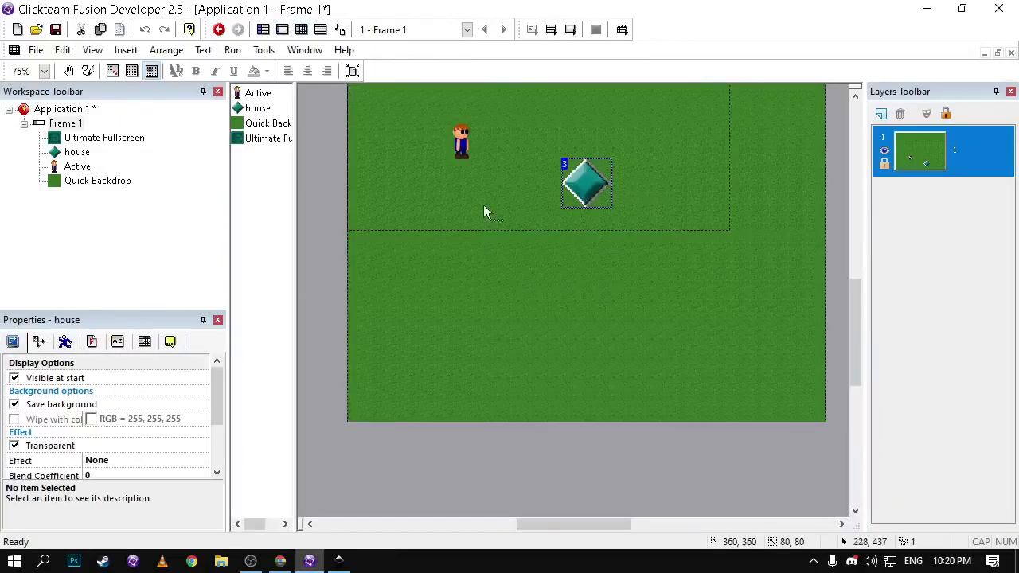
click(115, 342)
click(91, 344)
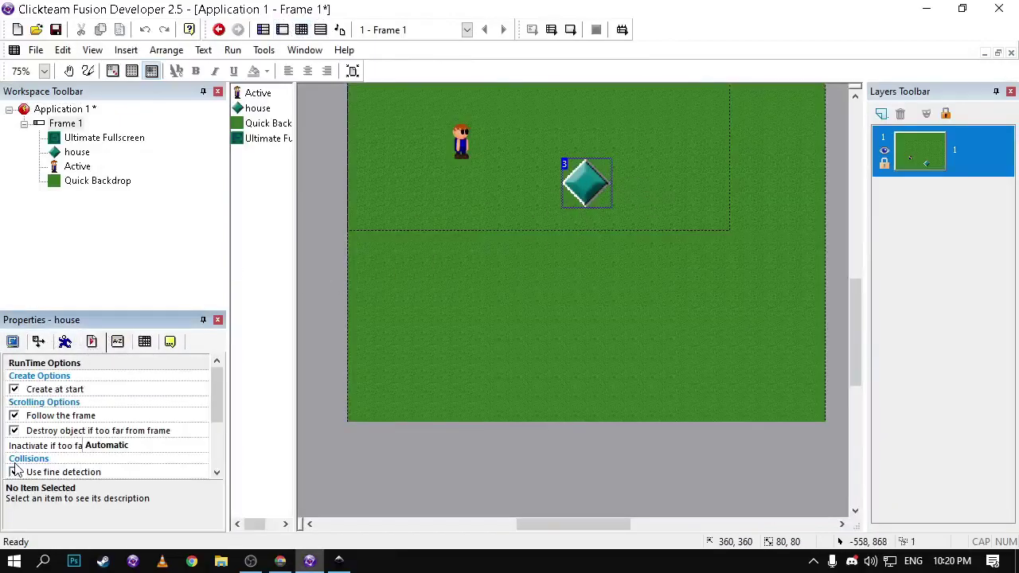
click(14, 463)
Undo the accidental move of the grass backdrop and lock the backdrop in place.
drag(414, 267, 426, 254)
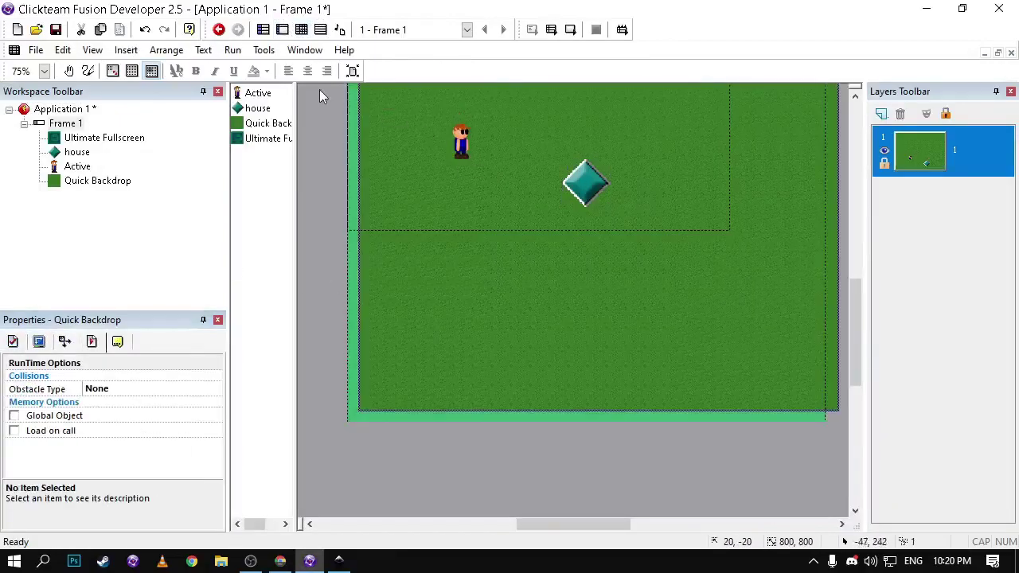
key(ctrl+z)
click(340, 228)
right_click(491, 240)
click(549, 51)
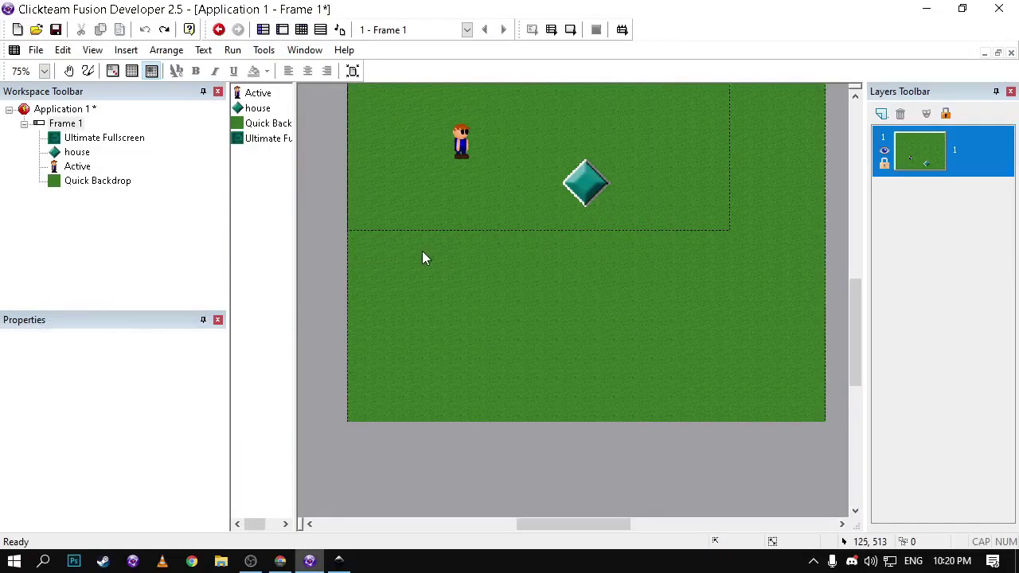
Add a Character Stuff event for a collision between the Active object and the house that stops the Active object's movement.
click(300, 29)
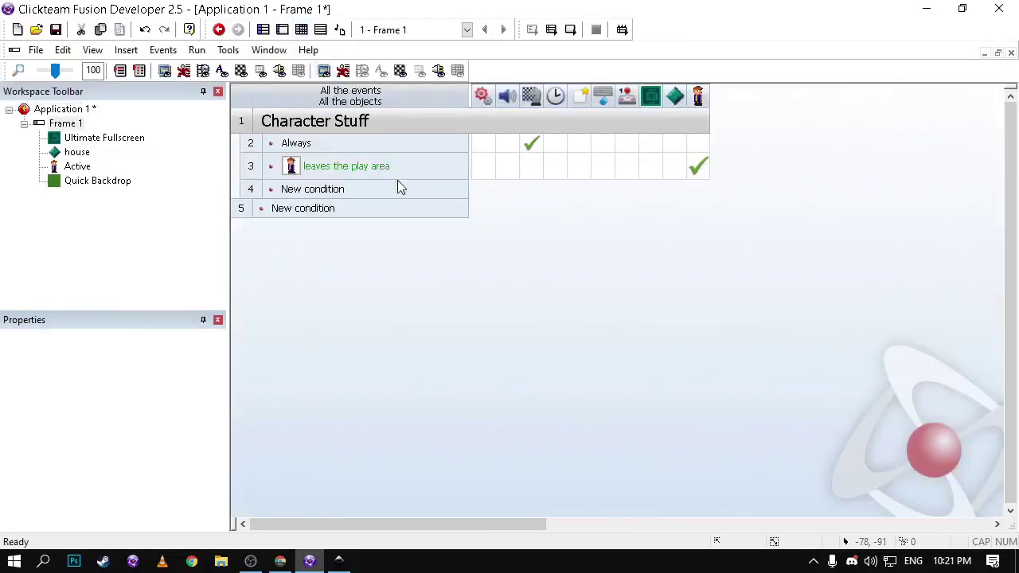
click(310, 189)
right_click(461, 71)
mouse_move(501, 108)
click(767, 108)
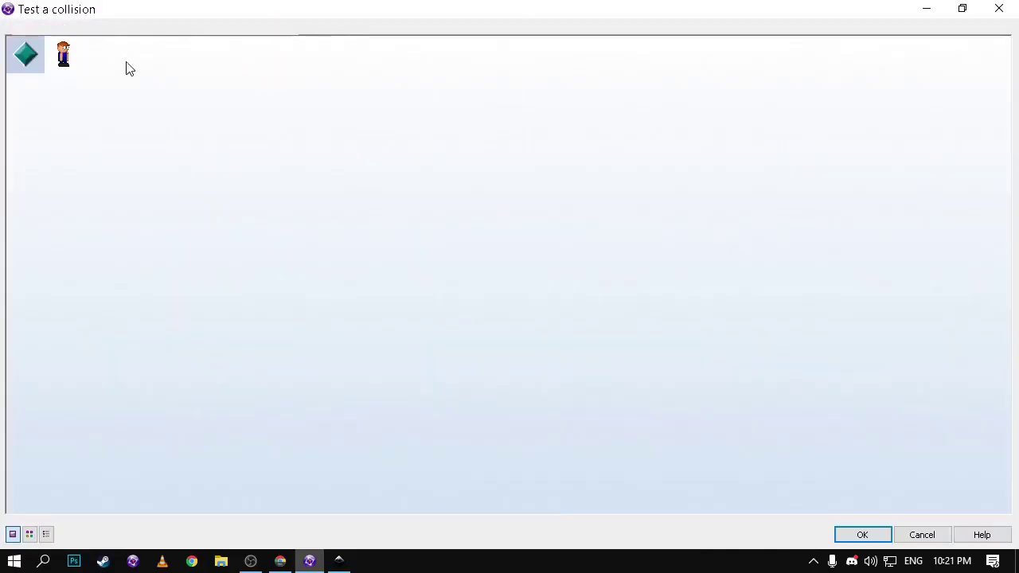
double_click(26, 54)
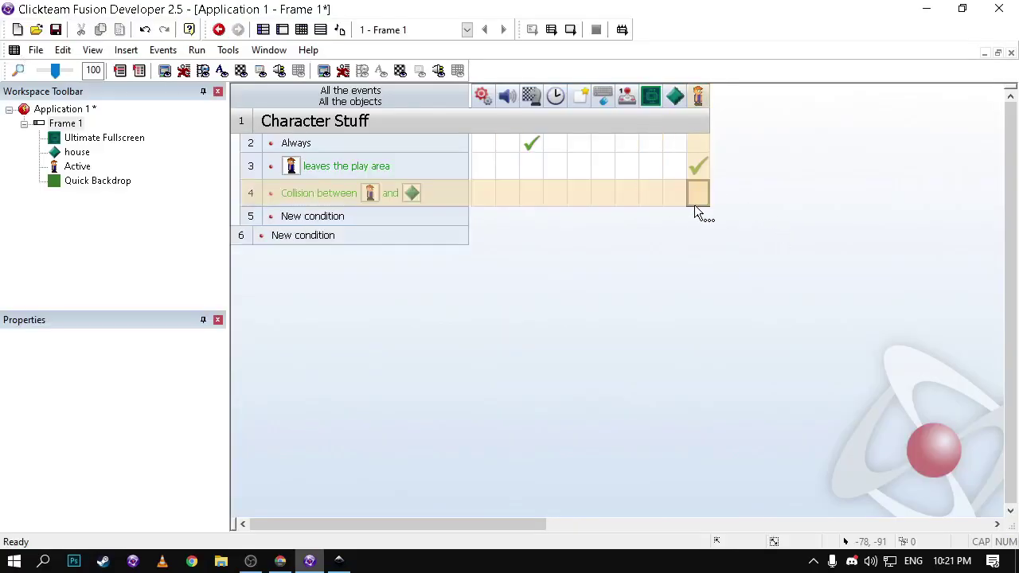
click(697, 212)
click(666, 217)
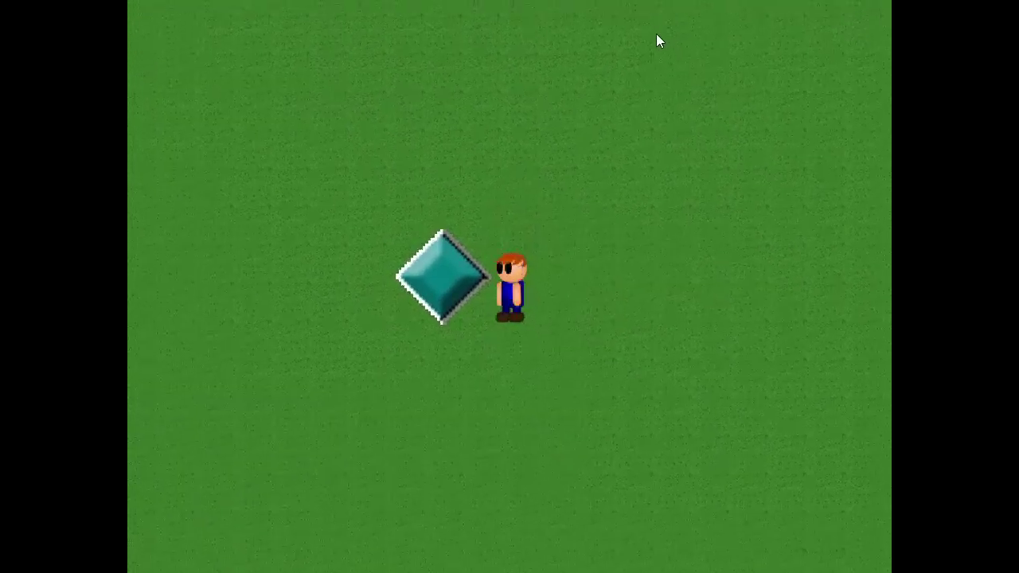
Walk the character around the house to test the collision, close the application and return to the frame editor.
key(Up)
key(alt+F4)
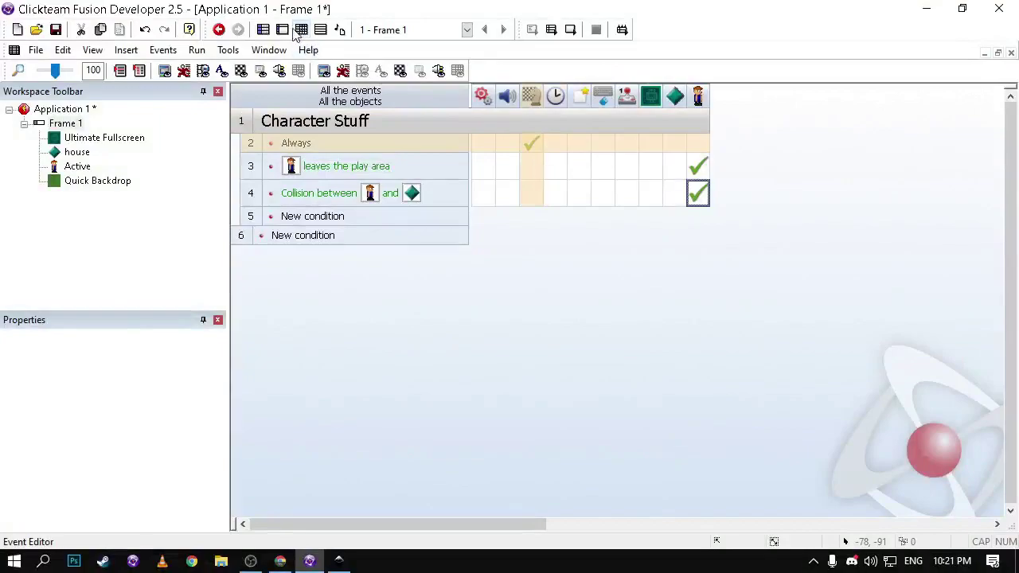
click(287, 29)
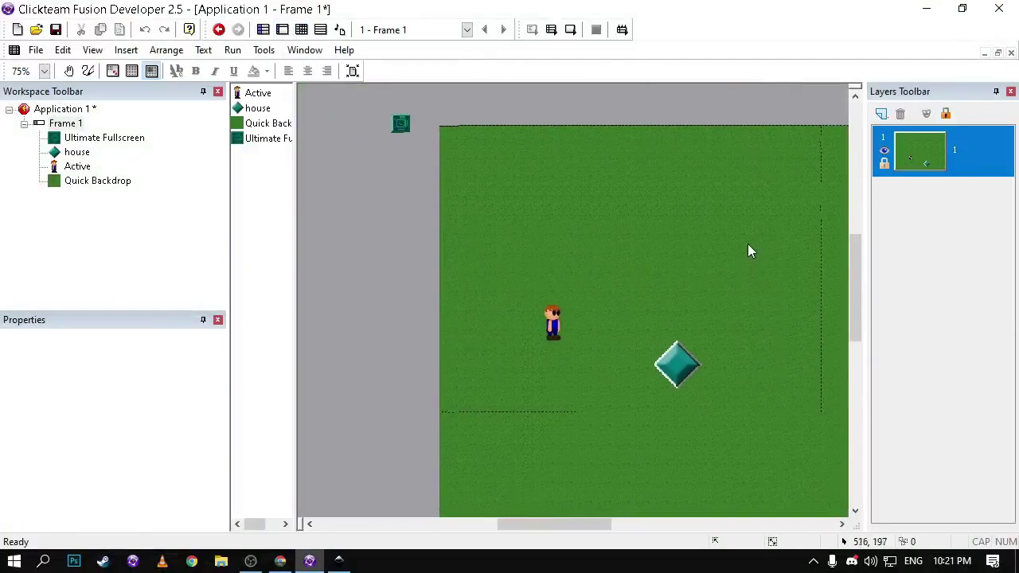
middle_drag(742, 244, 628, 204)
scroll(832, 191, up, 2)
scroll(852, 159, left, 2)
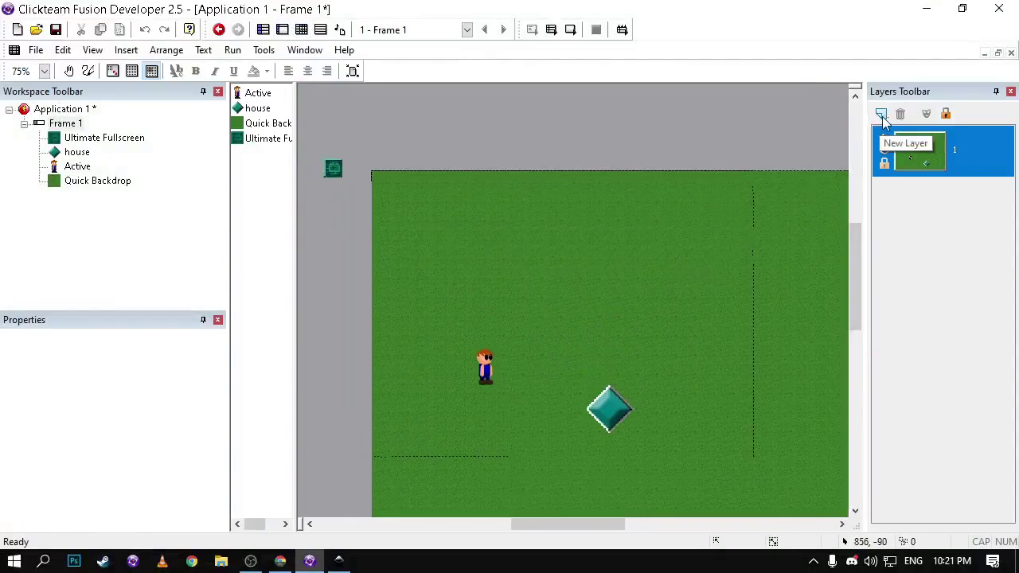
click(253, 561)
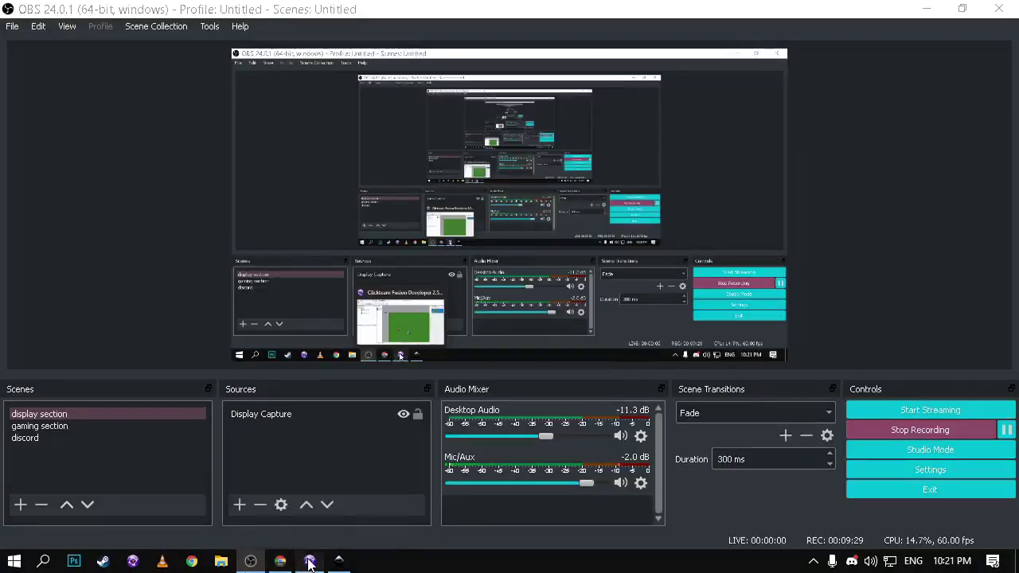
click(310, 562)
Add a second layer and insert a Counter object on it near the frame's upper-left corner.
click(881, 114)
middle_drag(770, 303, 791, 312)
ctrl+scroll(702, 228, up, 1)
ctrl+scroll(706, 288, up, 1)
middle_drag(706, 288, 737, 305)
ctrl+scroll(790, 334, down, 1)
key(alt)
double_click(737, 312)
double_click(603, 213)
click(430, 188)
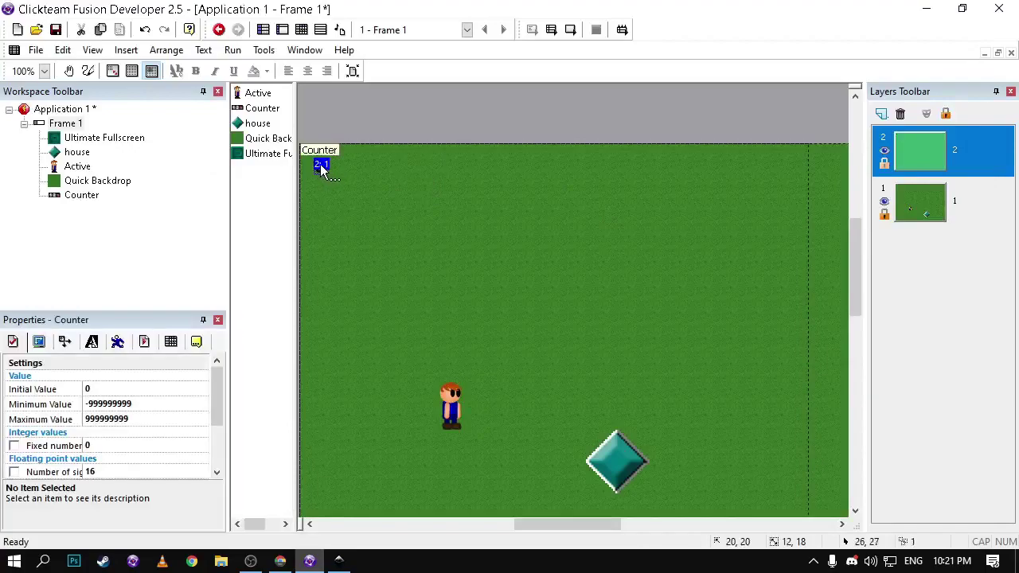
Enlarge the counter to about 27 by 41 pixels and rename it Wave Counter.
click(320, 164)
drag(331, 178, 344, 197)
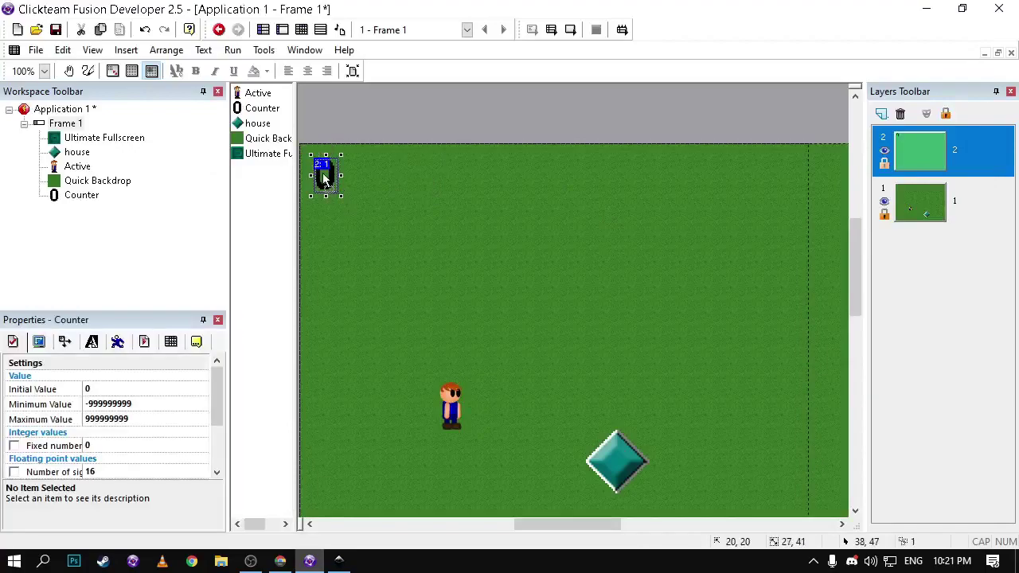
key(F2)
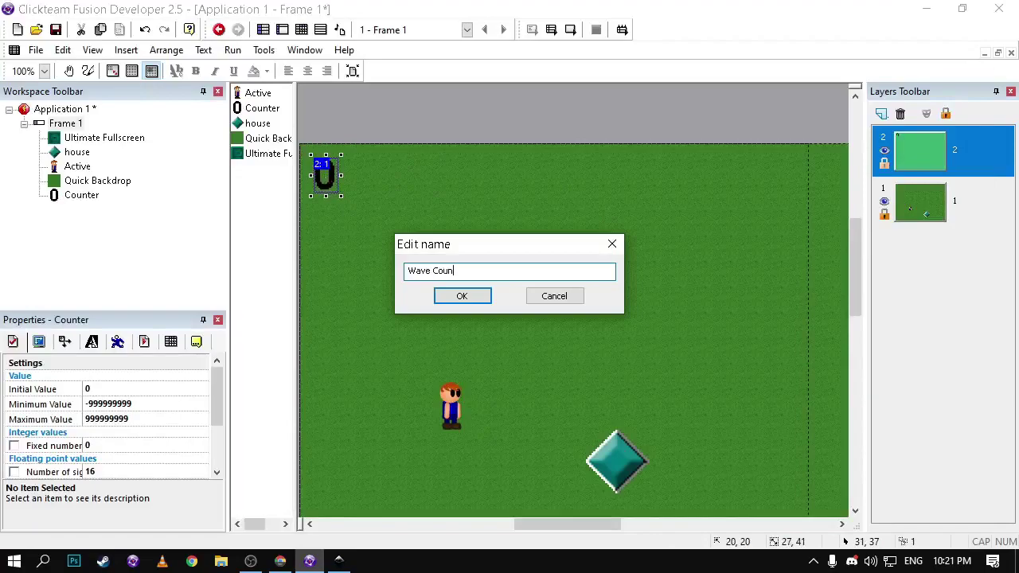
key(Return)
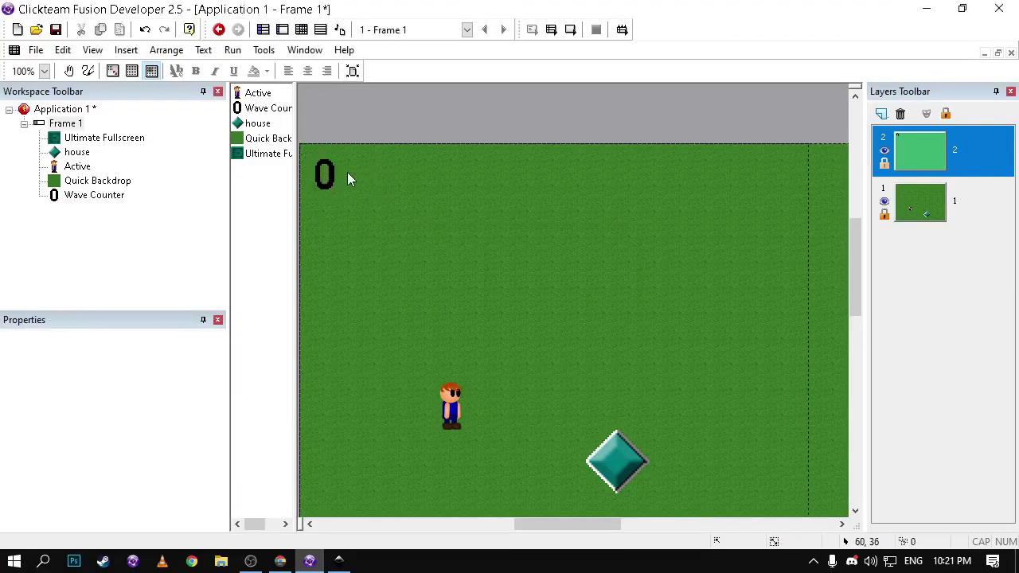
Replace the Wave Counter's digit images with the imported Terminal font, Regular, size 14, in cyan 00FFFF.
double_click(325, 173)
scroll(242, 127, down, 1)
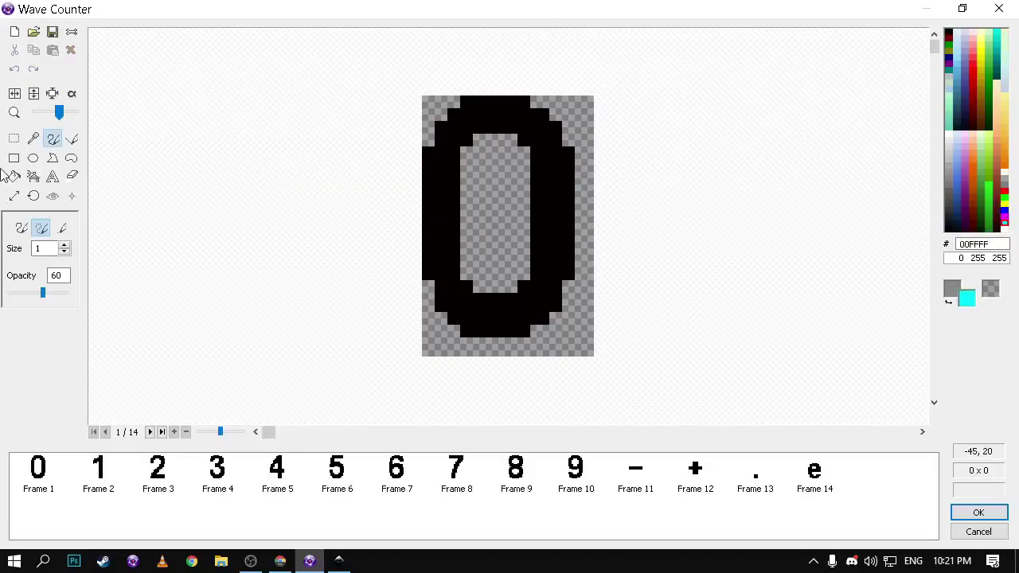
click(53, 176)
click(48, 295)
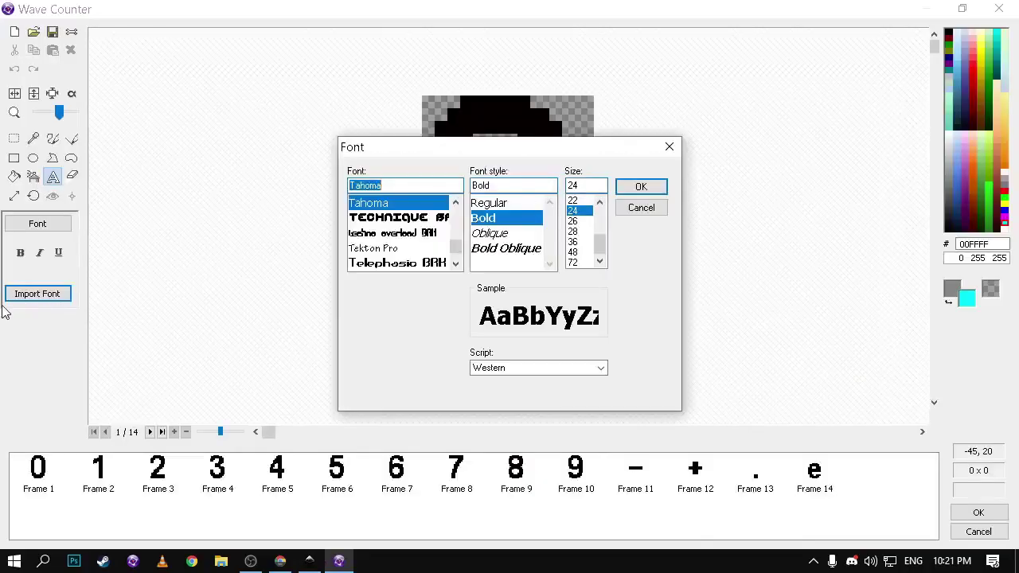
scroll(402, 255, down, 2)
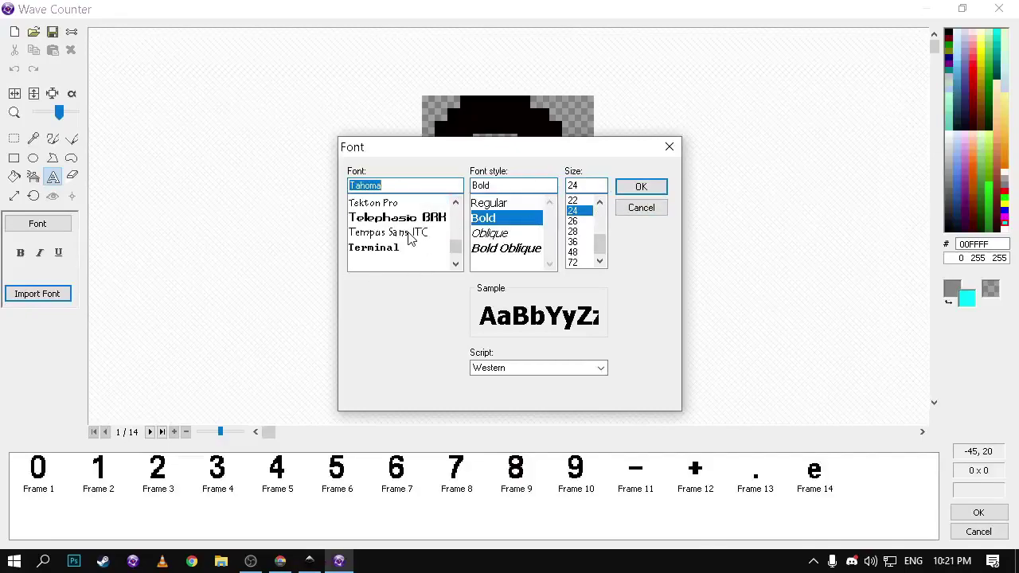
click(380, 204)
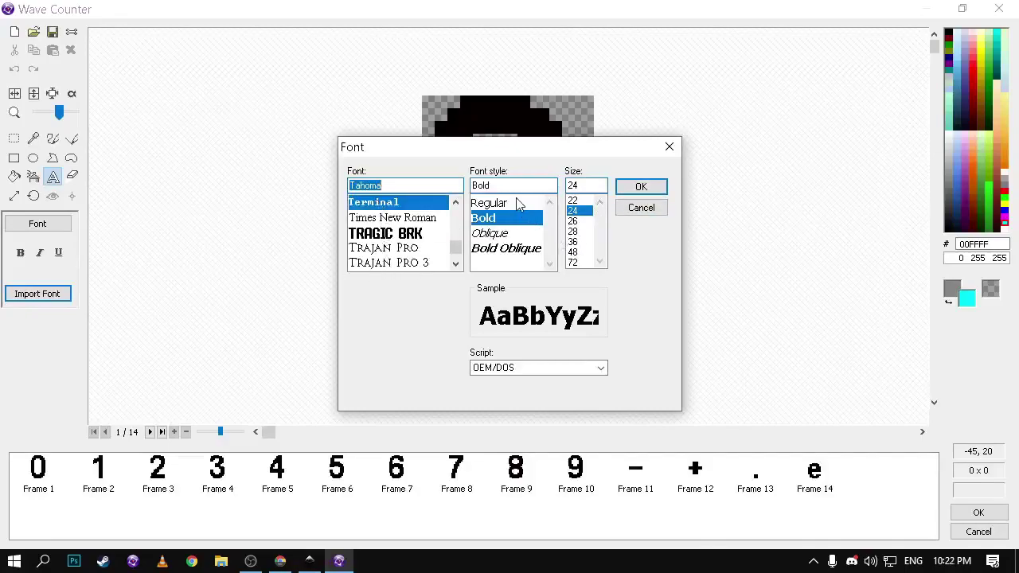
click(514, 204)
click(587, 242)
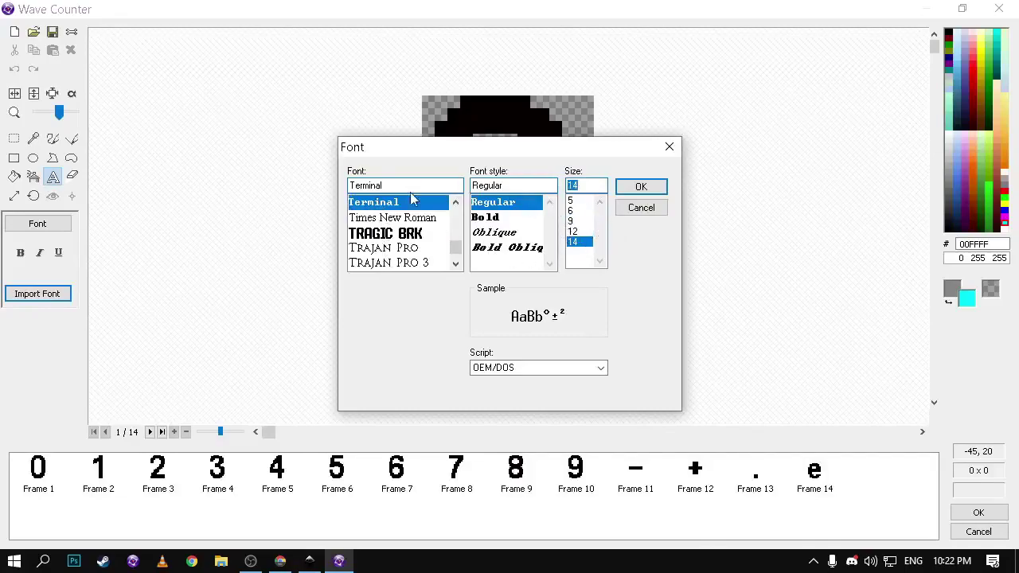
click(643, 186)
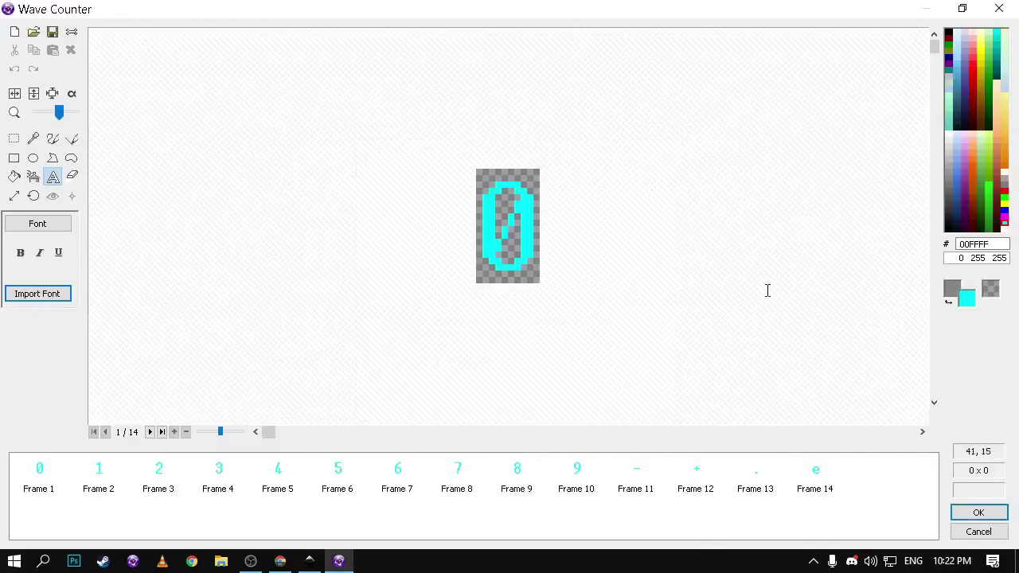
click(978, 513)
Resize the Wave Counter to about 27 by 50 pixels and move it to the upper-right corner of the outlined view area, about 600, 20.
scroll(491, 255, up, 1)
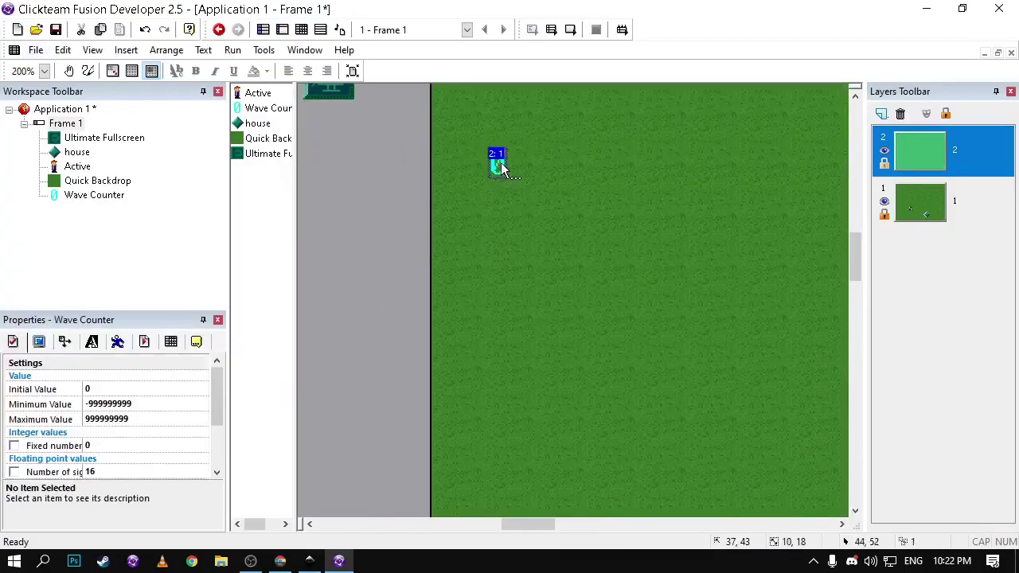
drag(546, 245, 545, 242)
scroll(546, 270, up, 3)
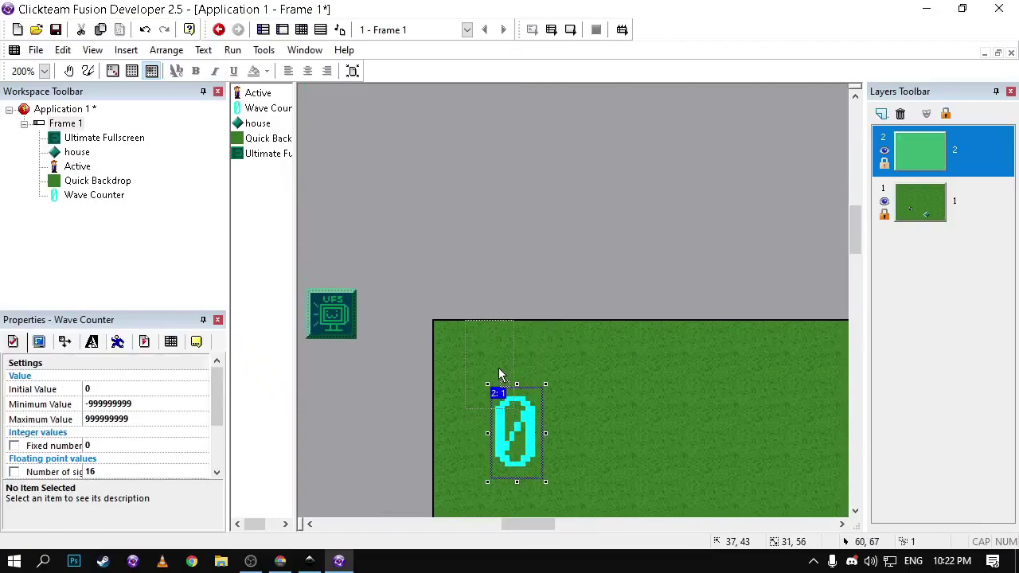
drag(498, 368, 657, 404)
middle_drag(796, 439, 397, 274)
alt+scroll(368, 322, down, 1)
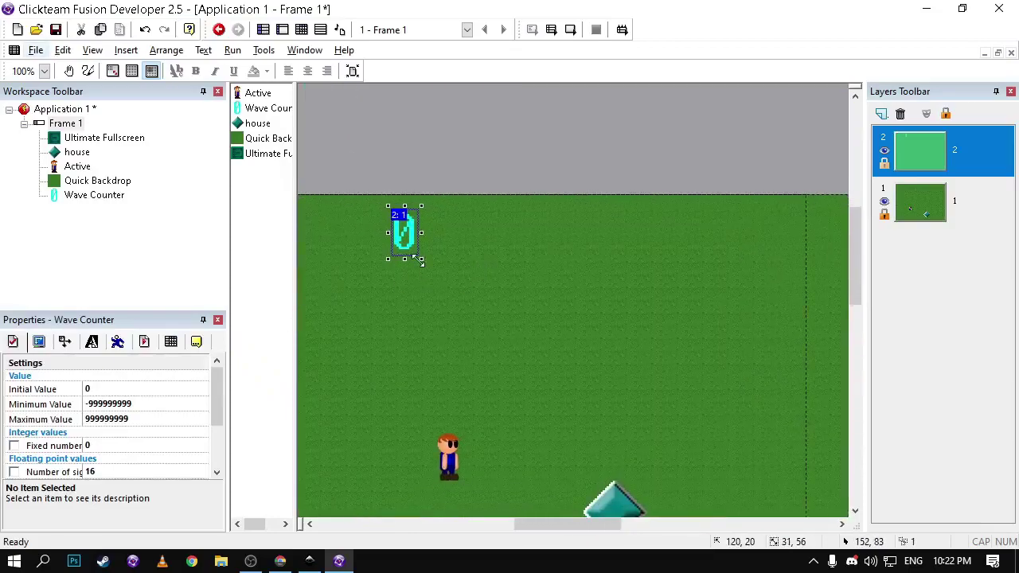
click(417, 260)
click(410, 230)
drag(423, 260, 419, 256)
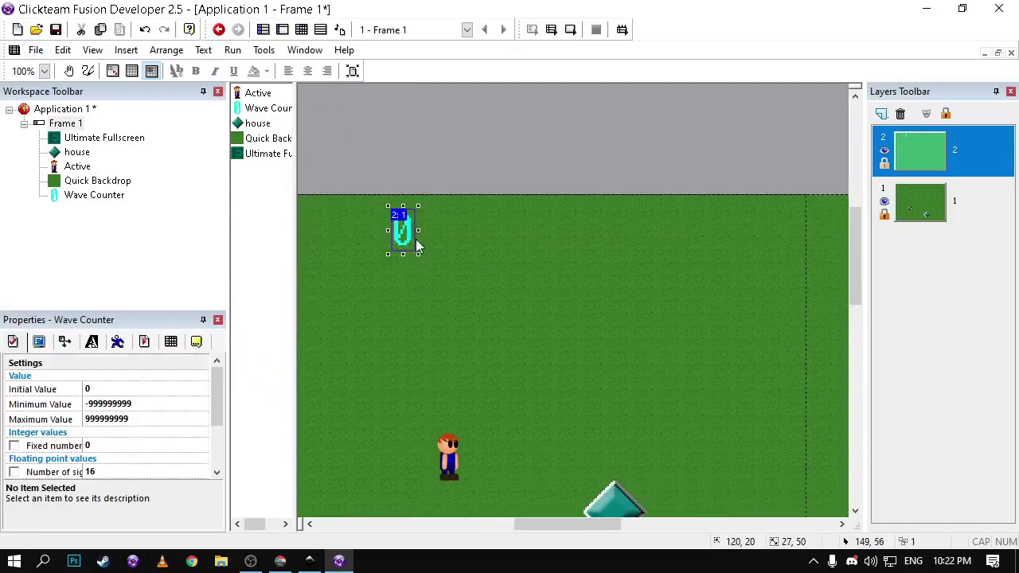
drag(777, 228, 792, 227)
Run the frame maximized, walk the character around to check the counter on its layer, and close the application.
click(551, 29)
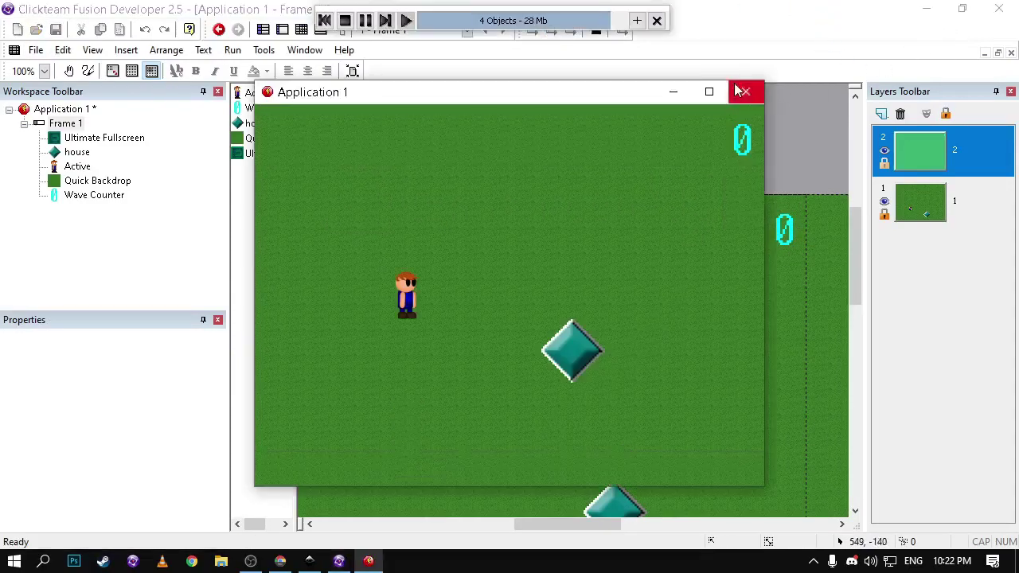
click(709, 91)
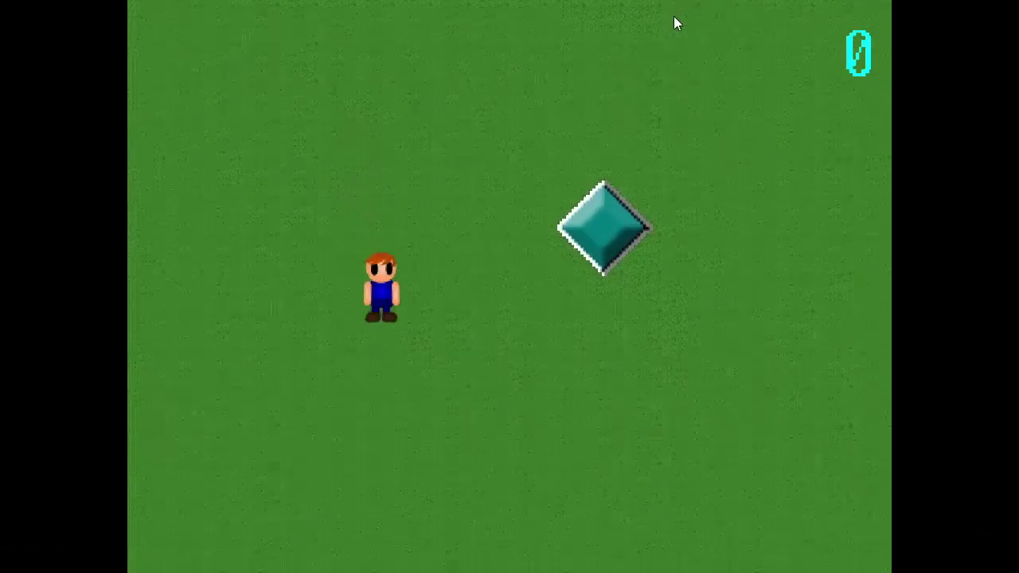
key(Right)
key(Down)
key(Right)
key(alt+F4)
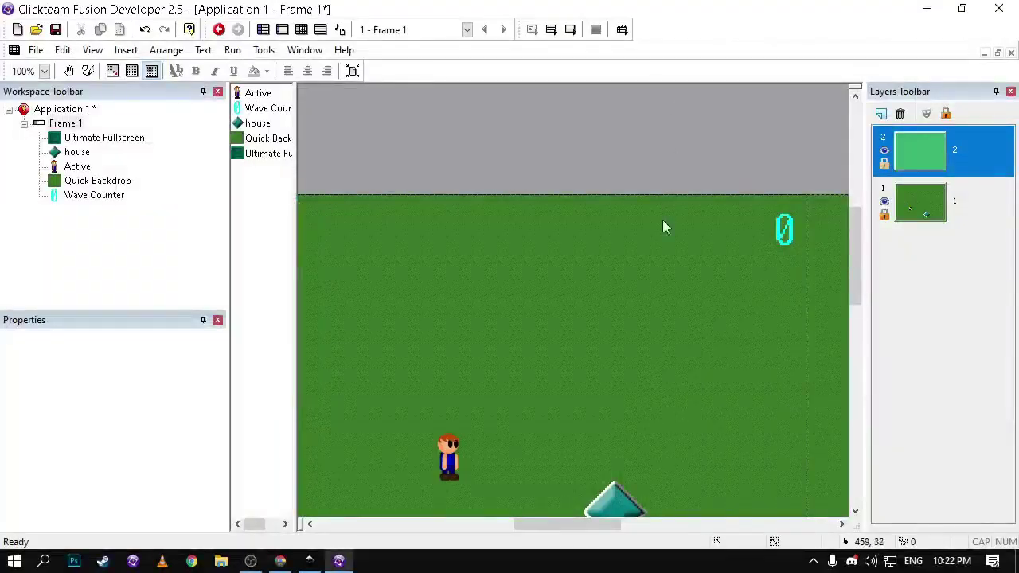
Clone the Wave Counter, place the copy below it at about 600, 80, and rename it Wood Counter.
ctrl+scroll(609, 267, up, 1)
click(670, 158)
right_click(670, 158)
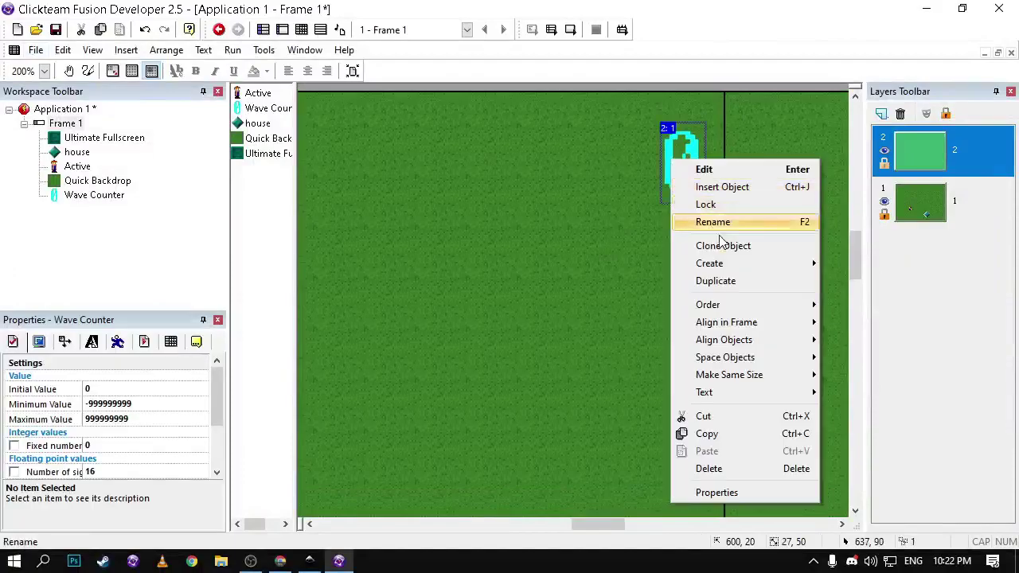
click(724, 245)
key(Return)
click(696, 269)
drag(697, 261, 697, 262)
key(F2)
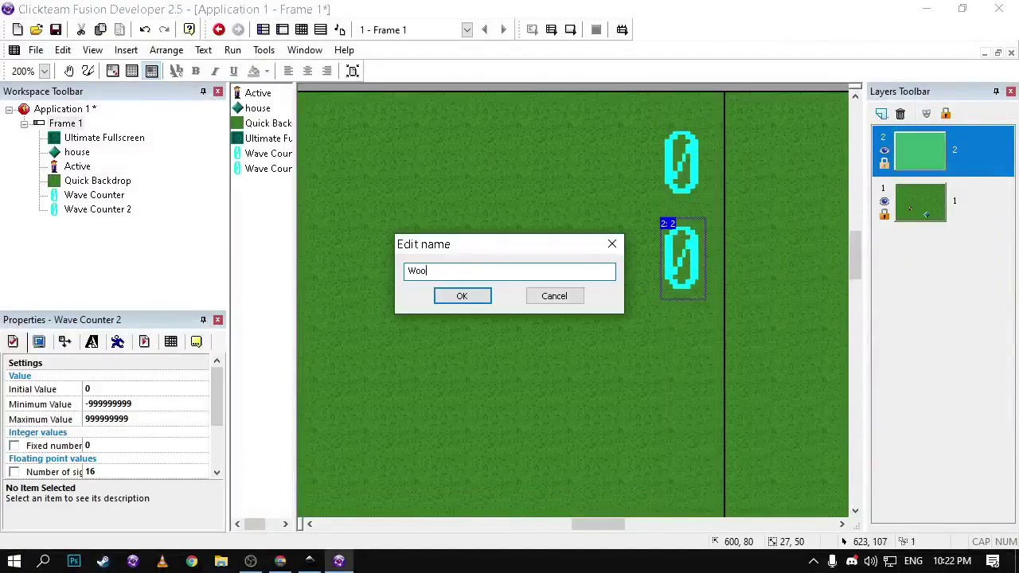
text(Wood Counter)
key(Return)
Clone the Wood Counter below itself and rename the copy Stone Counter.
right_click(662, 267)
click(756, 88)
click(840, 417)
click(682, 333)
key(F2)
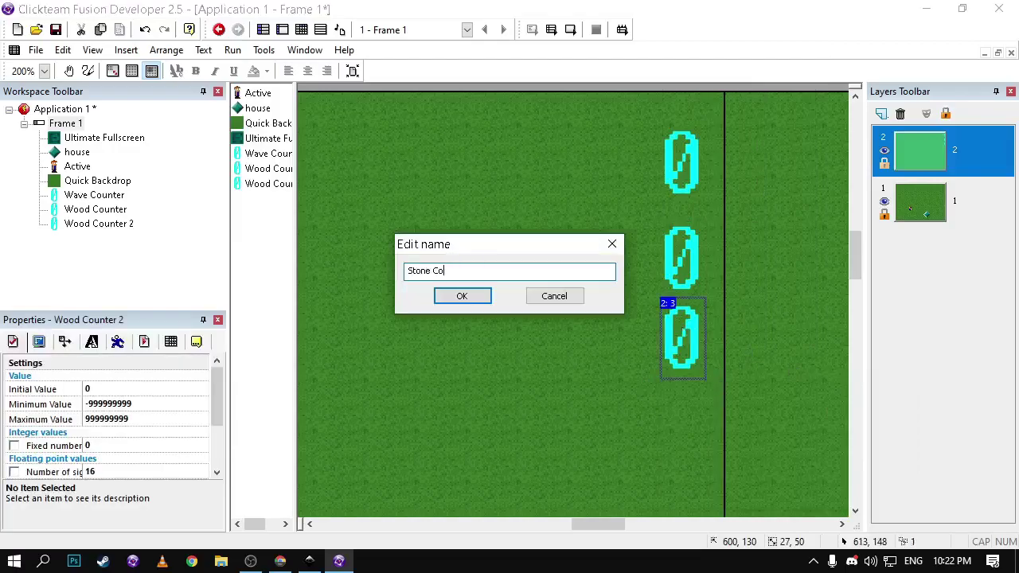
key(Return)
Clone the Stone Counter and delete the extra copy.
right_drag(681, 312, 682, 314)
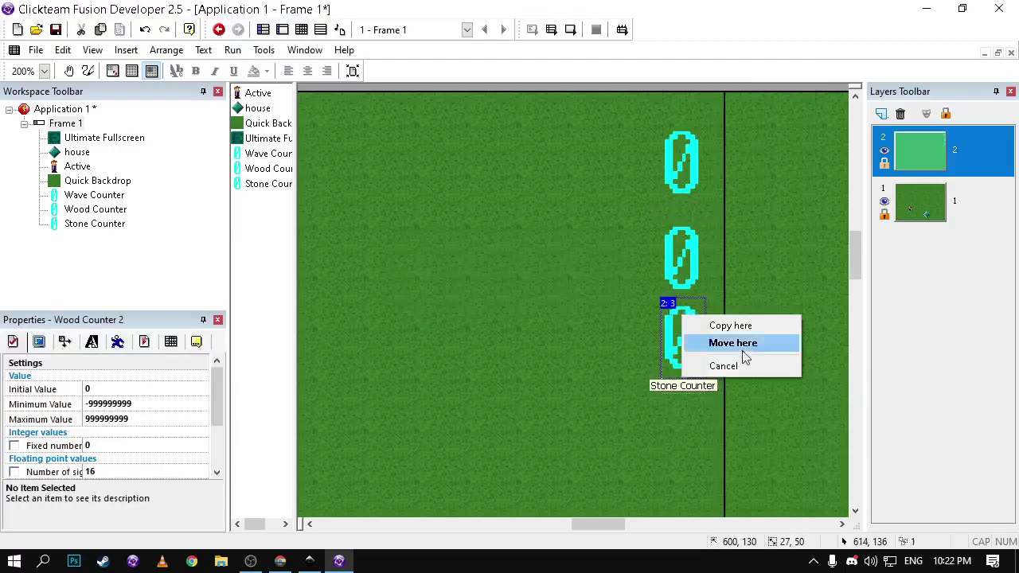
right_click(657, 336)
click(661, 334)
right_click(672, 343)
click(706, 88)
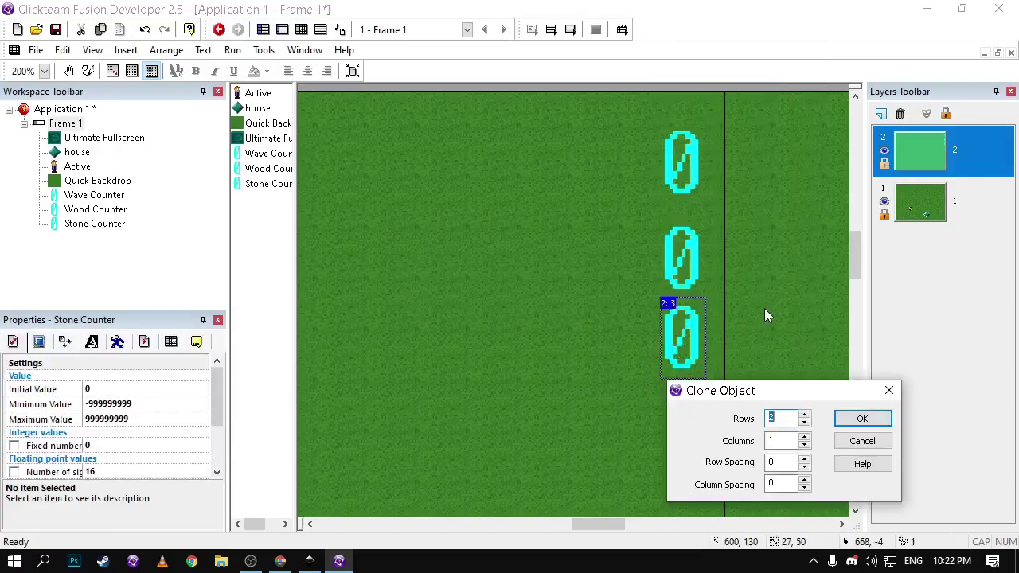
click(877, 421)
scroll(695, 314, down, 2)
click(690, 233)
key(Delete)
scroll(698, 287, up, 1)
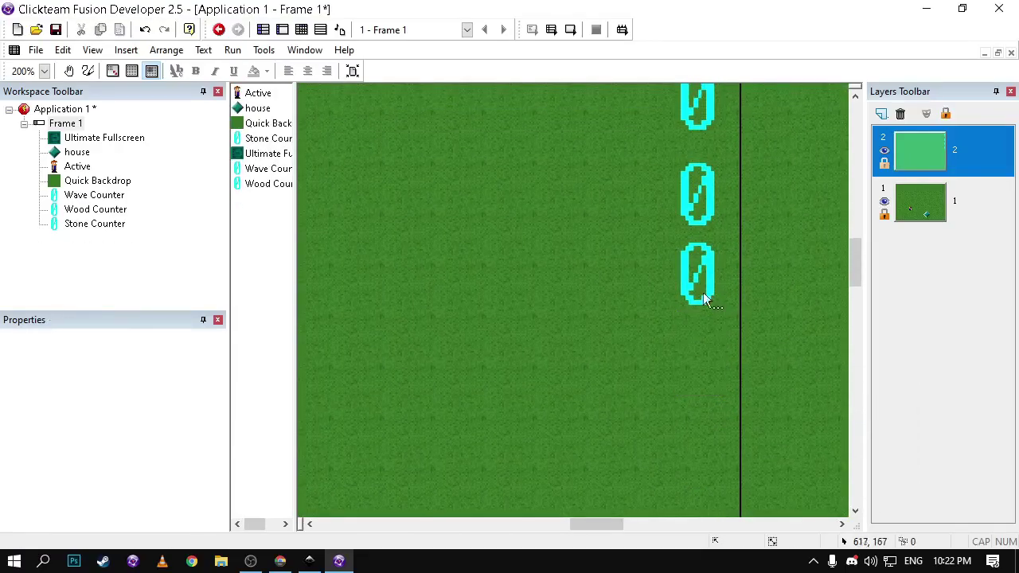
Fill the outline of the Wood Counter's 0 image with brown 673707.
scroll(710, 278, up, 1)
click(711, 314)
double_click(705, 305)
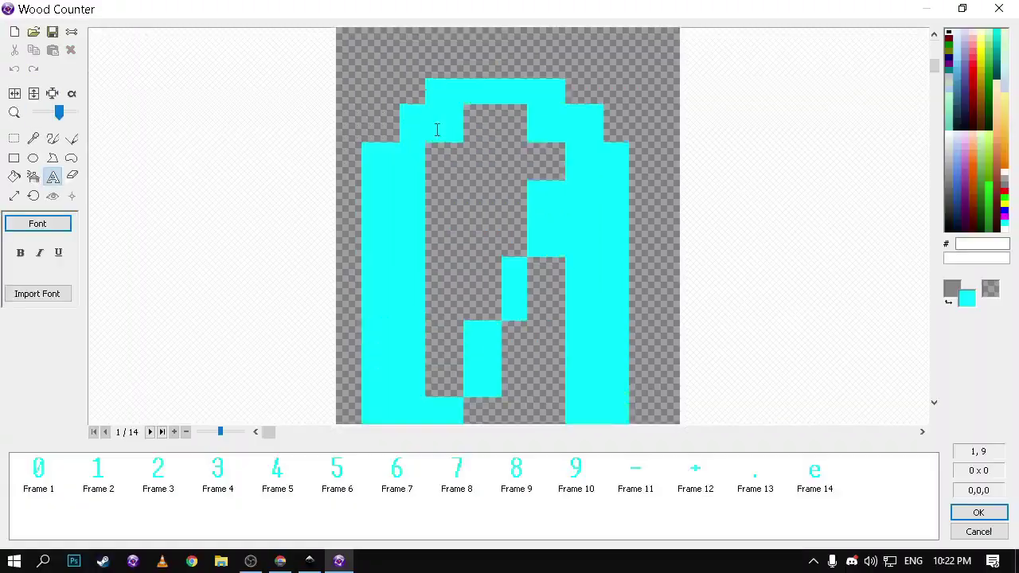
click(15, 176)
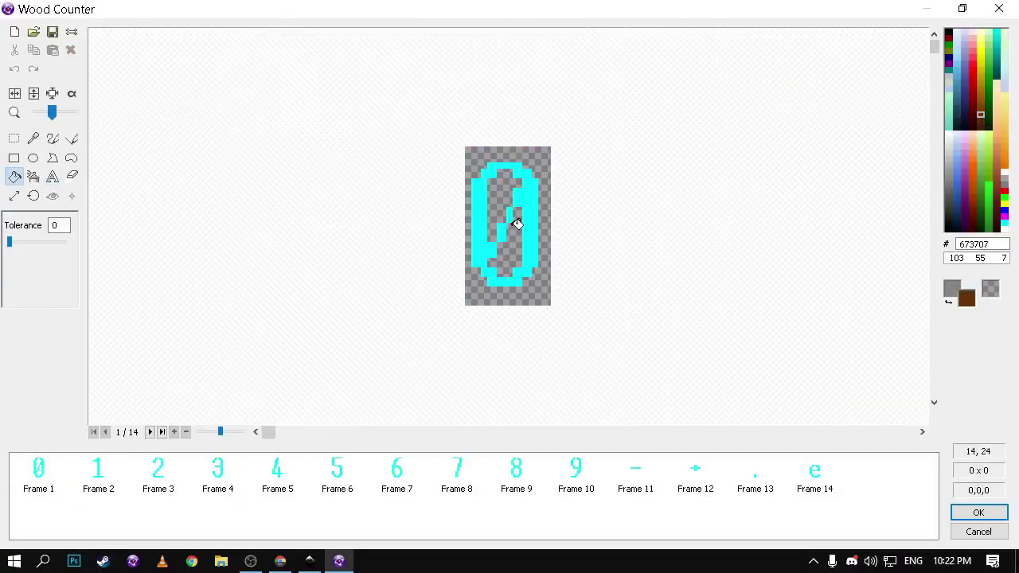
click(476, 239)
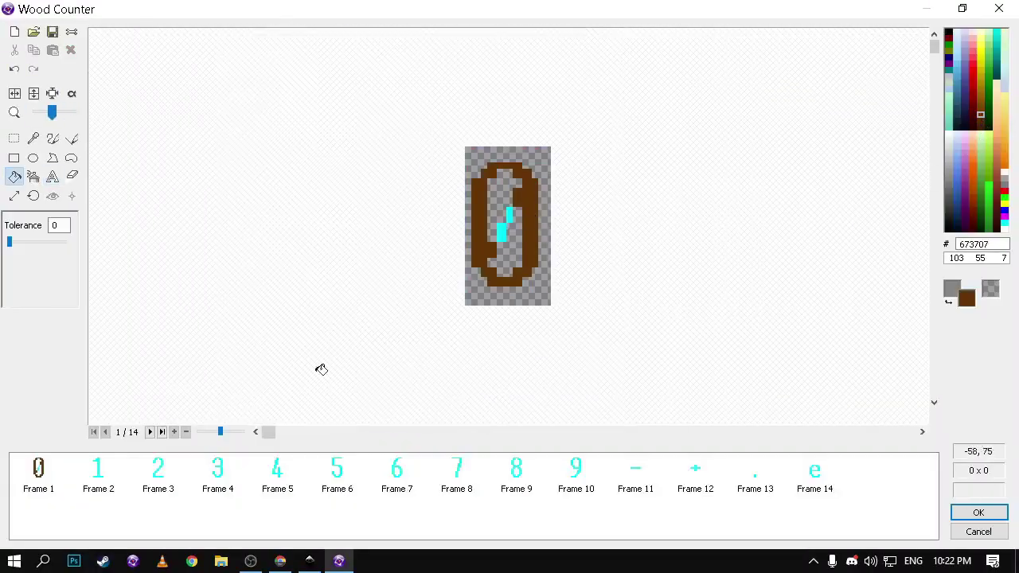
Recolour the Wood Counter's digit images 1 to 4 brown by covering them with rectangles at opacity 94.
click(14, 157)
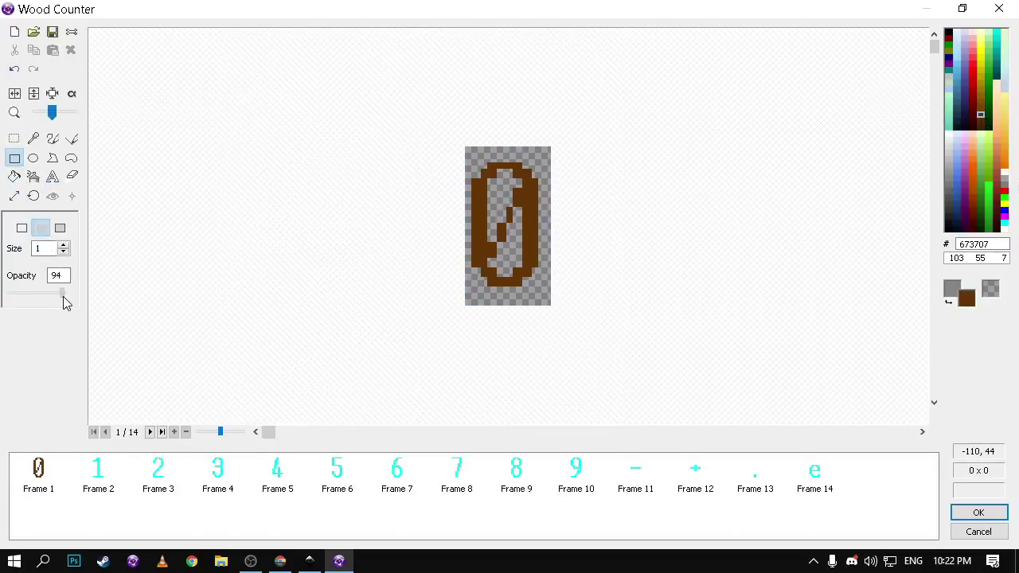
click(112, 464)
mouse_move(460, 119)
mouse_down()
mouse_move(560, 316)
mouse_move(414, 95)
mouse_up()
click(165, 474)
click(218, 474)
click(527, 238)
click(276, 484)
drag(368, 123, 560, 319)
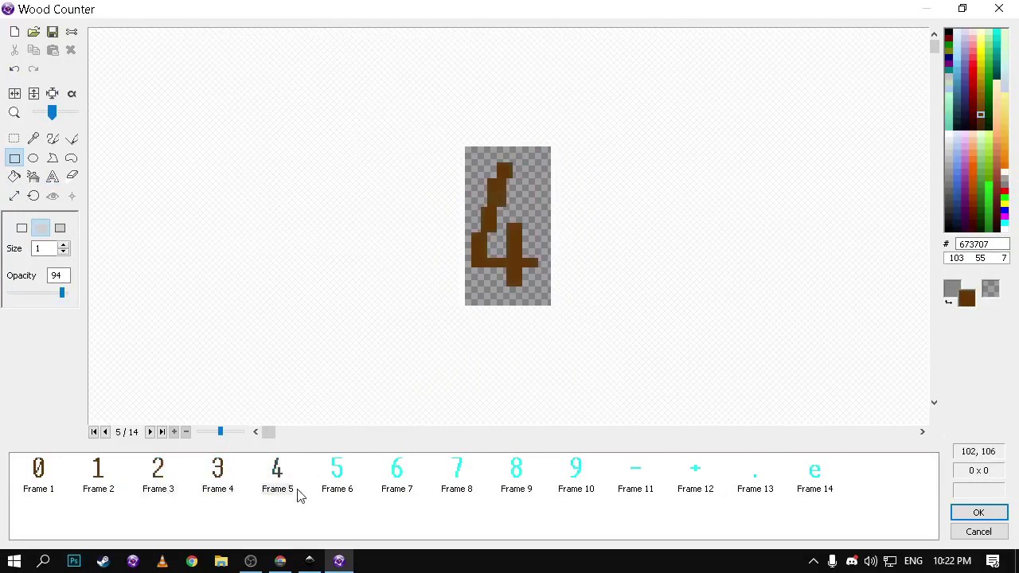
Recolour the Wood Counter's digit images 5 to 9 with the same brown rectangles and accept the edited images.
click(336, 476)
click(477, 183)
click(397, 475)
click(504, 214)
click(454, 477)
click(504, 267)
click(509, 480)
drag(422, 119, 719, 522)
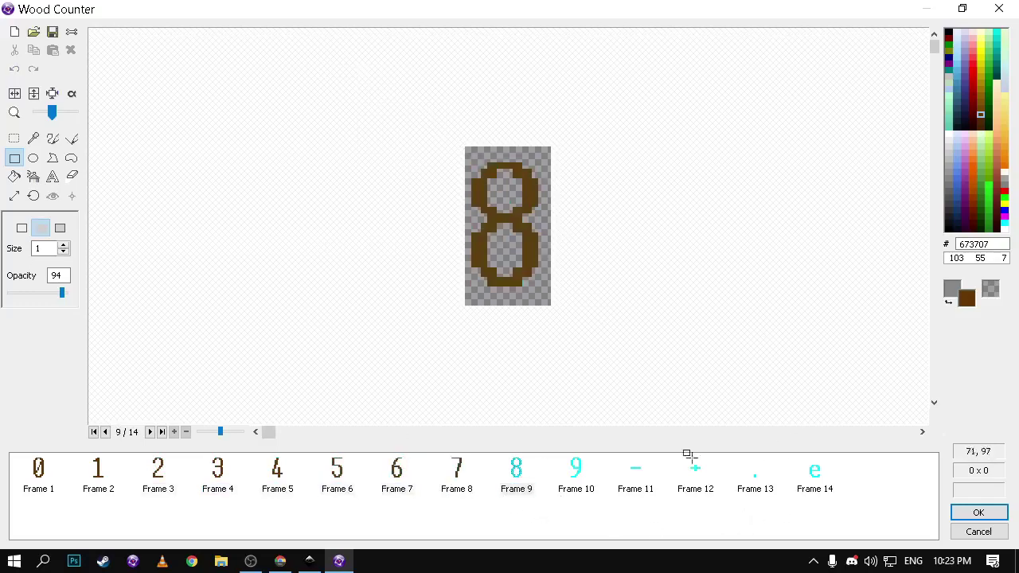
click(576, 475)
click(489, 199)
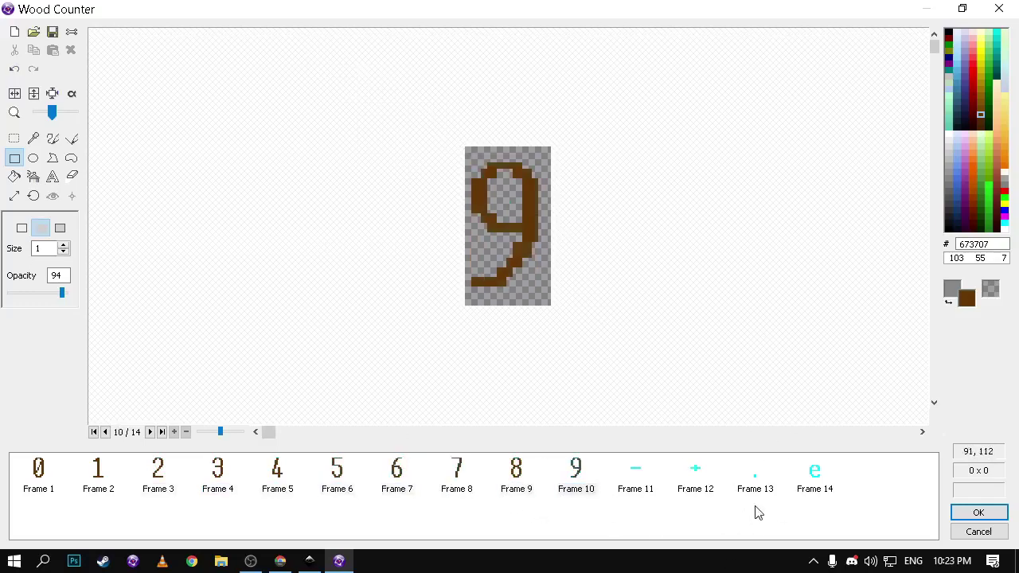
click(975, 513)
Recolour the Stone Counter's digit images 0 to 3 grey 636363 by covering them with rectangles at opacity 94.
click(711, 403)
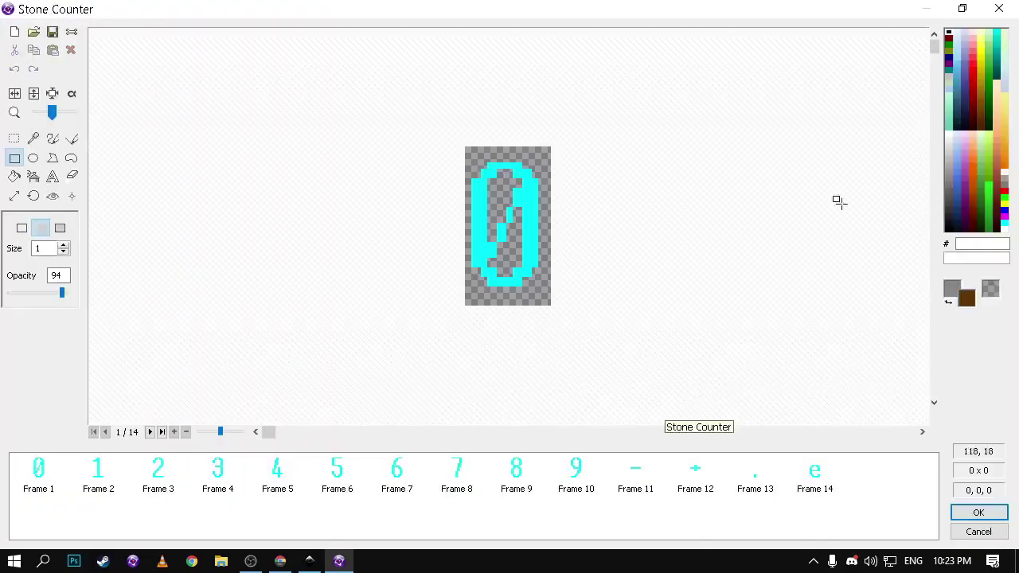
click(948, 192)
drag(455, 131, 660, 355)
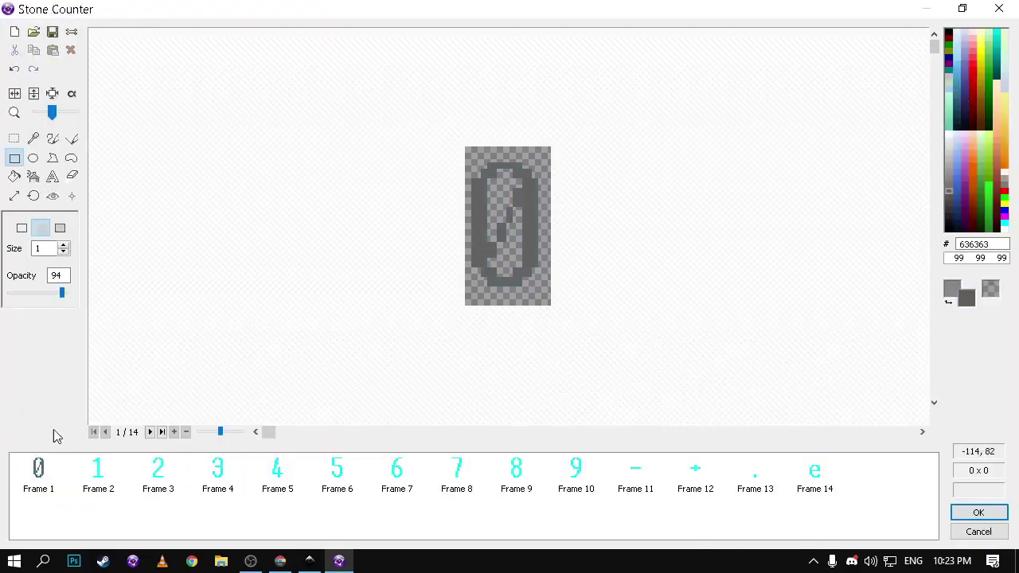
click(98, 470)
click(158, 497)
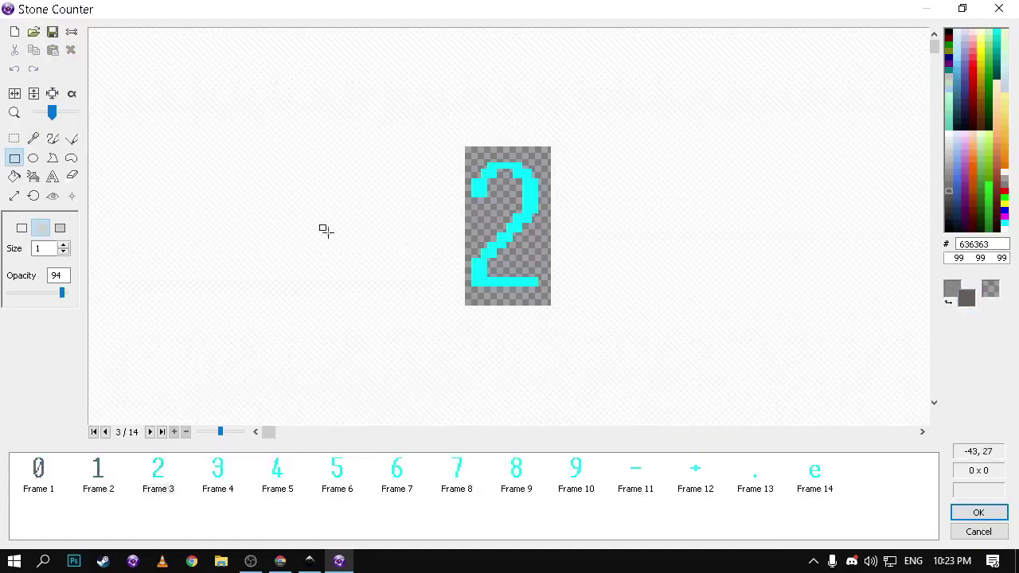
click(215, 476)
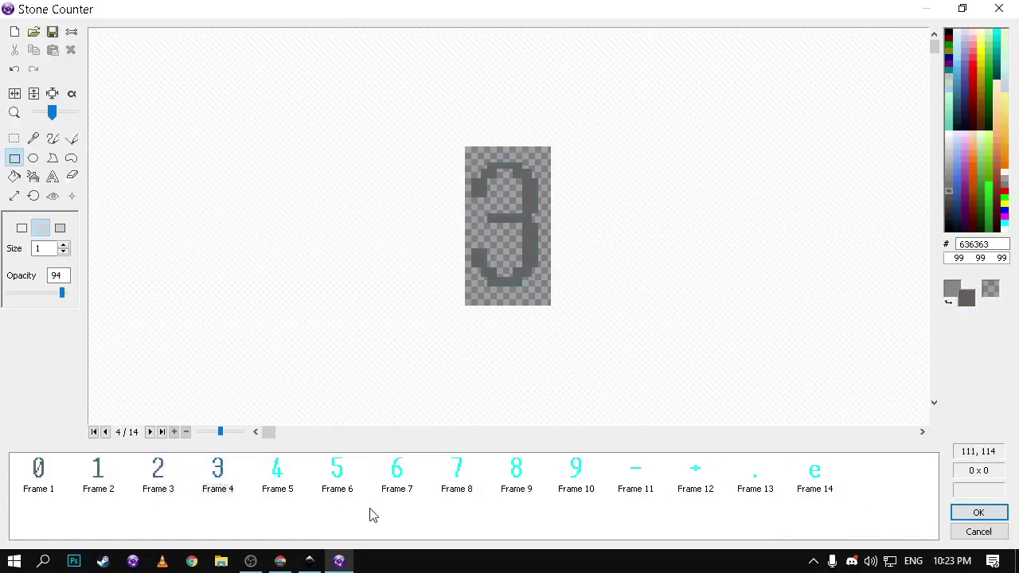
Recolour the Stone Counter's digit images 4 to 9 with the same grey rectangles and accept the edited images.
click(294, 485)
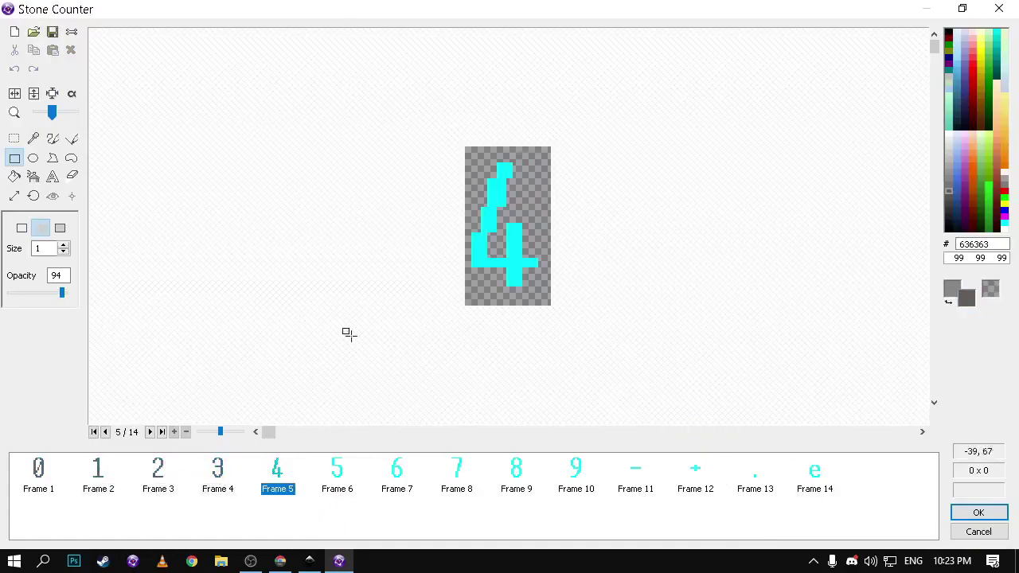
click(327, 506)
click(406, 500)
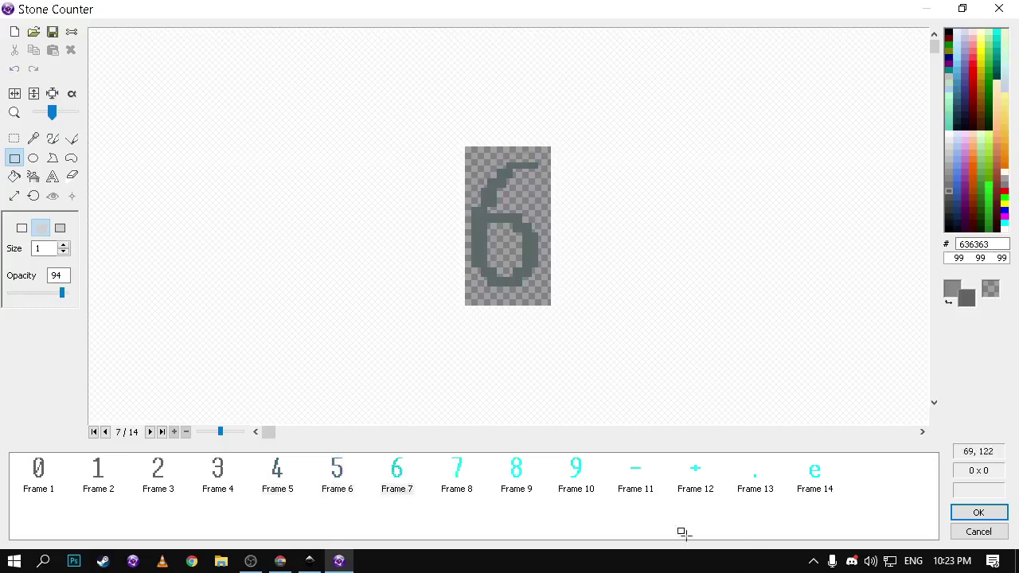
click(457, 478)
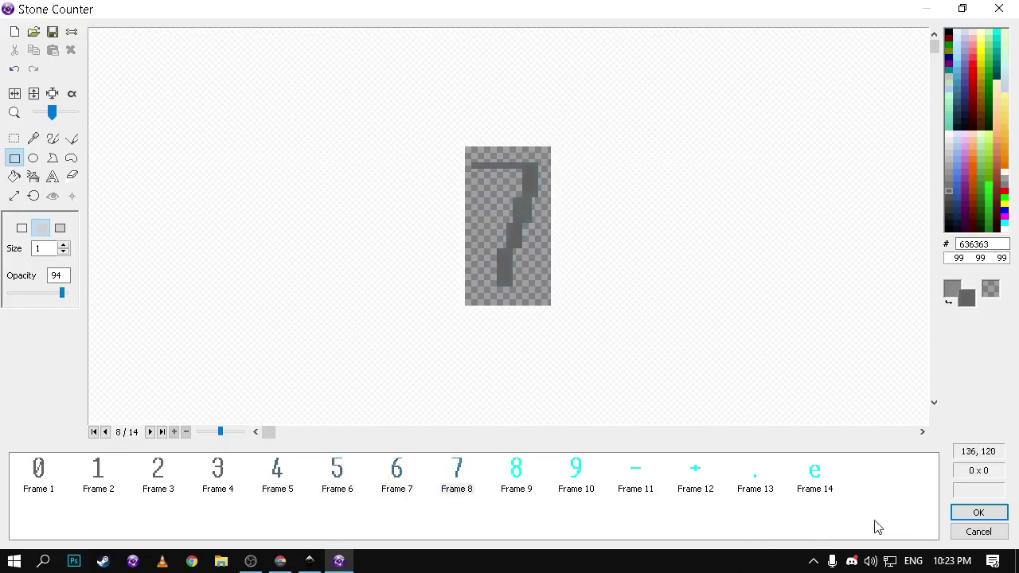
click(519, 471)
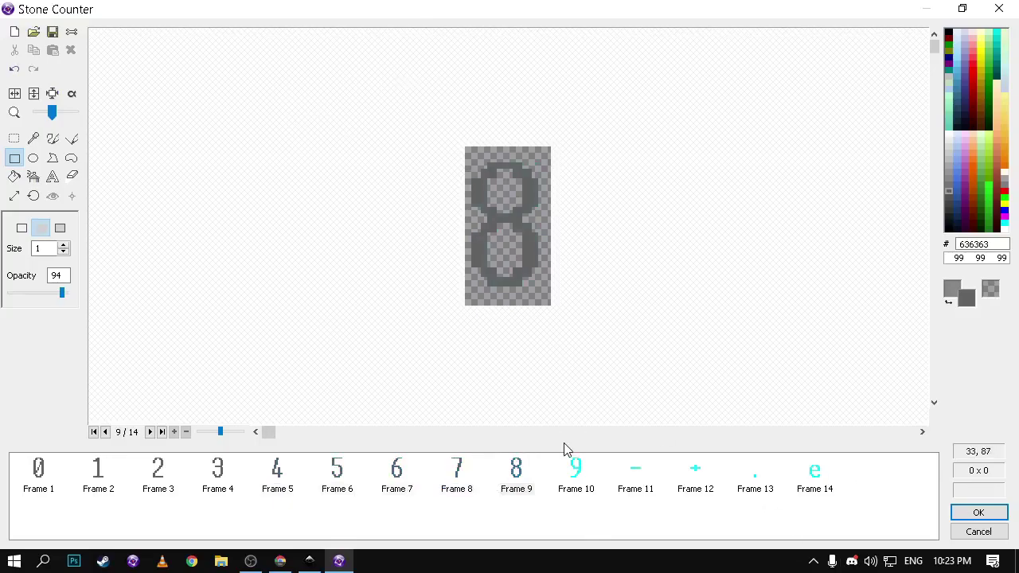
click(574, 471)
drag(466, 149, 551, 304)
click(962, 9)
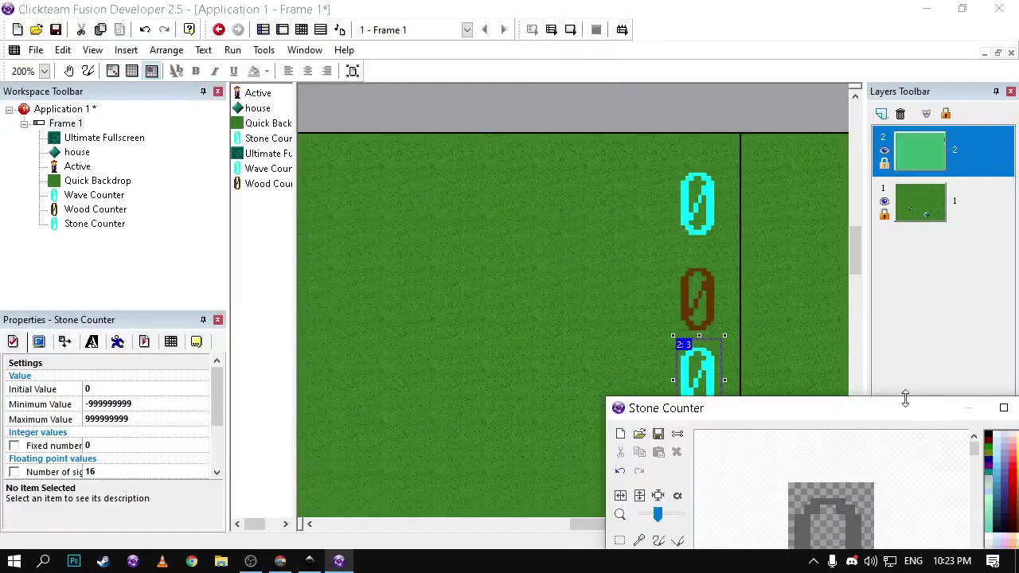
click(1001, 408)
click(973, 513)
Test-run the game, walk the character around to check the three coloured counters, and close the run.
click(659, 392)
scroll(657, 391, down, 3)
ctrl+scroll(657, 391, down, 3)
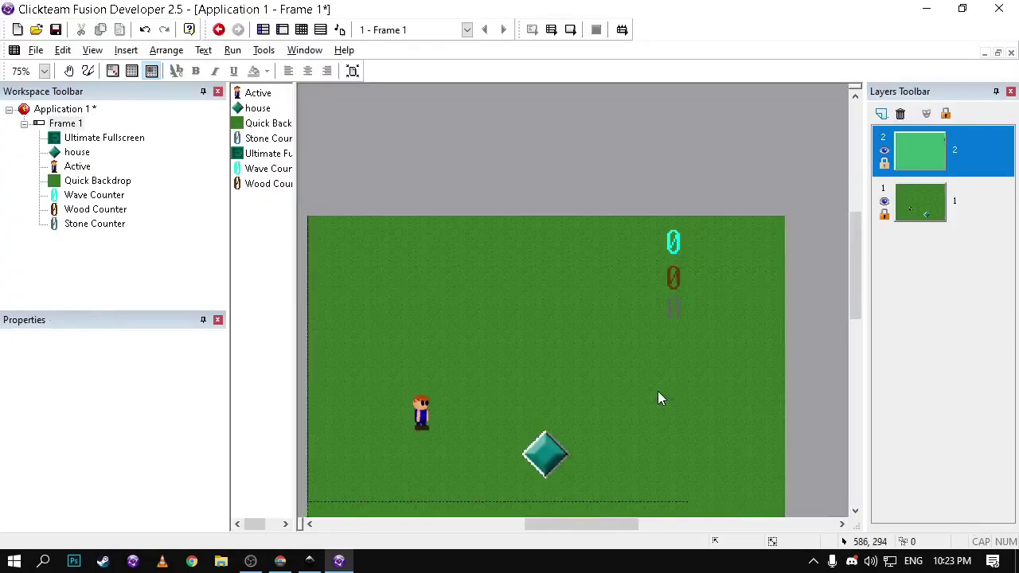
middle_drag(657, 391, 721, 282)
click(549, 33)
click(709, 93)
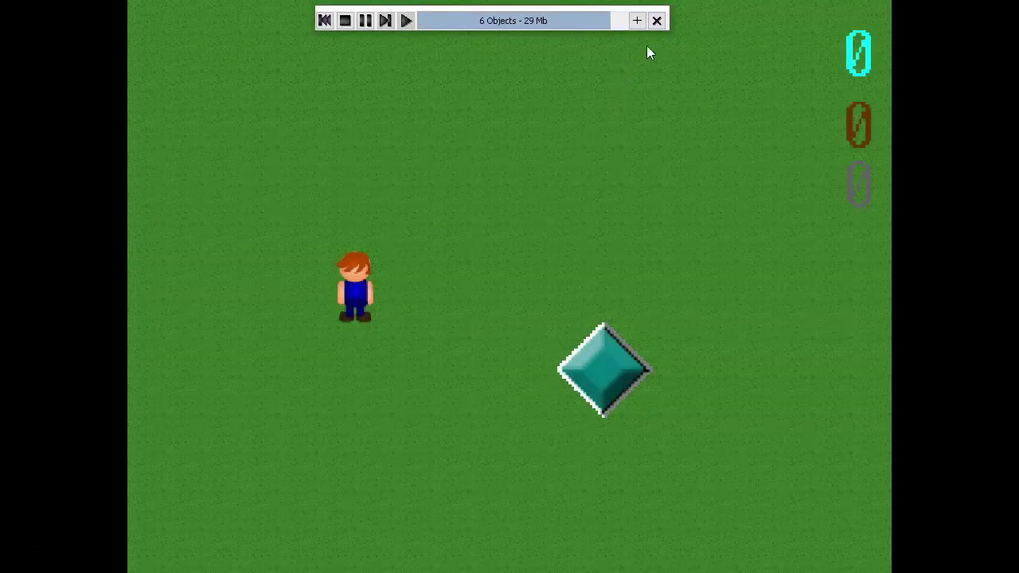
key(Right)
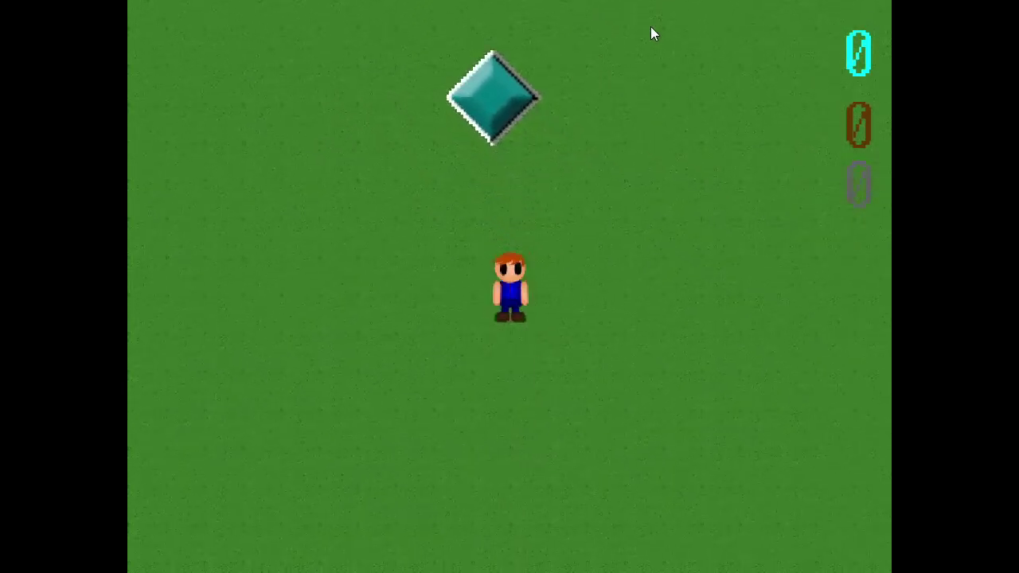
key(Down)
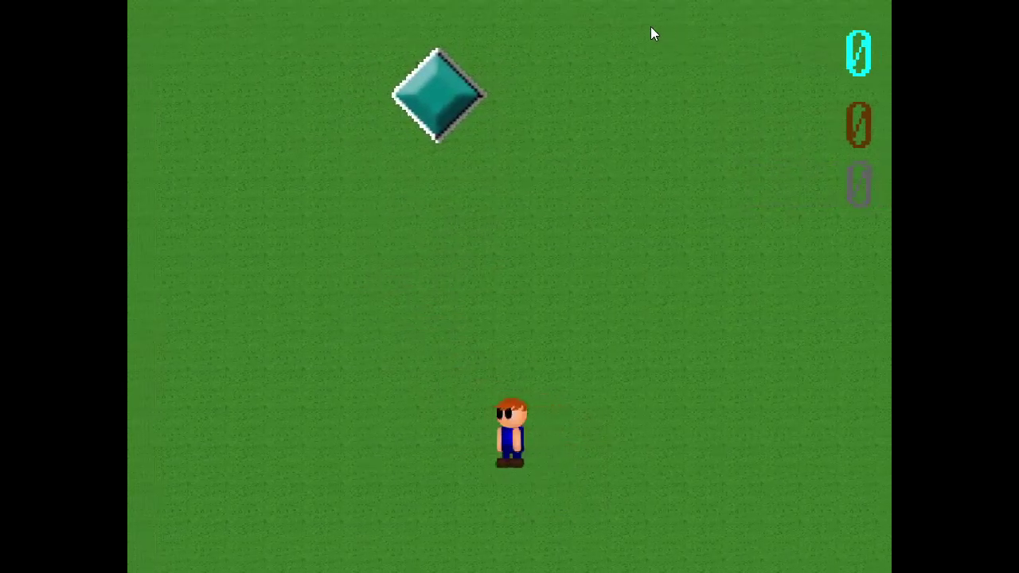
key(alt+F4)
Switch to Inkscape, reopen the saved Player.svg from the recent files, and close the modified copy without saving.
click(309, 561)
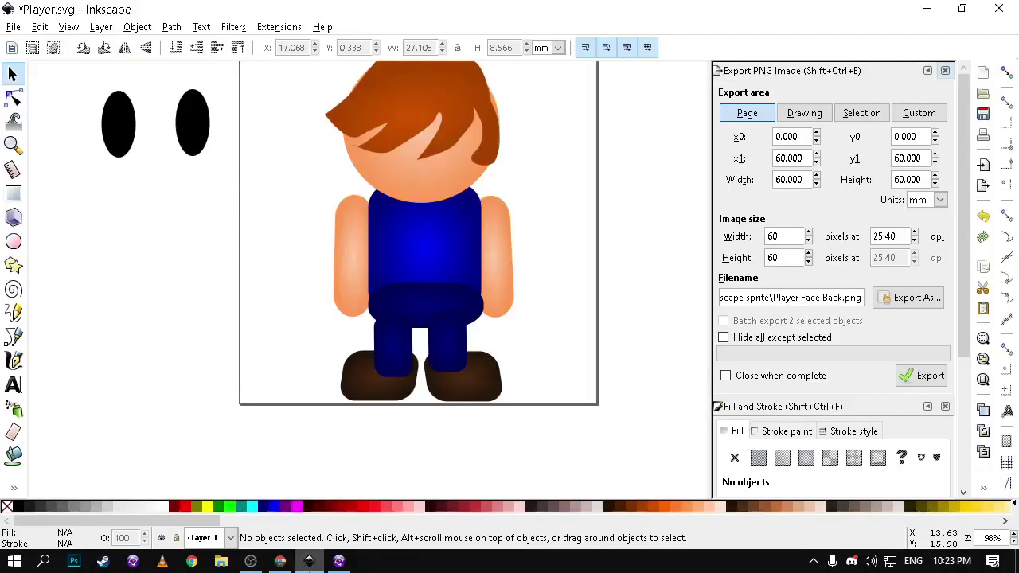
ctrl+scroll(521, 316, up, 2)
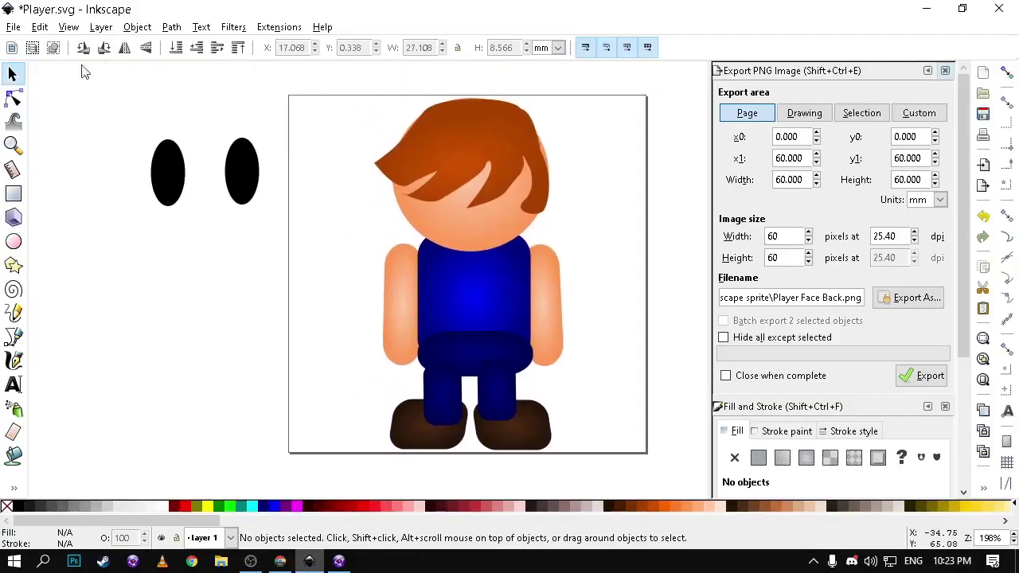
click(12, 27)
mouse_move(47, 94)
click(274, 97)
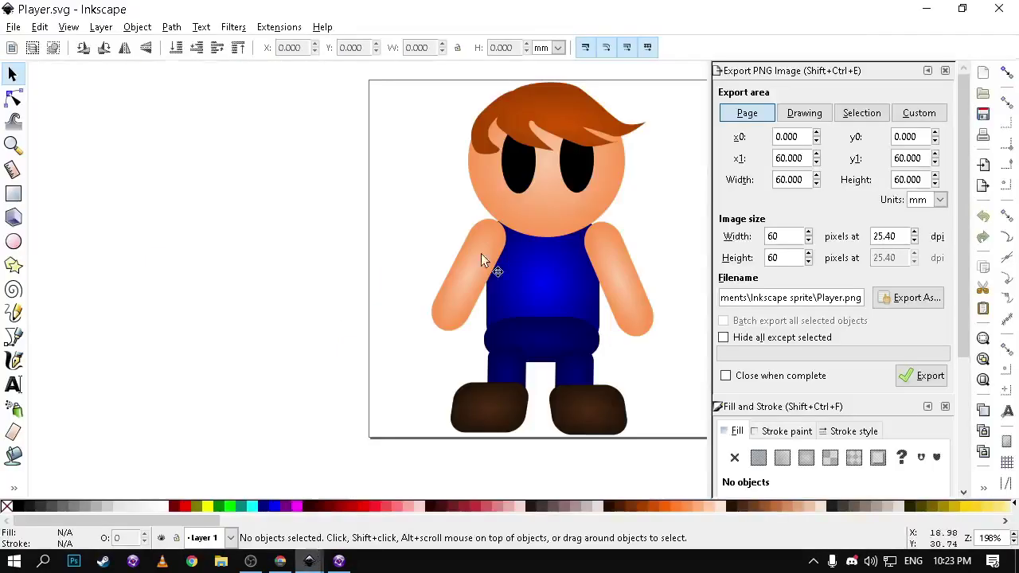
mouse_move(309, 557)
click(293, 445)
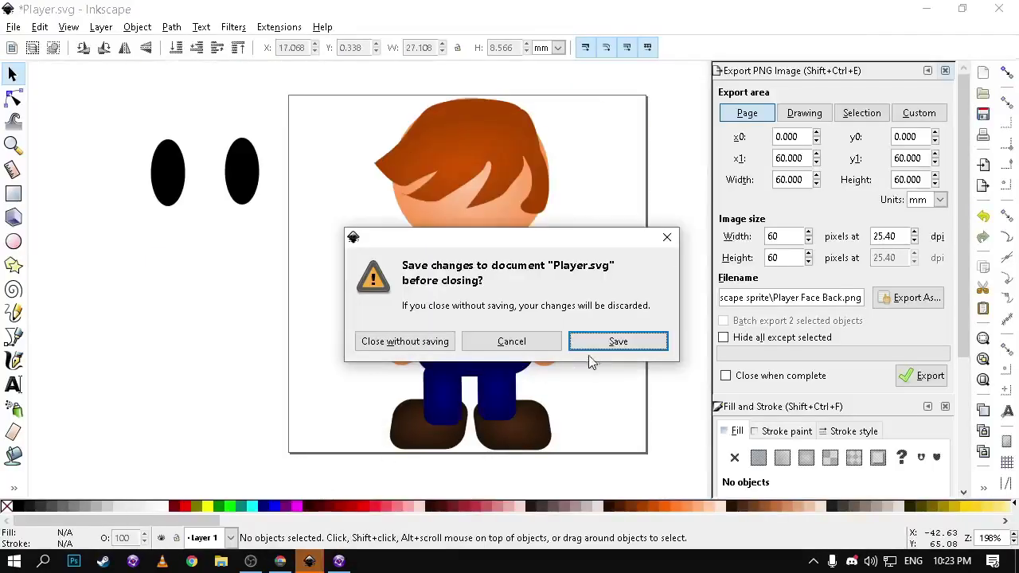
click(437, 350)
Shift both eyes toward the right side of the character's face.
click(559, 177)
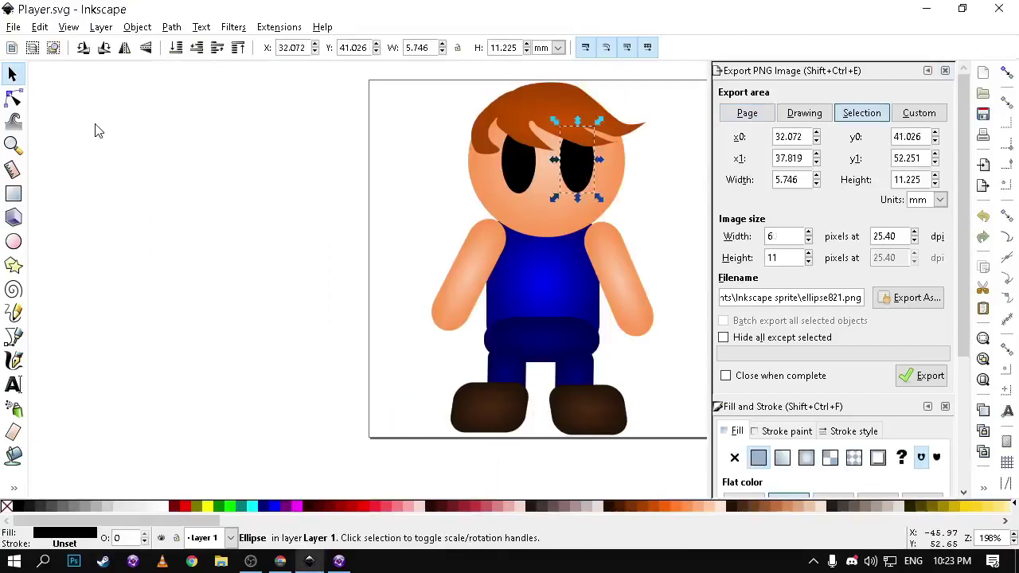
middle_drag(529, 257, 376, 269)
mouse_move(447, 201)
mouse_down()
mouse_move(482, 198)
mouse_move(427, 200)
mouse_move(445, 207)
mouse_move(488, 192)
mouse_move(447, 188)
mouse_up()
Rotate both of the character's legs outward into a walking stance.
click(395, 413)
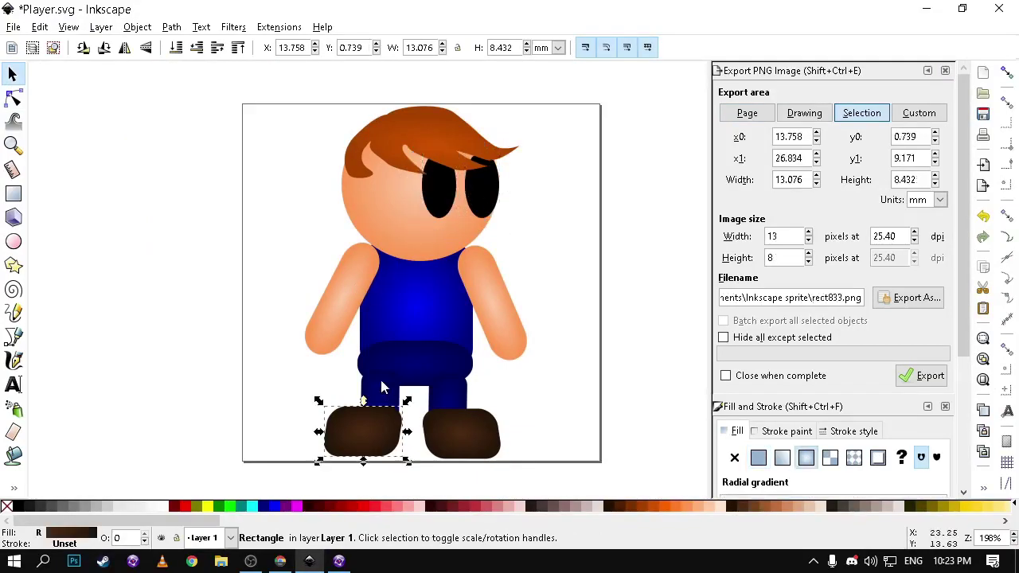
click(380, 385)
click(380, 388)
drag(404, 437, 365, 459)
click(460, 386)
click(459, 386)
drag(472, 440, 520, 427)
Tilt both shoes outward and place them at the ends of the spread legs.
click(452, 443)
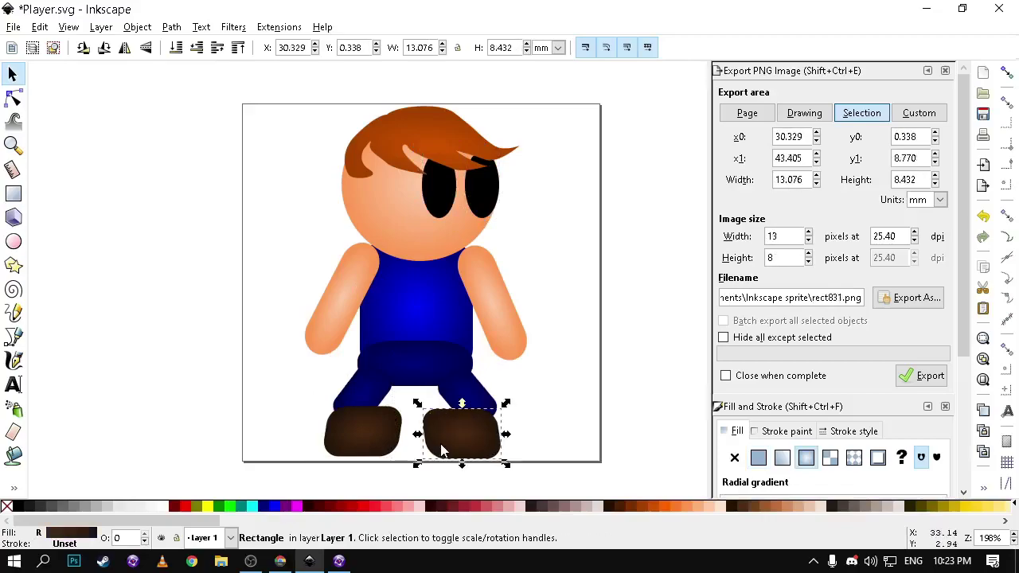
drag(452, 444, 524, 410)
click(502, 430)
key(Escape)
drag(372, 423, 346, 394)
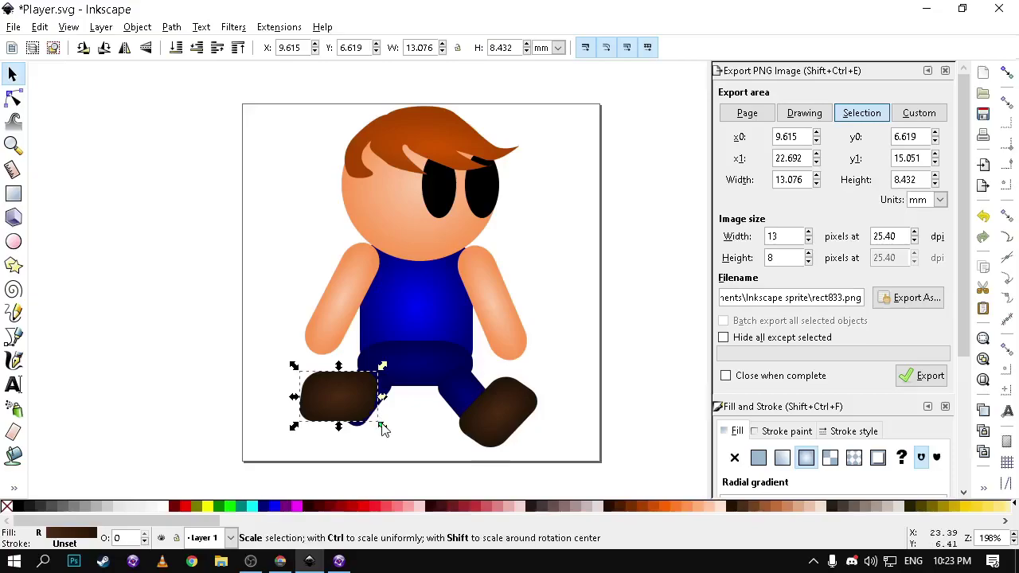
click(373, 413)
drag(385, 428, 327, 453)
drag(325, 400, 347, 427)
click(531, 309)
Export the whole drawing as Player Walk Left.png in the Inkscape sprite folder.
scroll(533, 316, down, 1)
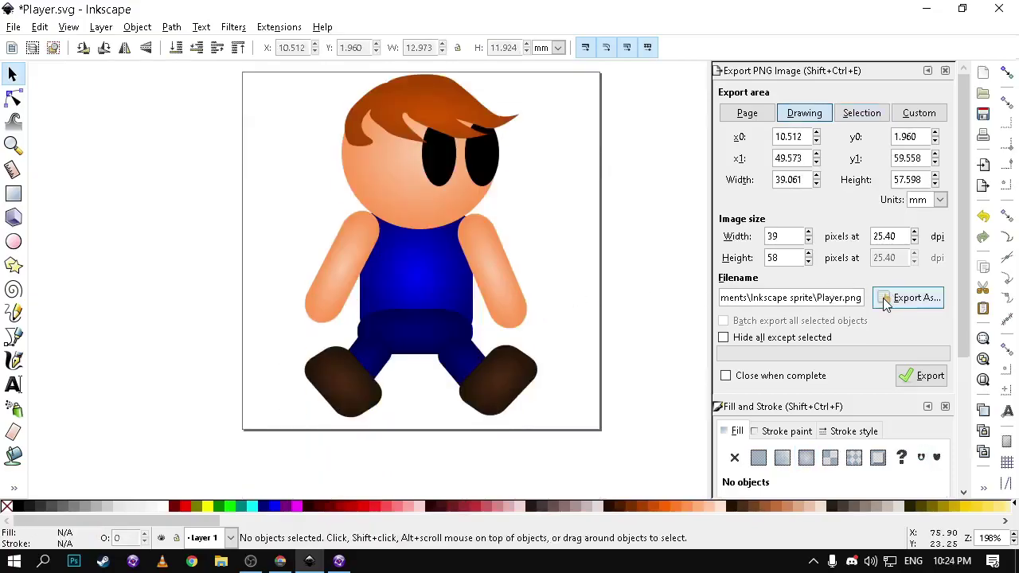
click(883, 297)
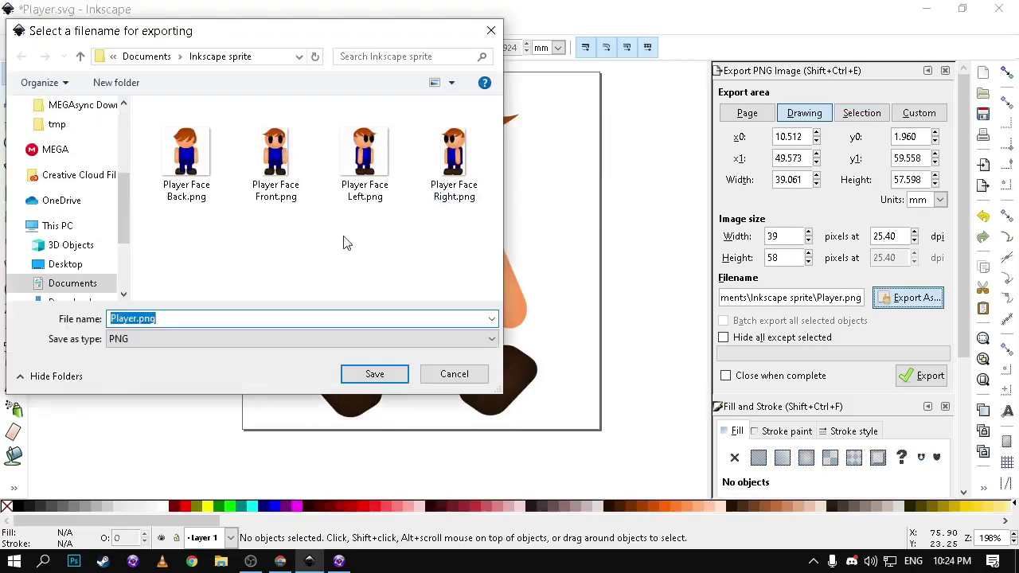
click(358, 179)
click(167, 318)
click(143, 318)
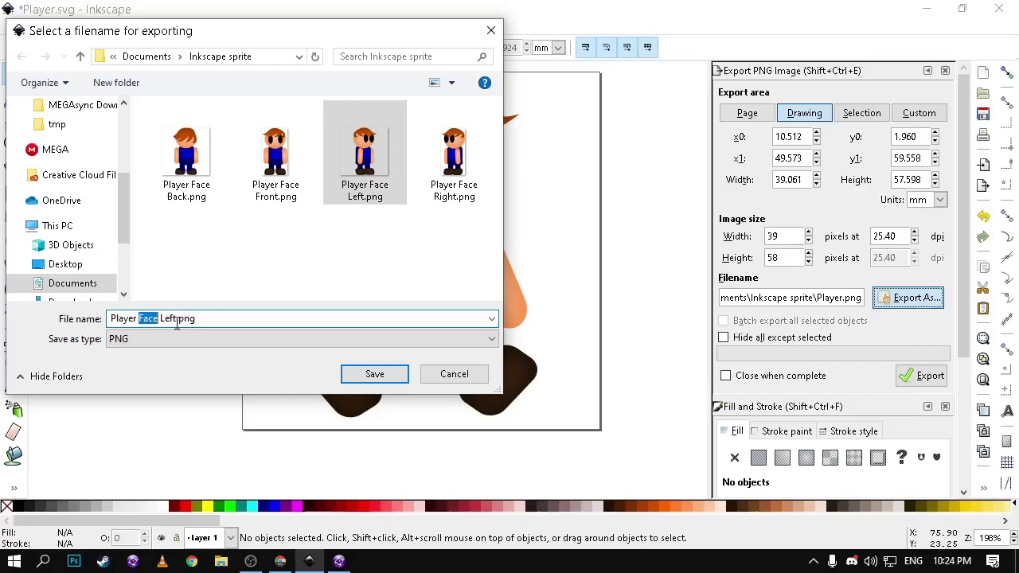
text(Walk)
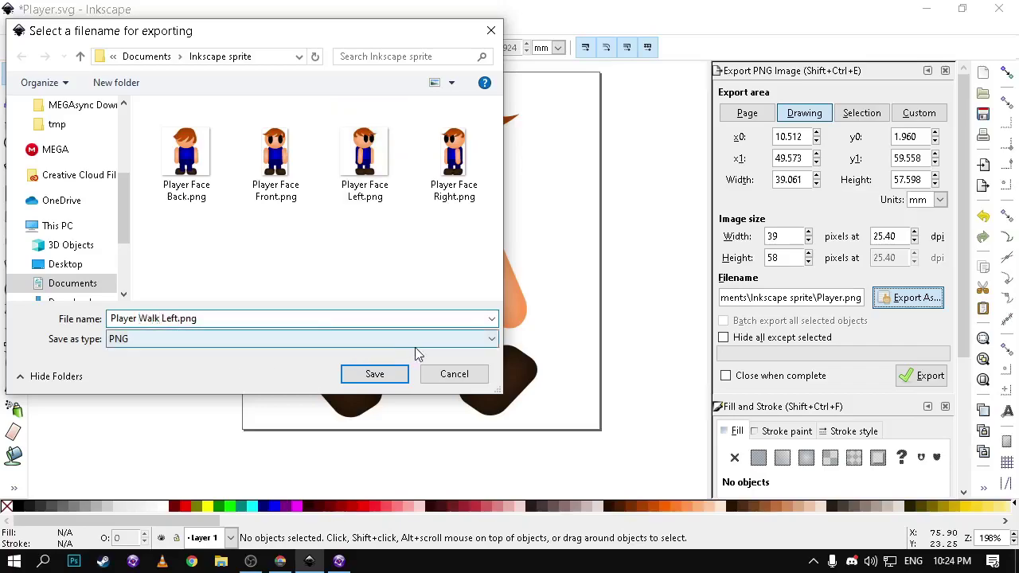
click(369, 372)
Select all parts of the character and flip them horizontally.
drag(218, 451, 716, 12)
scroll(350, 280, down, 8)
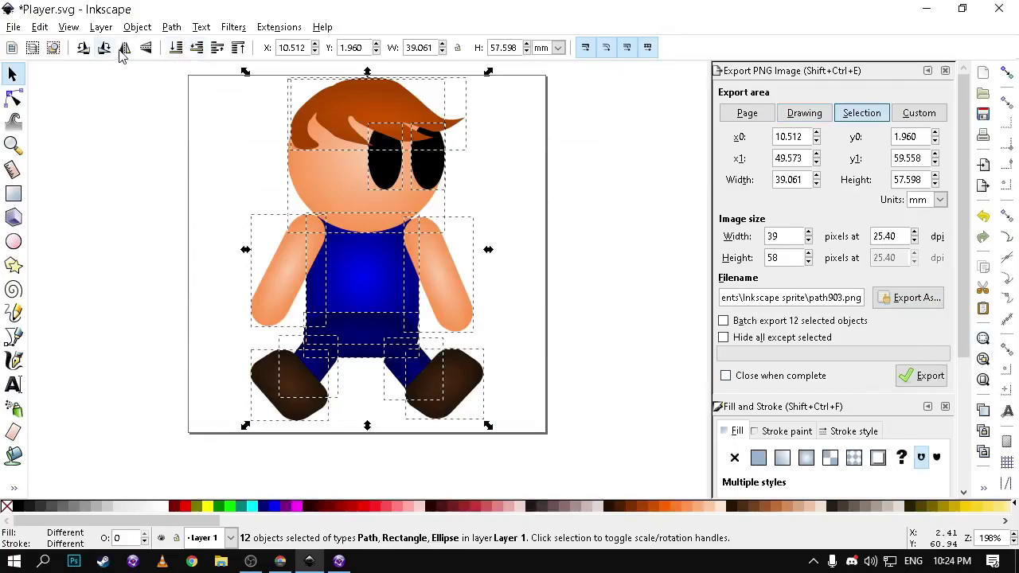
click(124, 49)
Export the flipped character as Player Walk Right.png in the Inkscape sprite folder and clear the selection.
click(931, 296)
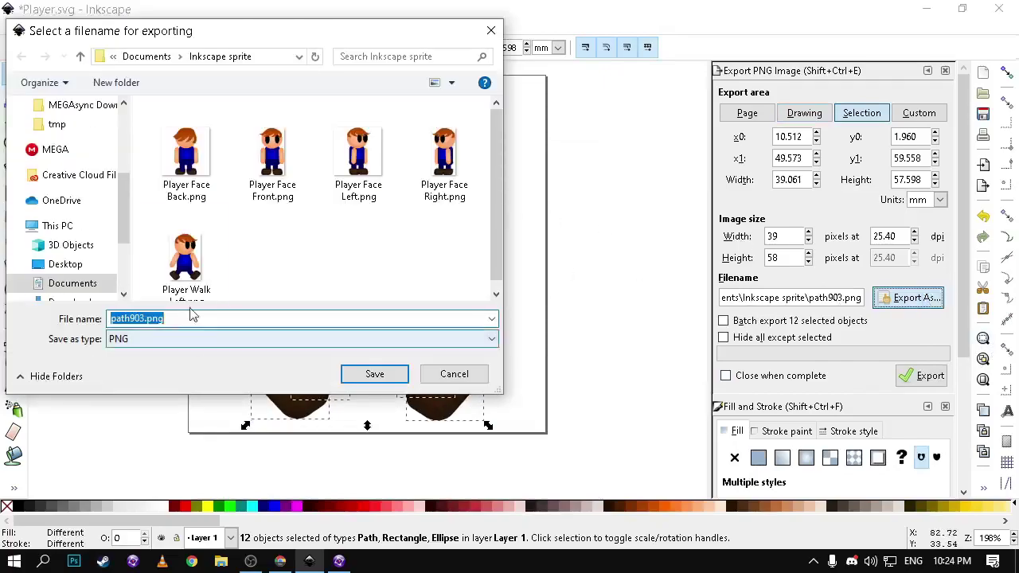
click(445, 155)
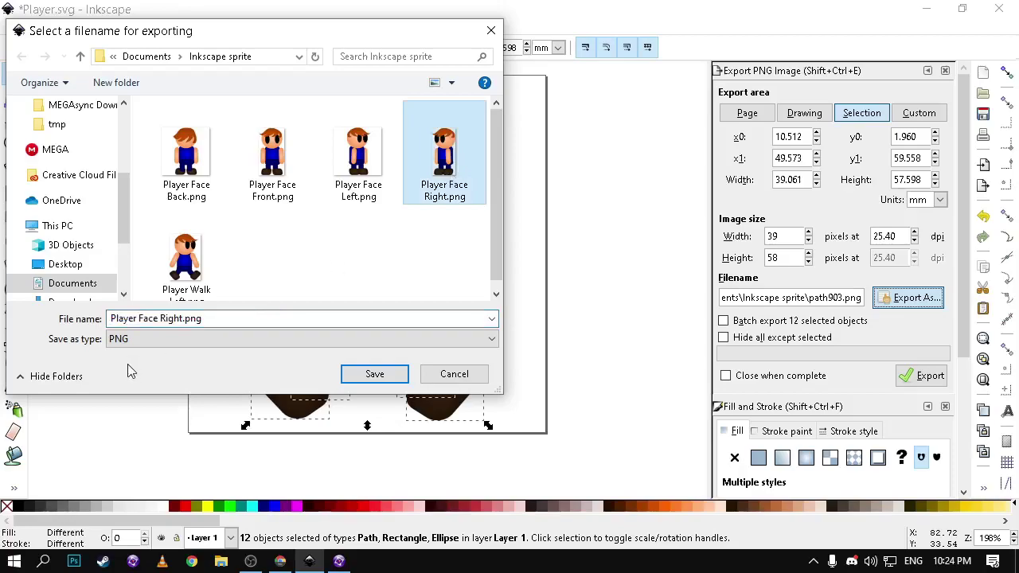
click(161, 319)
click(162, 319)
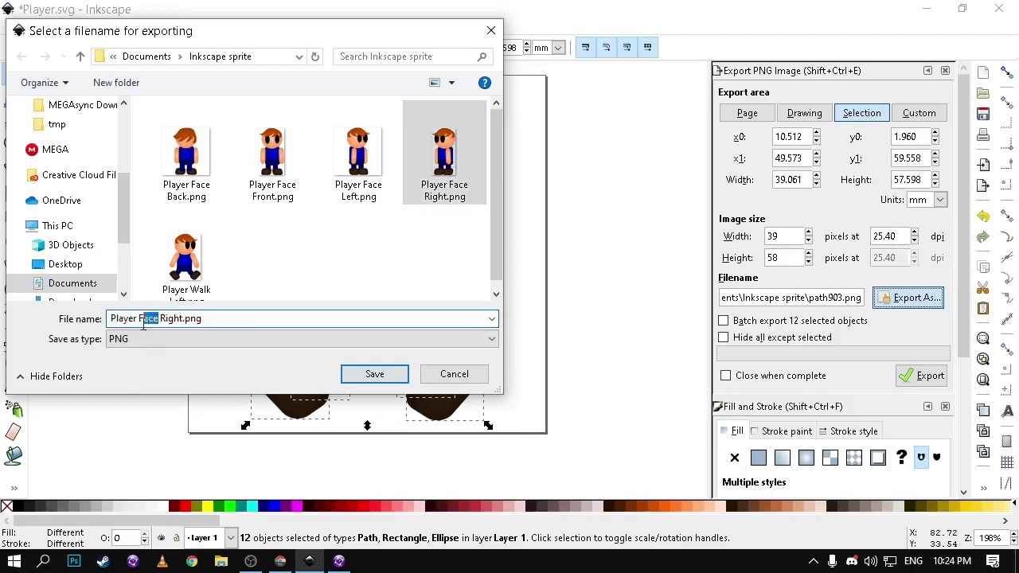
text(Wal)
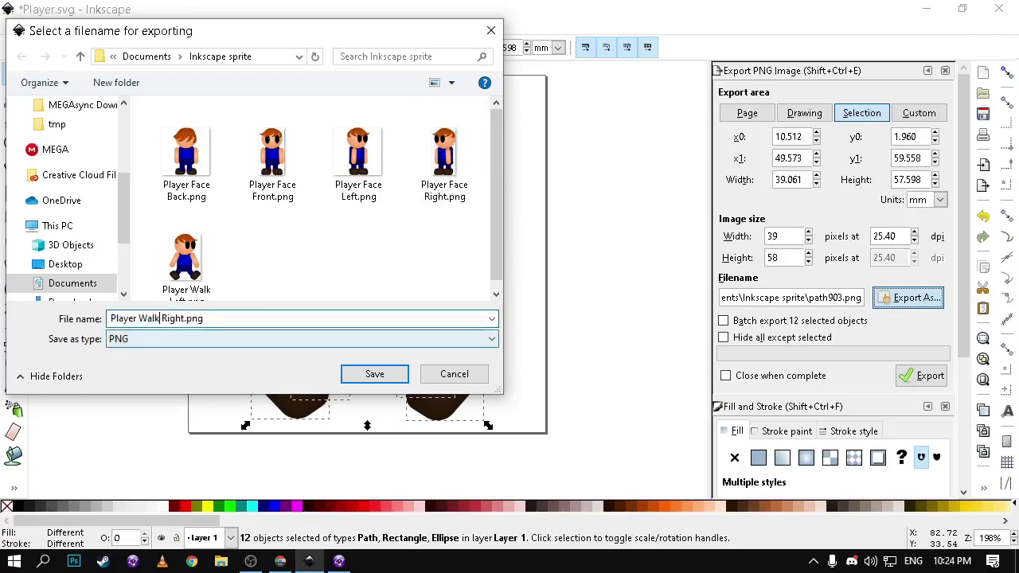
text(k)
key(Return)
click(923, 376)
click(555, 275)
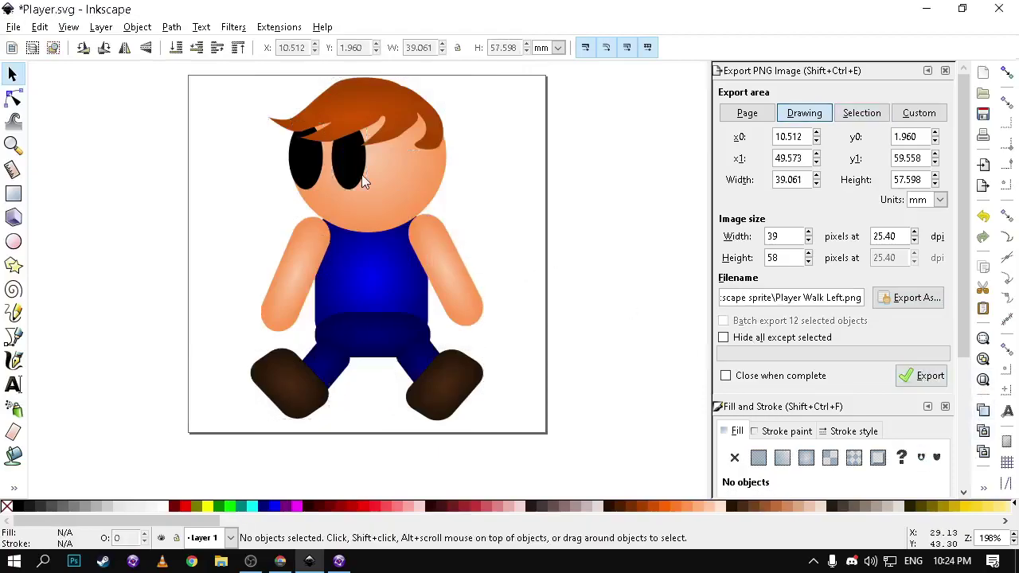
Try removing both eyes from the character's face, and undo the deletions.
click(334, 157)
middle_drag(317, 185, 350, 195)
key(Delete)
click(348, 196)
key(Delete)
click(339, 265)
click(473, 276)
click(334, 389)
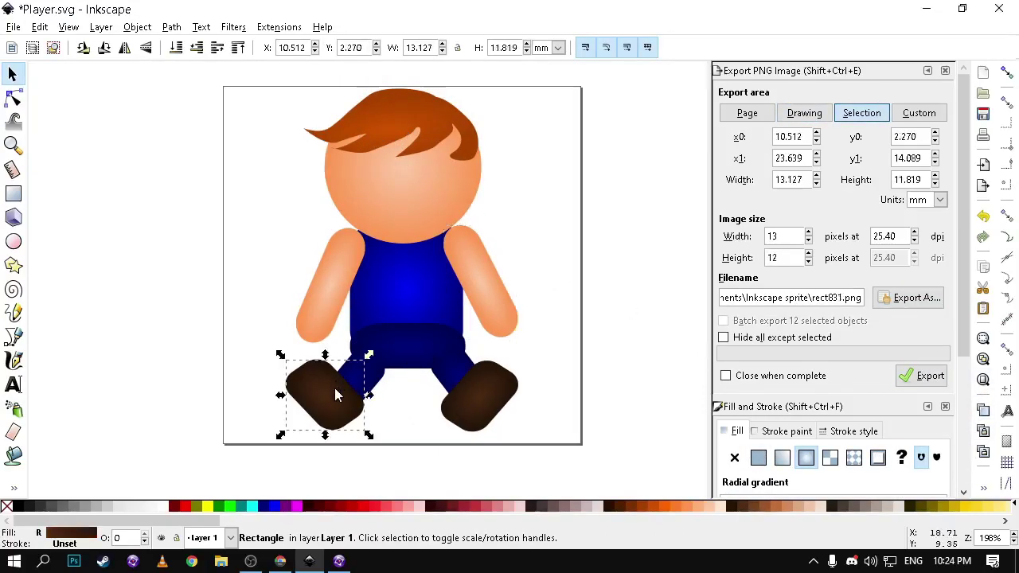
click(611, 187)
key(ctrl+z)
key(ctrl+z)
Move both eyes to the middle of the face so the character looks forward.
drag(383, 178, 412, 197)
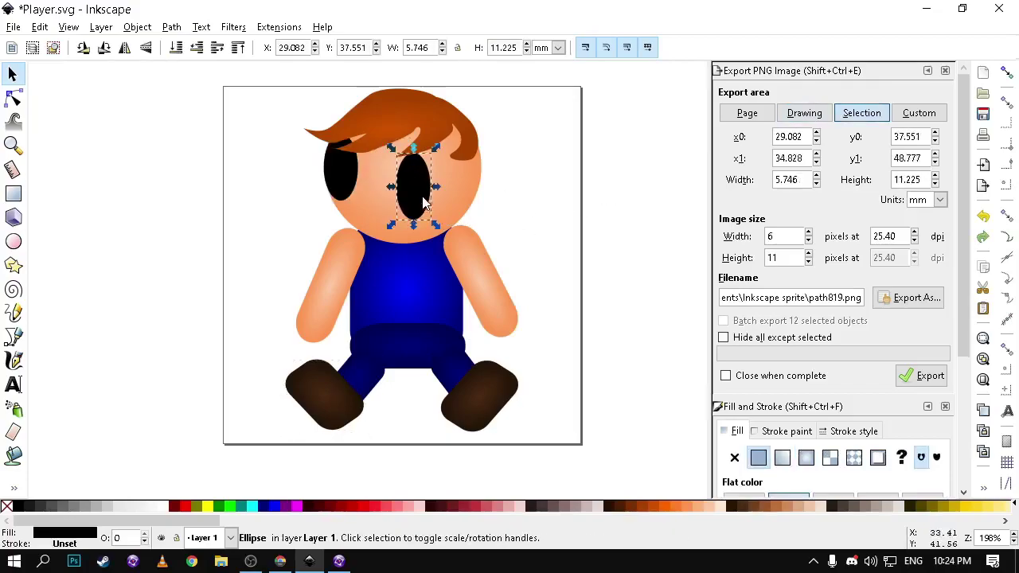
drag(345, 181, 437, 192)
Rotate the character's left-hand leg and shoe inward, turn the shoe upright and move it slightly to form a raised foot.
click(368, 279)
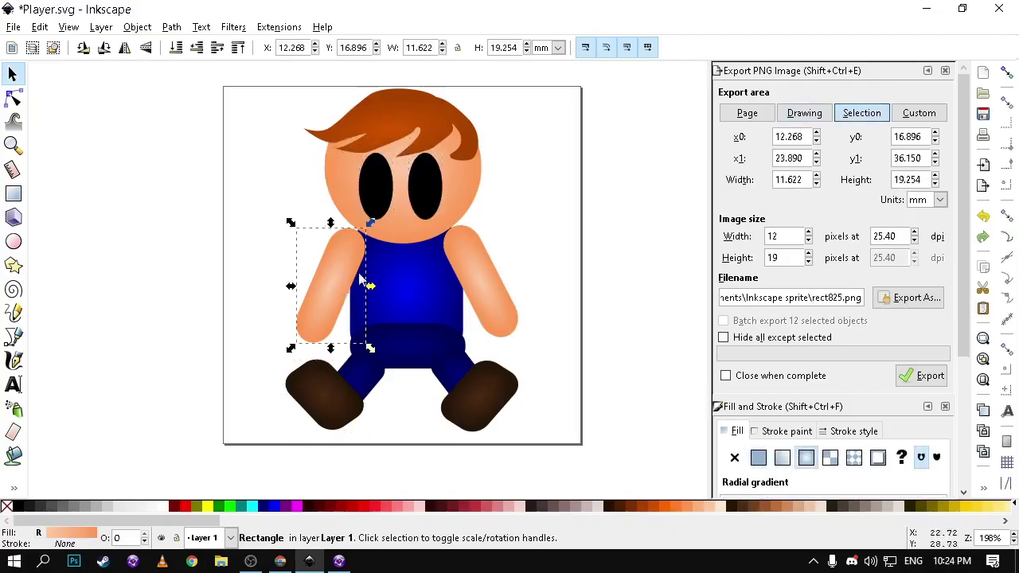
click(483, 279)
click(347, 383)
click(358, 378)
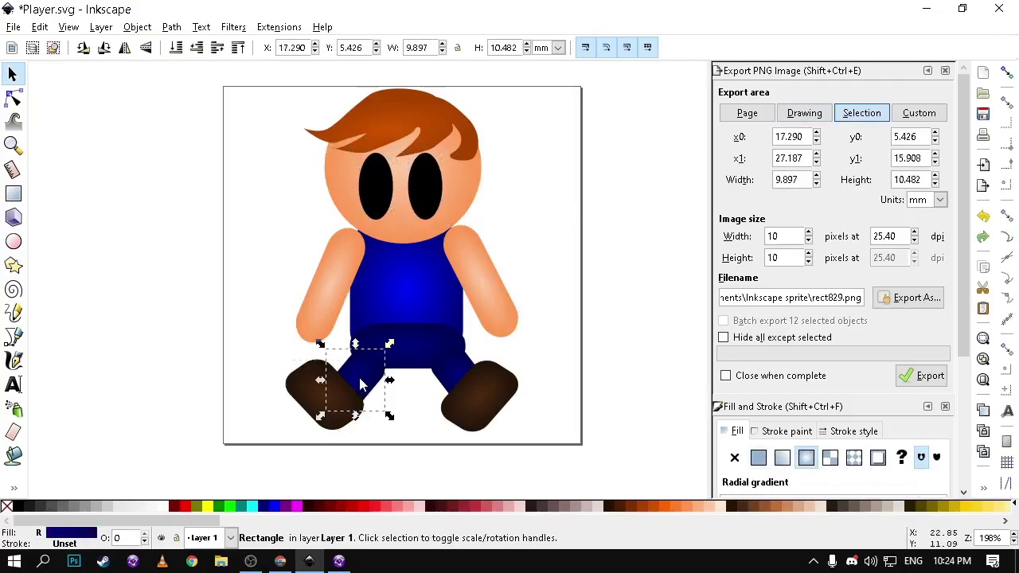
shift+click(306, 400)
click(313, 402)
drag(390, 434, 374, 402)
click(338, 380)
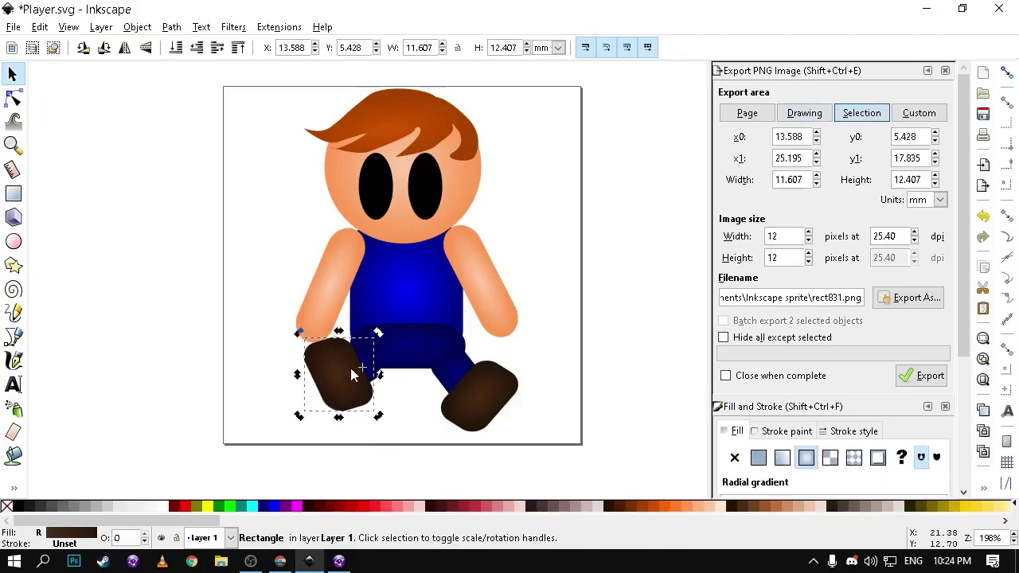
click(385, 418)
drag(387, 416, 352, 432)
drag(330, 377, 331, 382)
Rotate the other leg together with its shoe inward so the leg points straight down, and clear the selection.
click(467, 386)
click(456, 364)
shift+click(476, 391)
click(480, 404)
drag(523, 436, 457, 456)
click(512, 364)
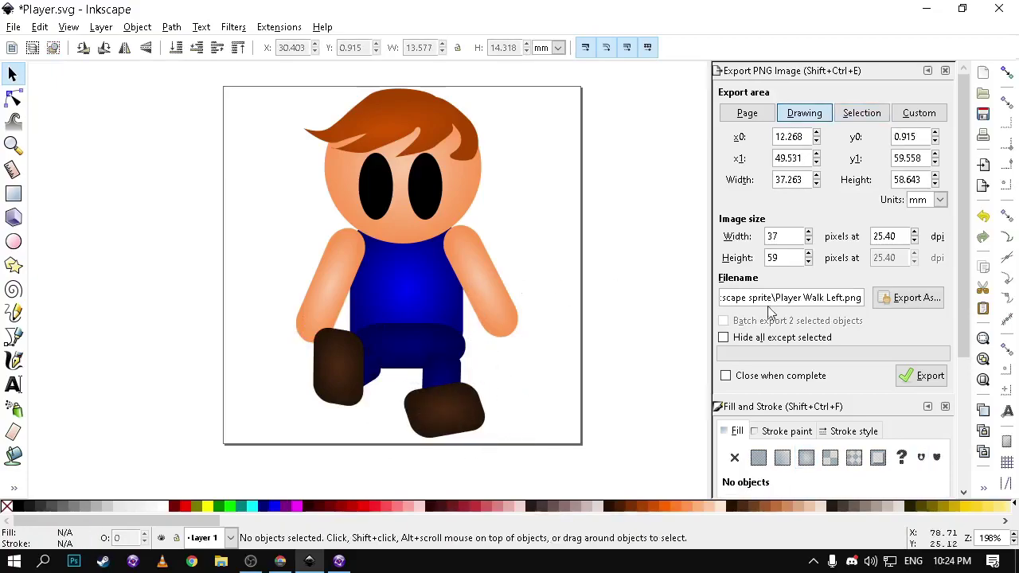
Export the drawing as Player Walk Front 1.png in the Inkscape sprite folder.
click(903, 302)
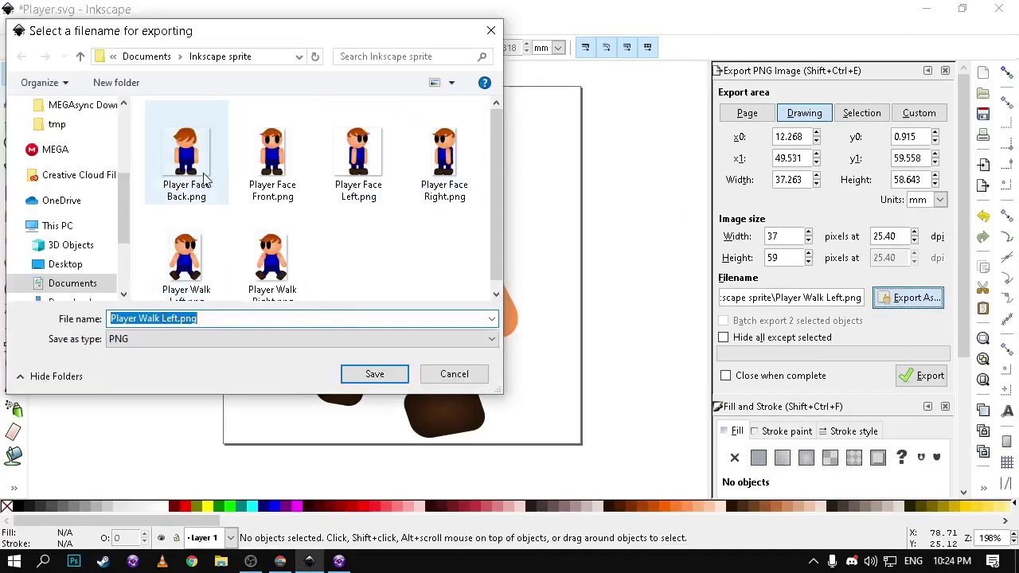
click(272, 159)
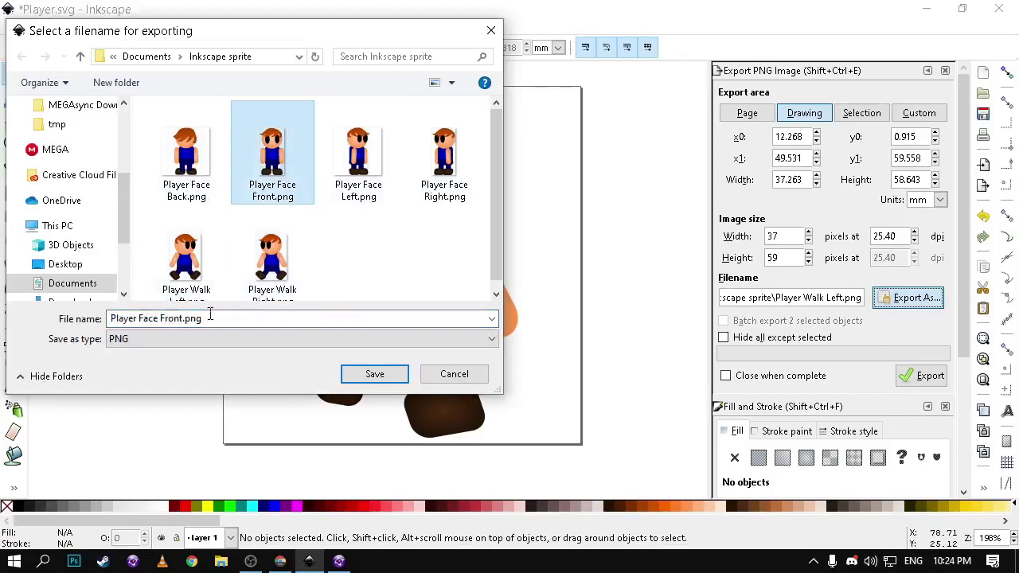
drag(140, 319, 150, 320)
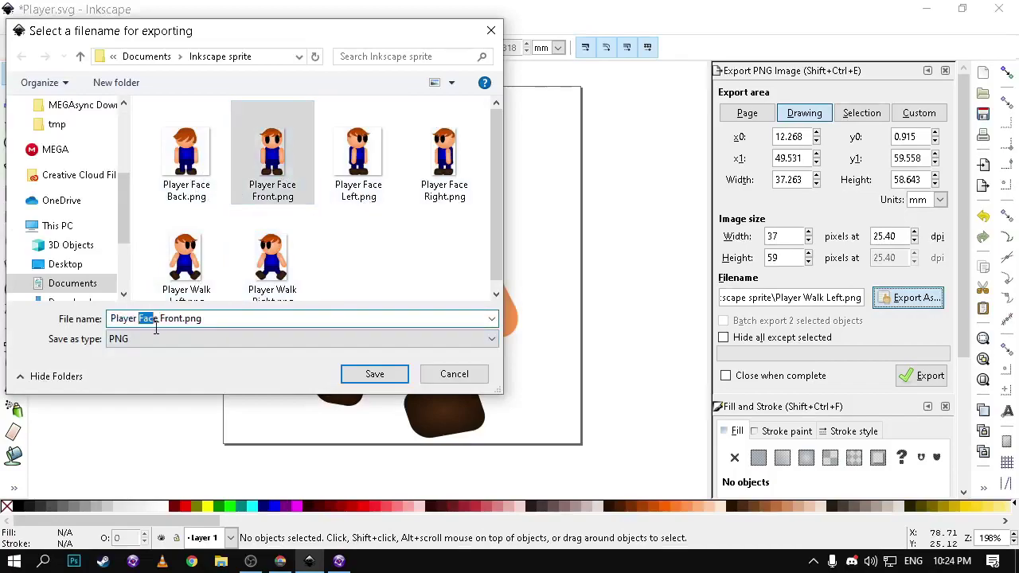
text(Walk)
click(184, 319)
text(1)
click(372, 373)
click(926, 375)
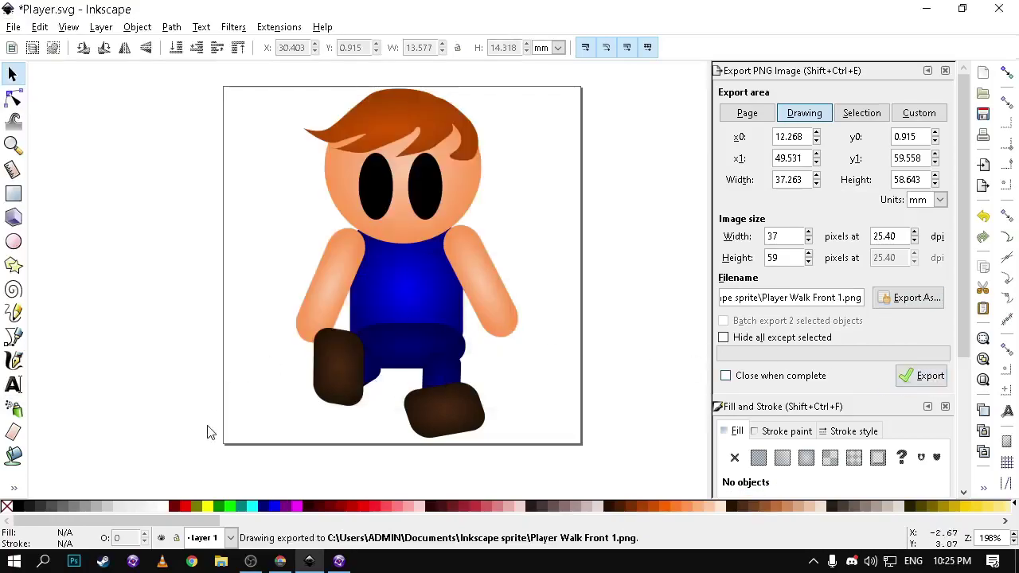
Flip the whole front-facing character horizontally and clear the selection.
drag(257, 455, 623, 52)
scroll(338, 306, down, 3)
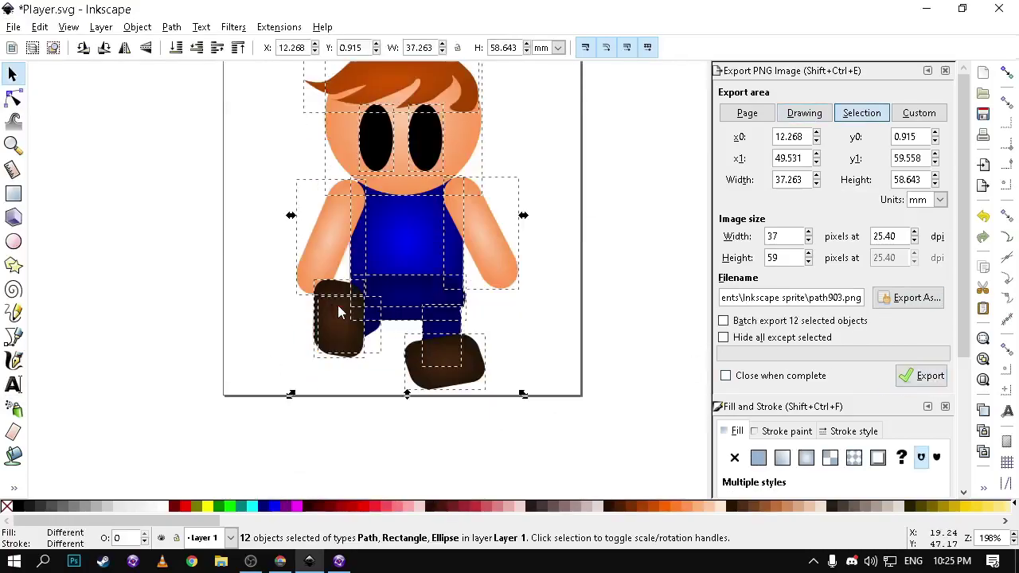
click(125, 48)
click(698, 269)
Export the flipped front pose as Player Walk Front 2.png in the Inkscape sprite folder.
click(910, 297)
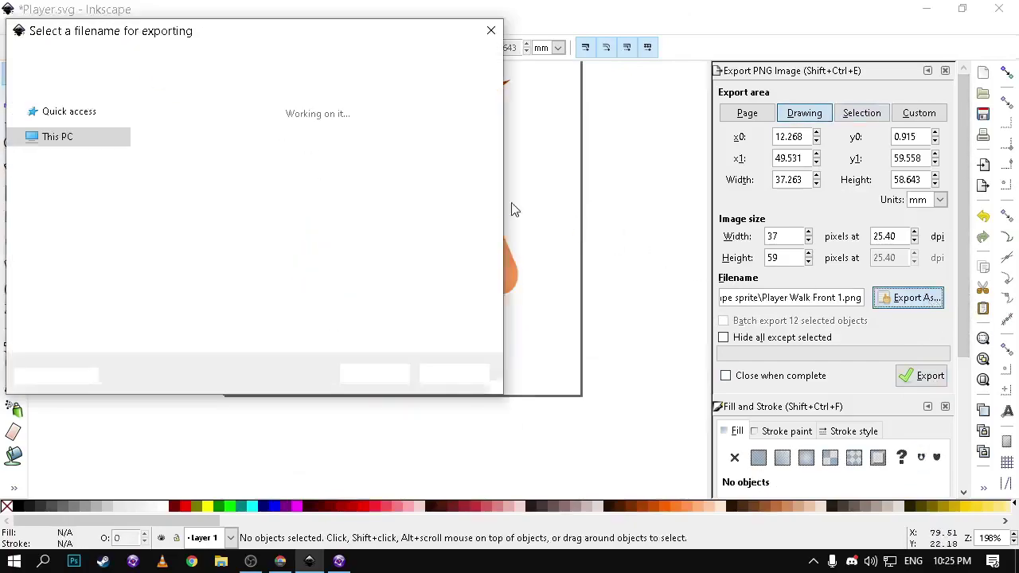
click(188, 318)
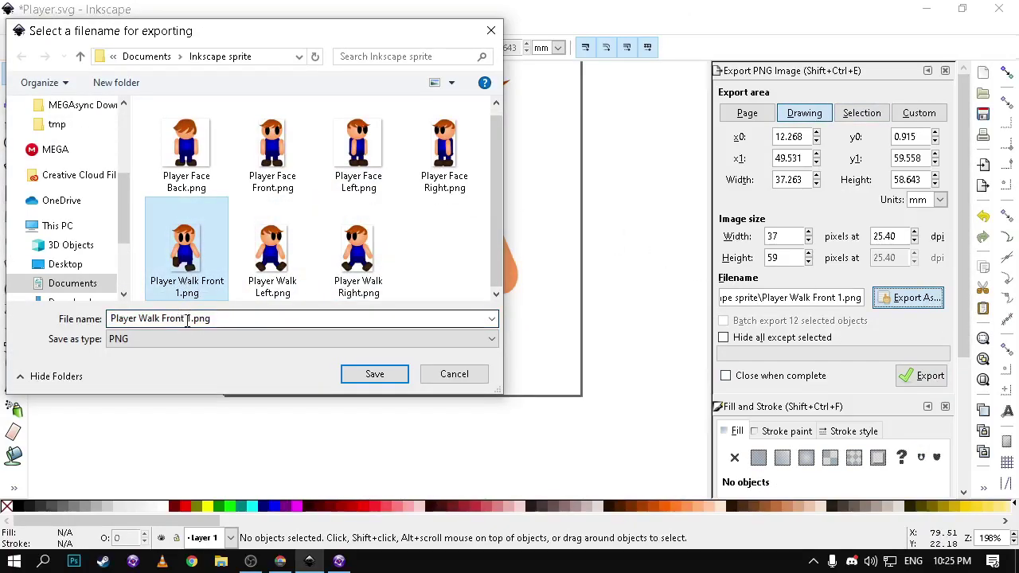
double_click(188, 318)
text(2)
key(Return)
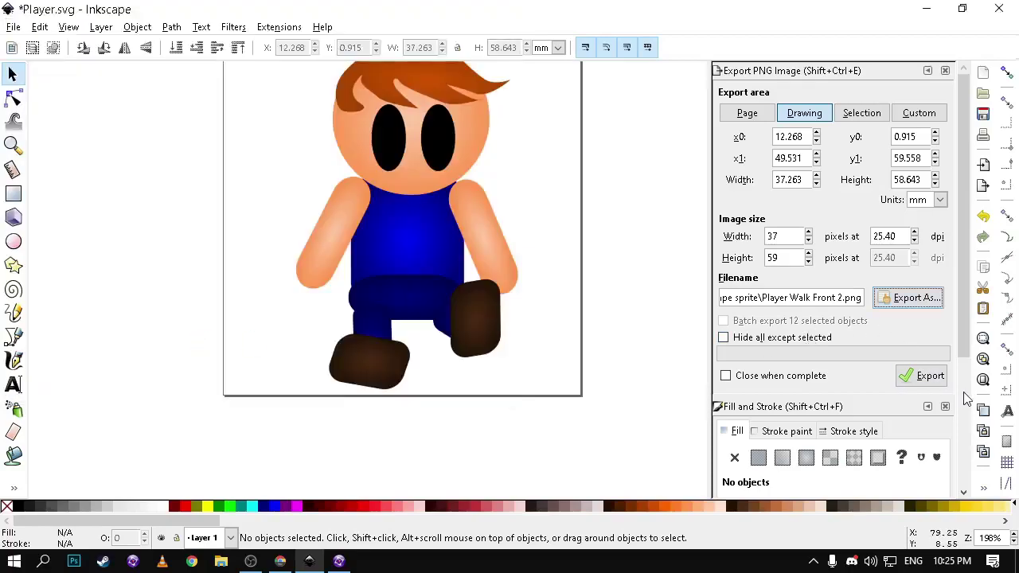
click(924, 375)
Delete both eyes from the character's face.
scroll(557, 277, up, 2)
click(395, 189)
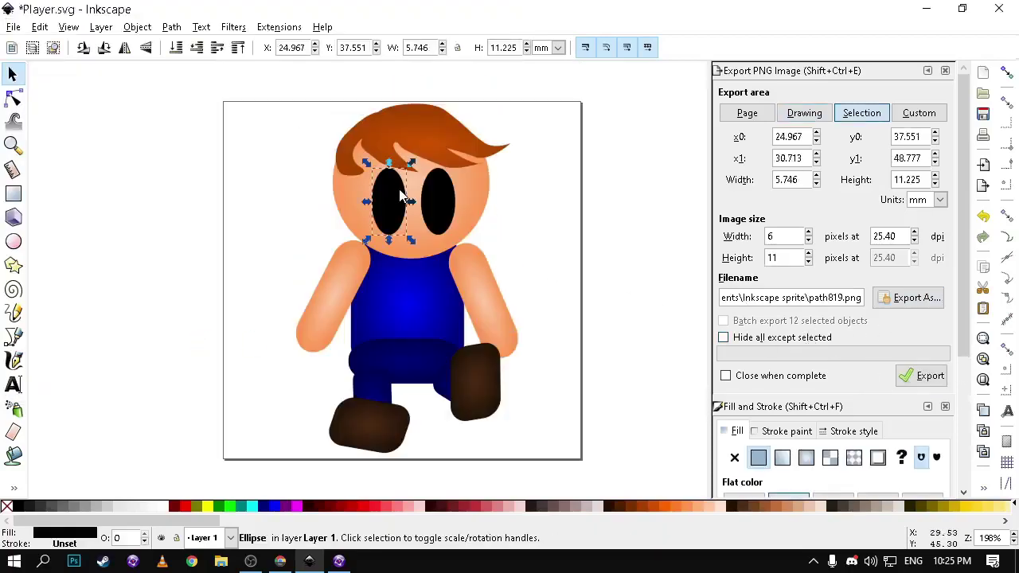
click(423, 202)
key(Delete)
click(391, 205)
key(Delete)
Stretch the hair downward over the head for the back view and clear the selection.
click(403, 144)
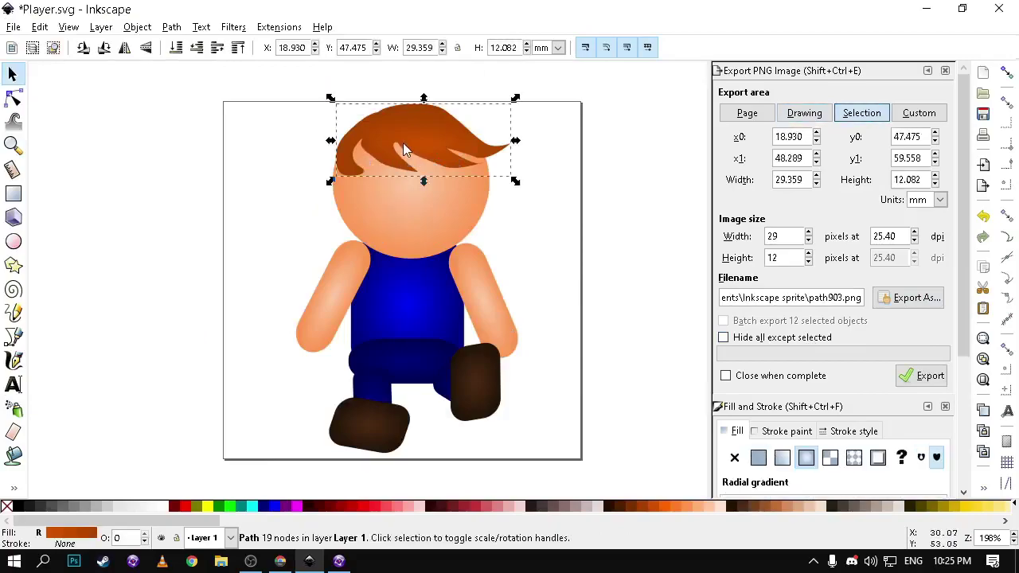
click(402, 143)
drag(423, 182, 425, 205)
click(543, 198)
Select both arms, legs and shoes and lower them in the stacking order so the arms sit behind the torso.
click(478, 289)
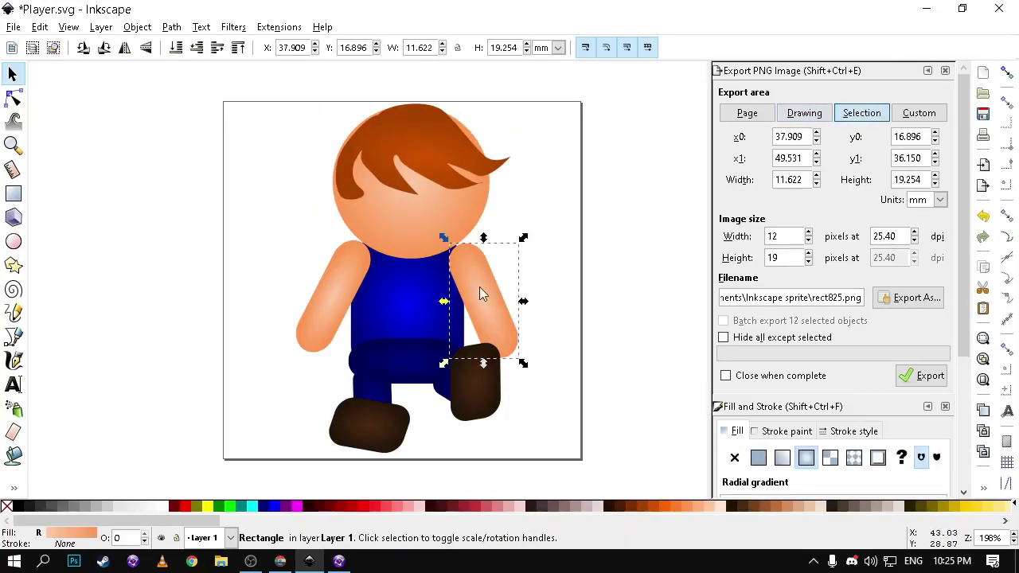
shift+click(334, 283)
shift+click(462, 386)
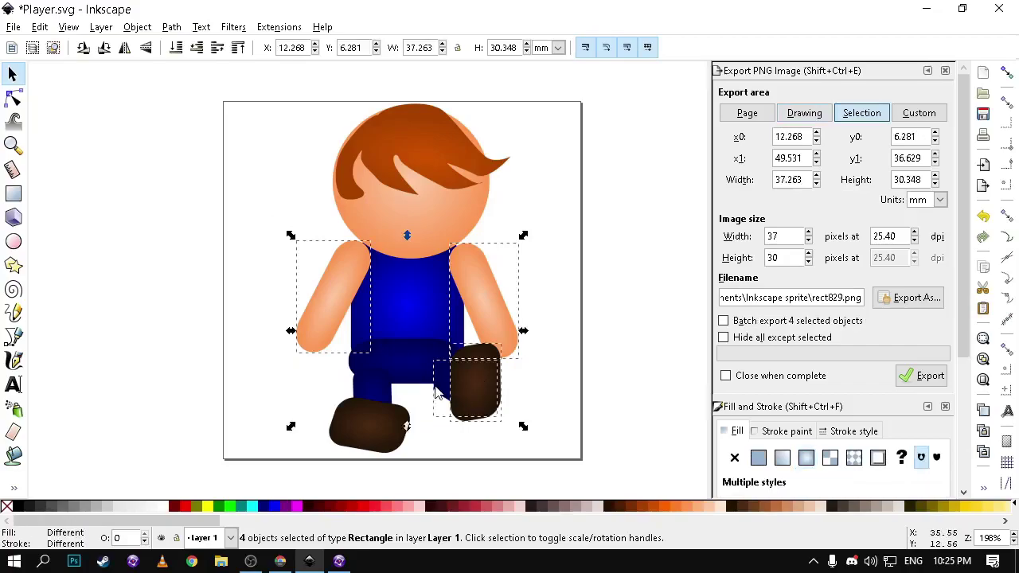
shift+click(350, 406)
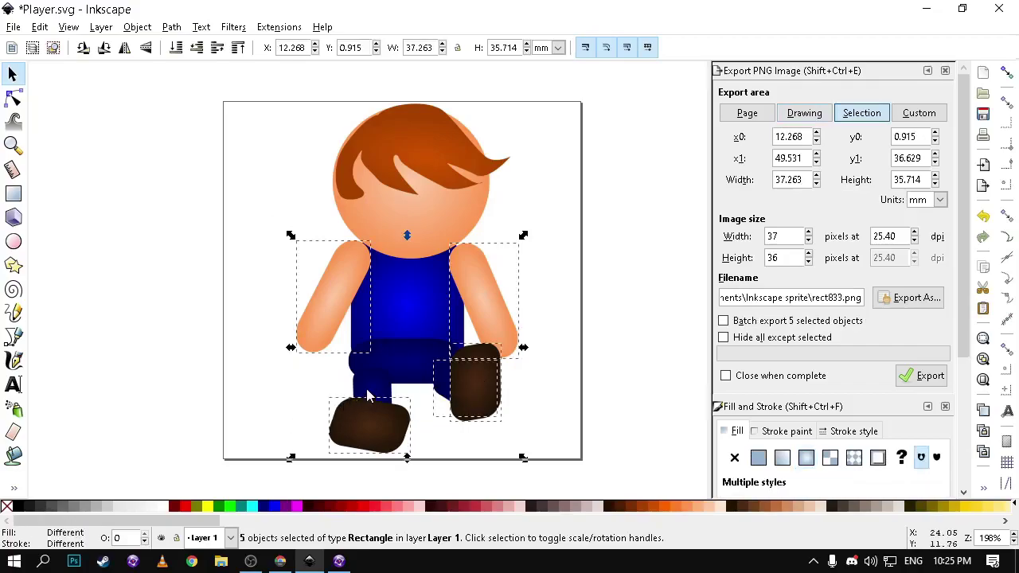
click(198, 48)
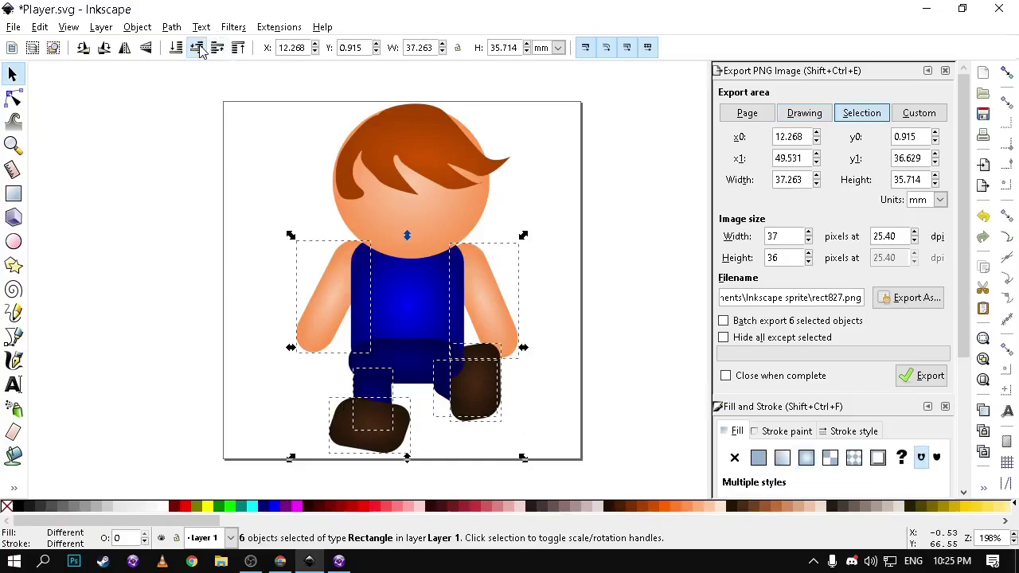
click(179, 197)
Send both shoes to the back behind the legs, and shift the raised shoe slightly down and outward.
click(480, 377)
shift+click(382, 429)
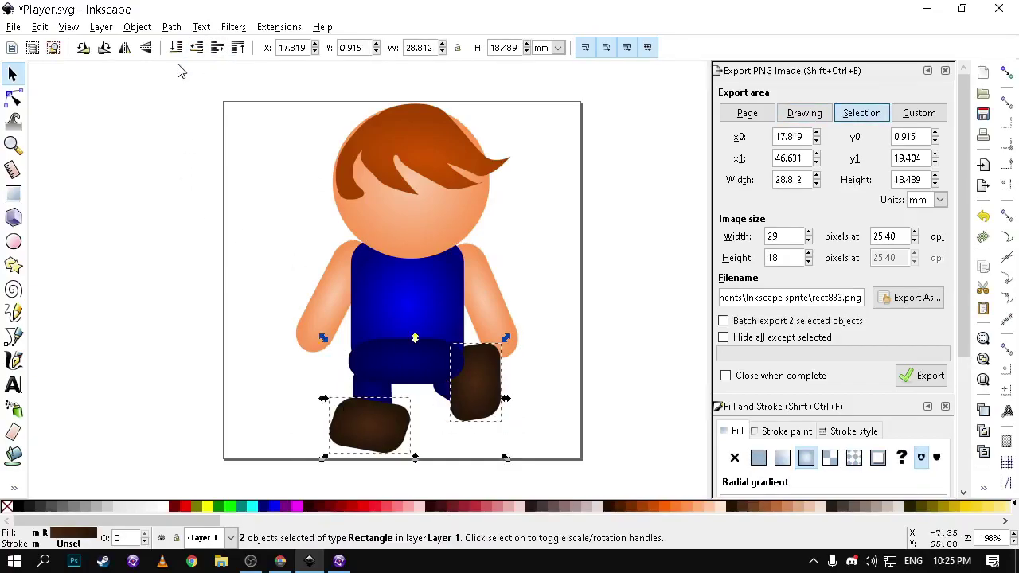
click(177, 49)
click(499, 355)
click(508, 375)
drag(497, 364, 508, 375)
click(390, 427)
click(407, 437)
click(532, 276)
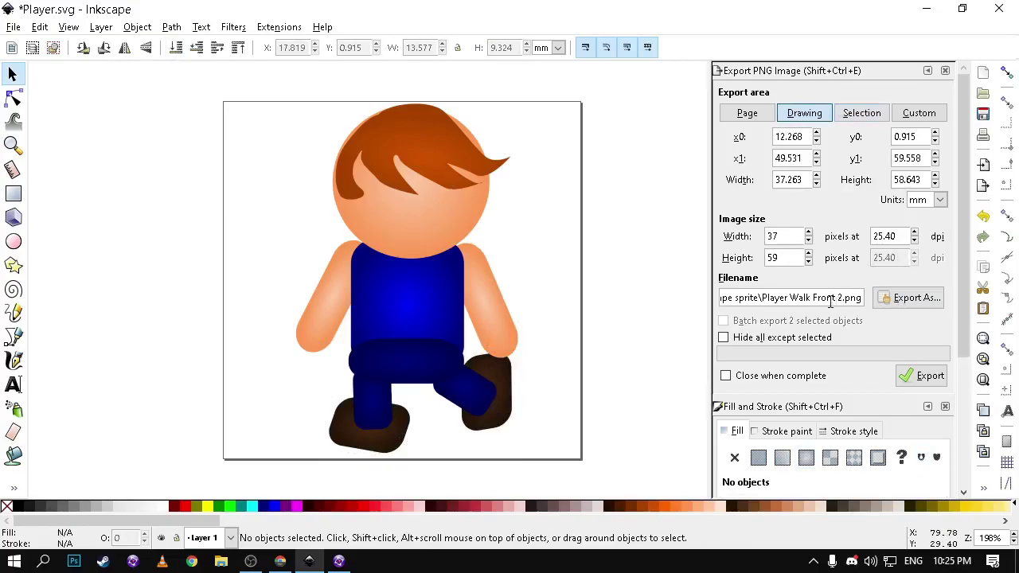
Export the back-view drawing as Player Walk Back 1.png in the Inkscape sprite folder.
click(907, 297)
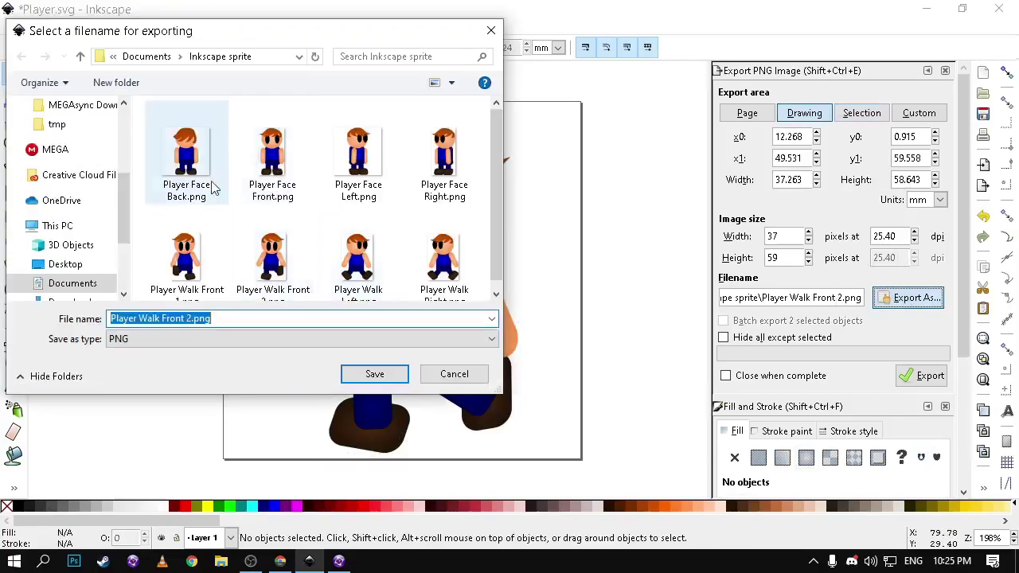
click(187, 159)
click(151, 318)
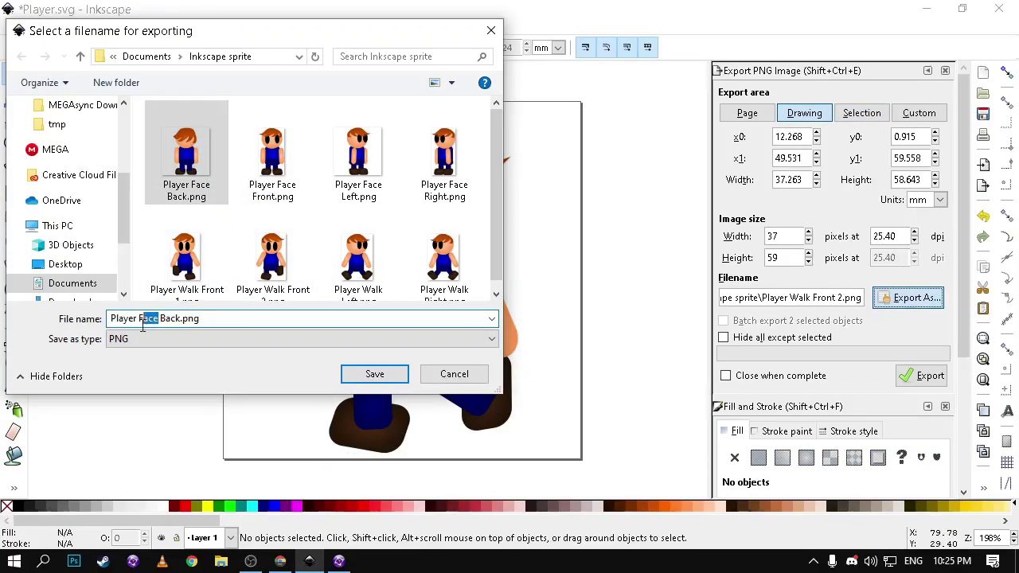
text(Walk)
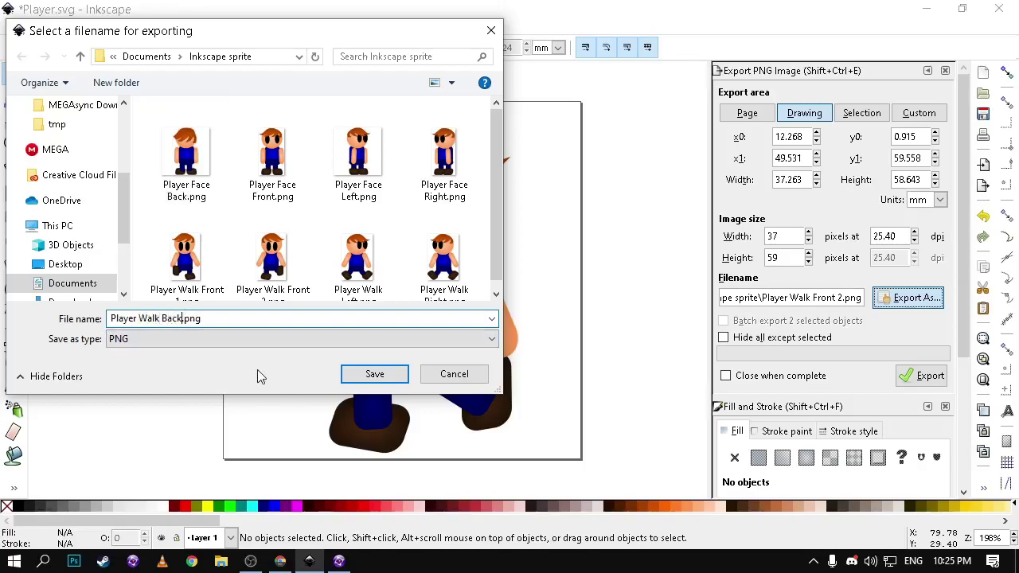
text( 1)
click(371, 374)
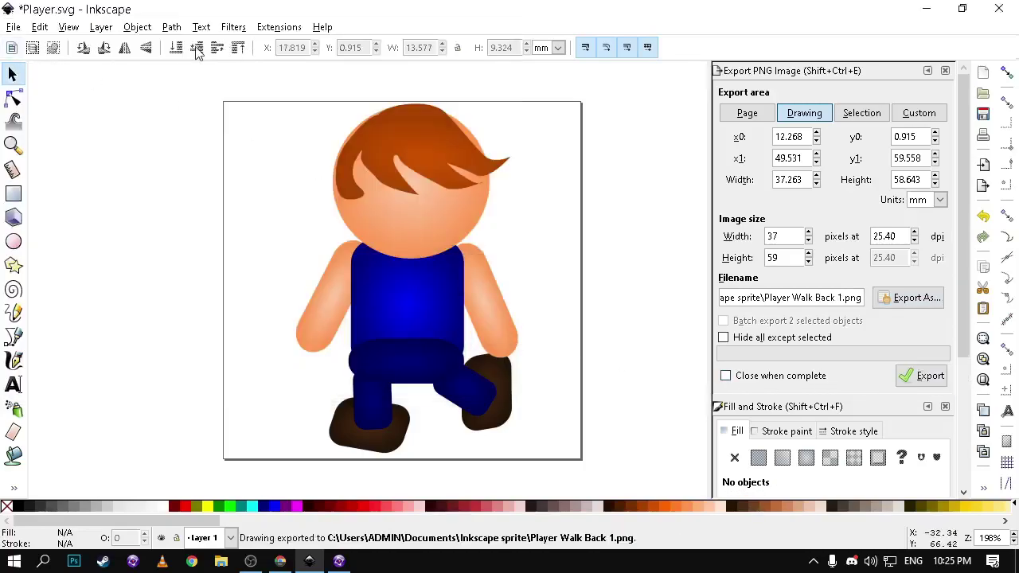
Select all parts of the back-view character, flip them horizontally and clear the selection.
key(ctrl+a)
mouse_move(551, 489)
middle_down()
mouse_move(382, 126)
mouse_move(262, 239)
mouse_move(634, 489)
mouse_move(566, 493)
middle_up()
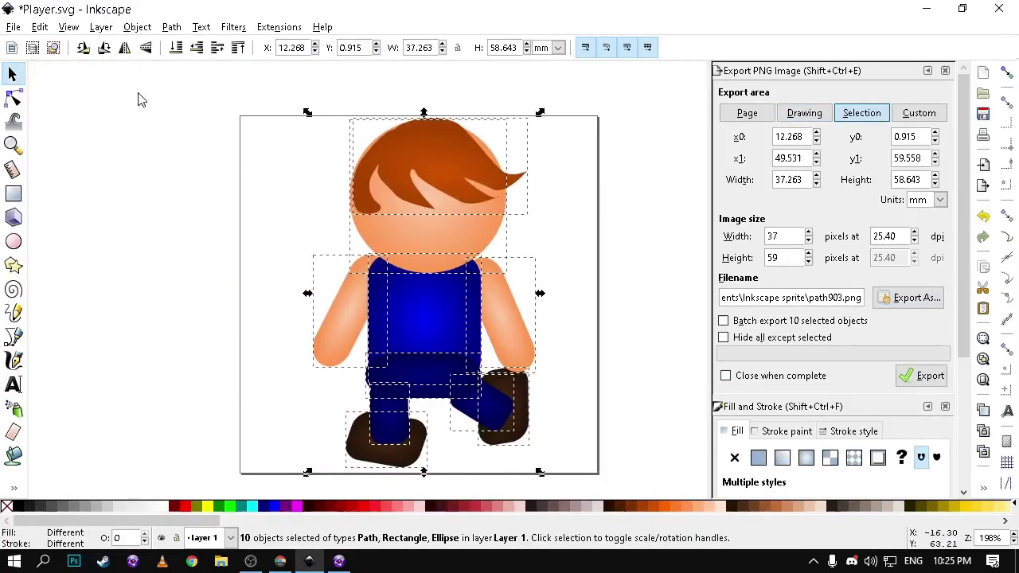
click(124, 47)
key(Escape)
Export the flipped back pose as Player Walk Back 2.png in the Inkscape sprite folder.
click(908, 296)
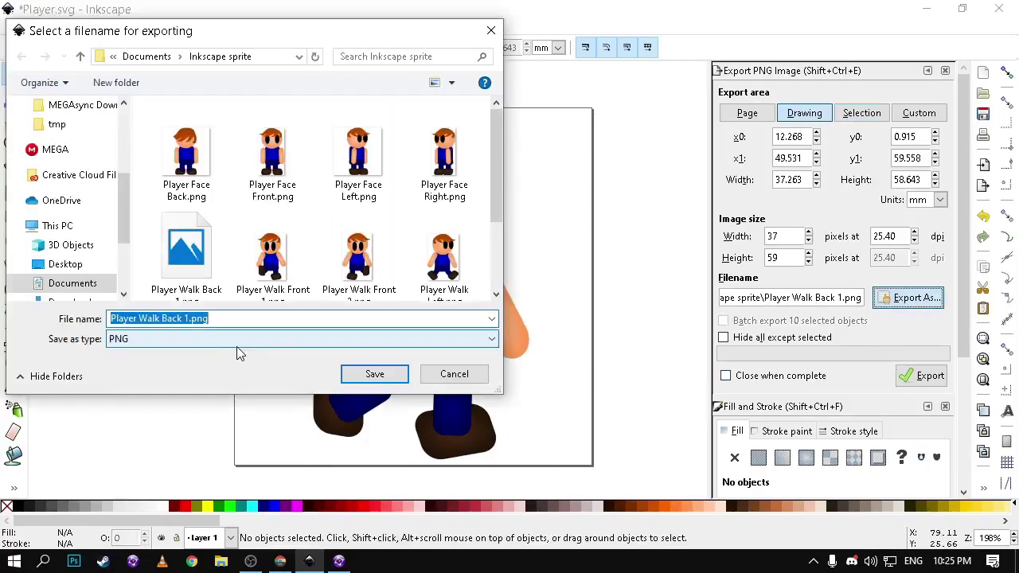
scroll(159, 183, down, 2)
click(183, 338)
click(182, 329)
click(186, 318)
text(2)
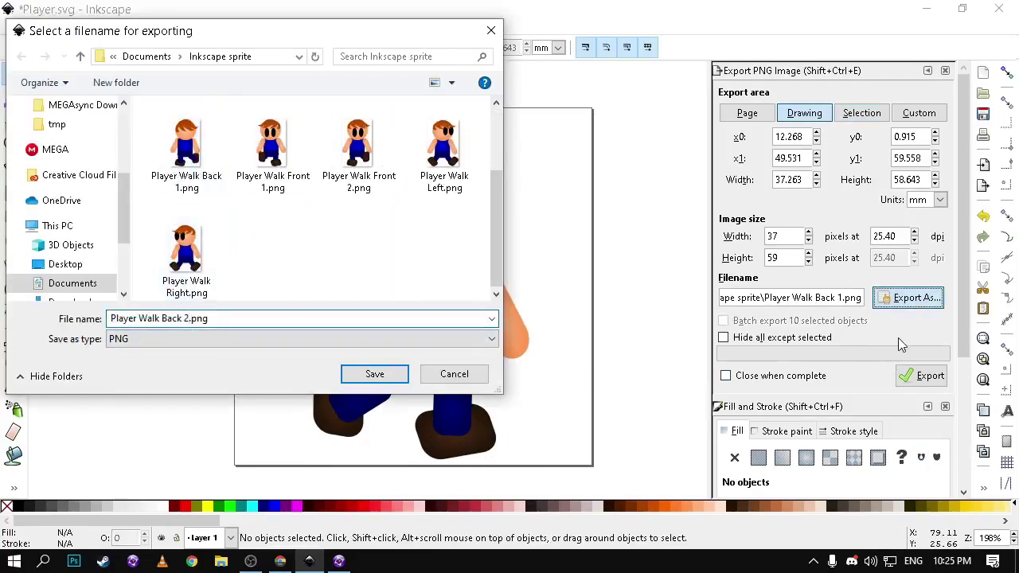
key(Return)
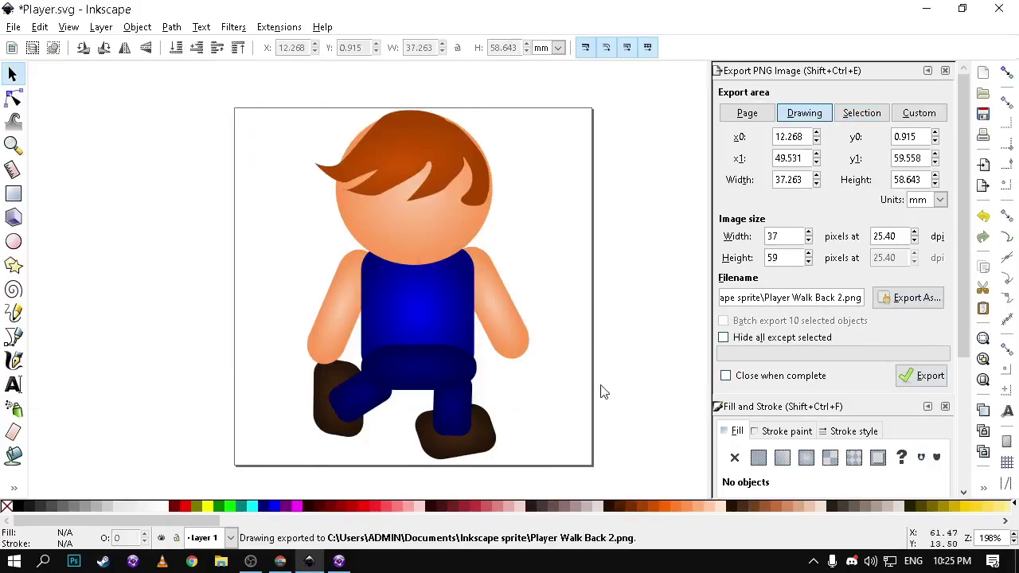
Switch to Clickteam Fusion and open the Active character object in the animation editor.
click(339, 561)
double_click(628, 152)
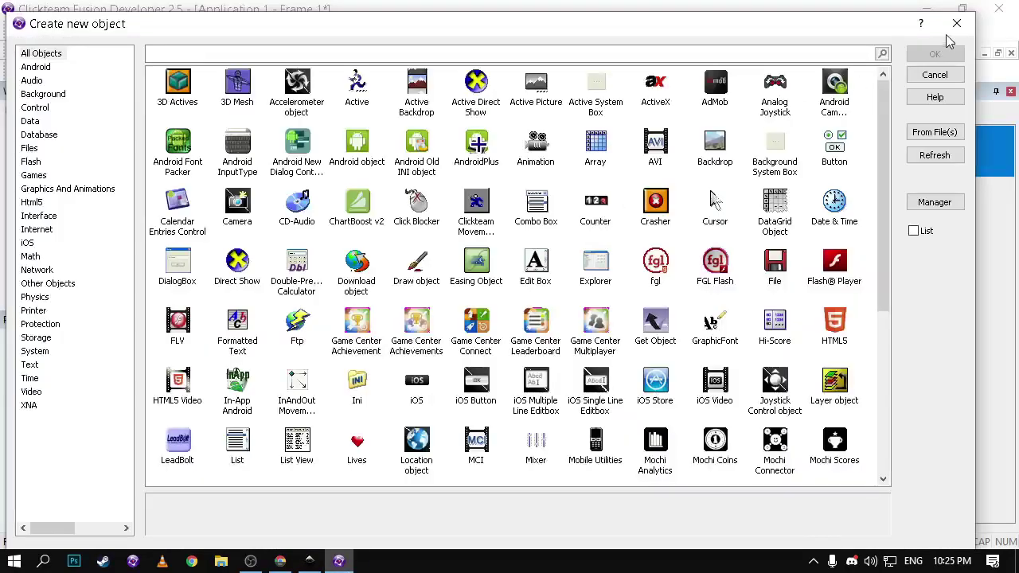
click(955, 24)
click(928, 214)
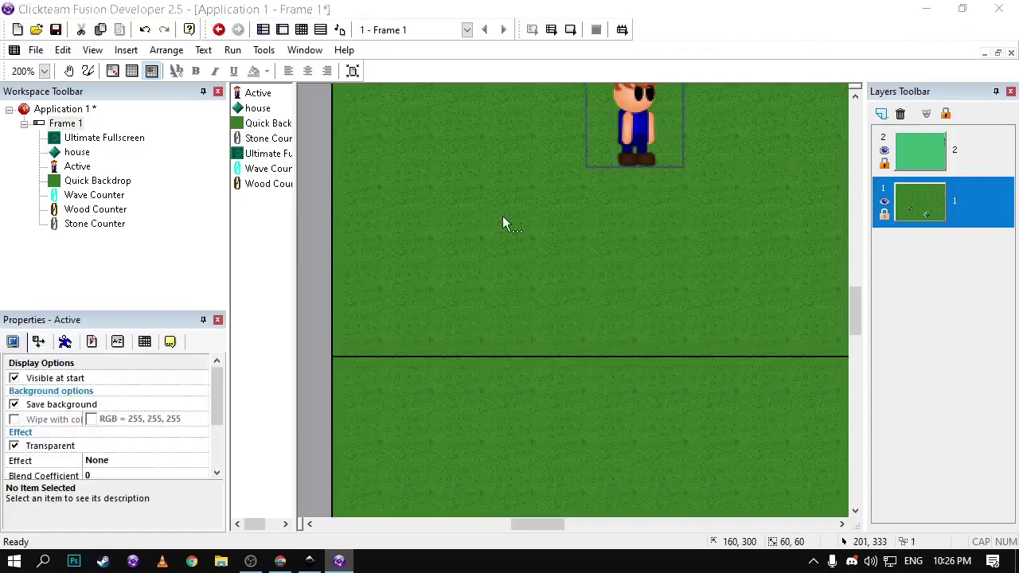
double_click(629, 119)
Copy the Stopped animation and paste it into the empty Walking animation.
click(28, 460)
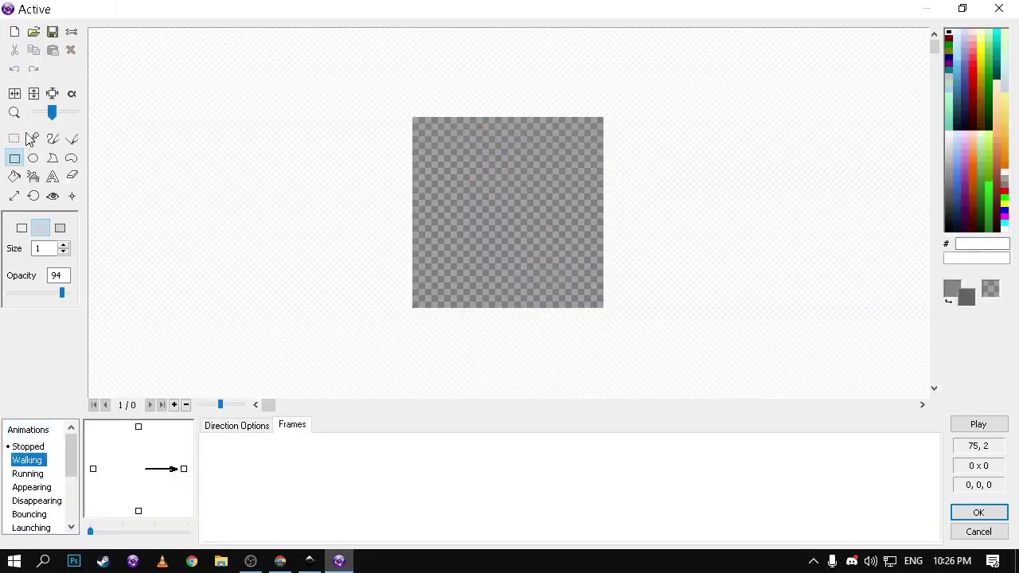
right_click(29, 447)
click(68, 379)
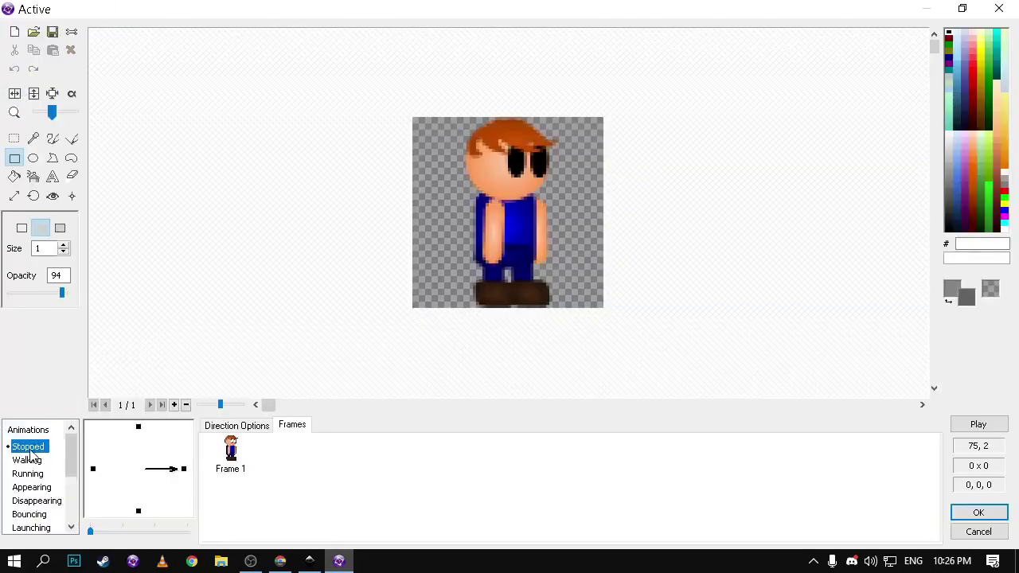
right_click(30, 447)
click(27, 459)
right_click(27, 459)
click(65, 406)
Set both the lower and higher speed of the right-facing Walking animation to 10.
click(237, 425)
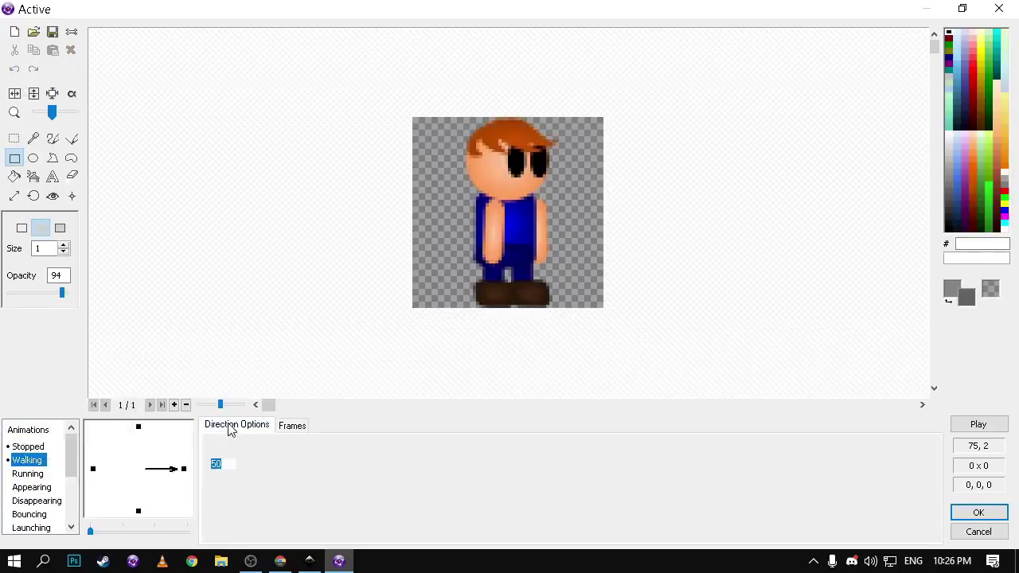
text(1)
key(Tab)
text(1)
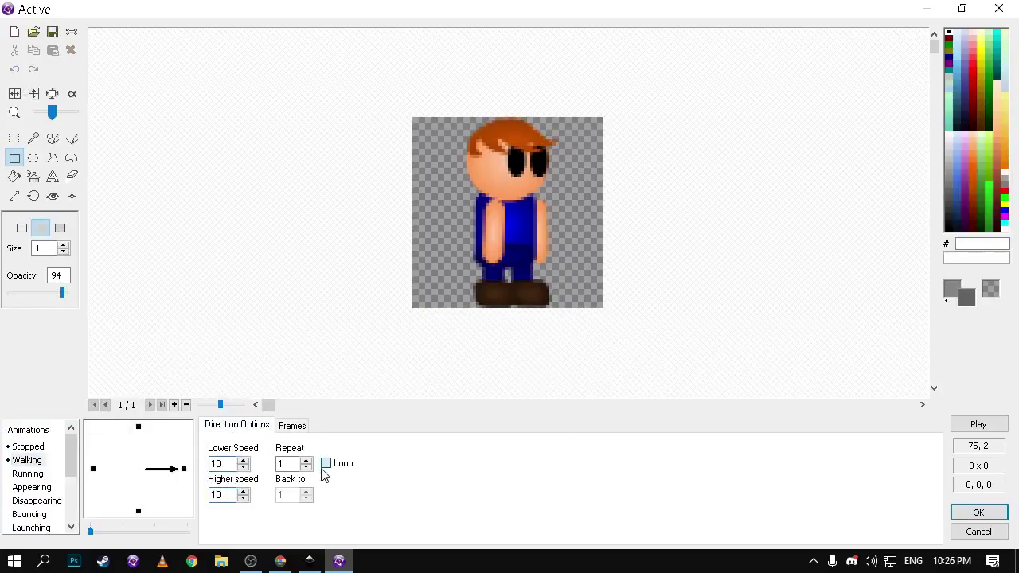
Import Player Walk Left.png over Frame 1 of the right-facing Walking animation, with hot spot and action point set to Center.
click(295, 427)
click(231, 453)
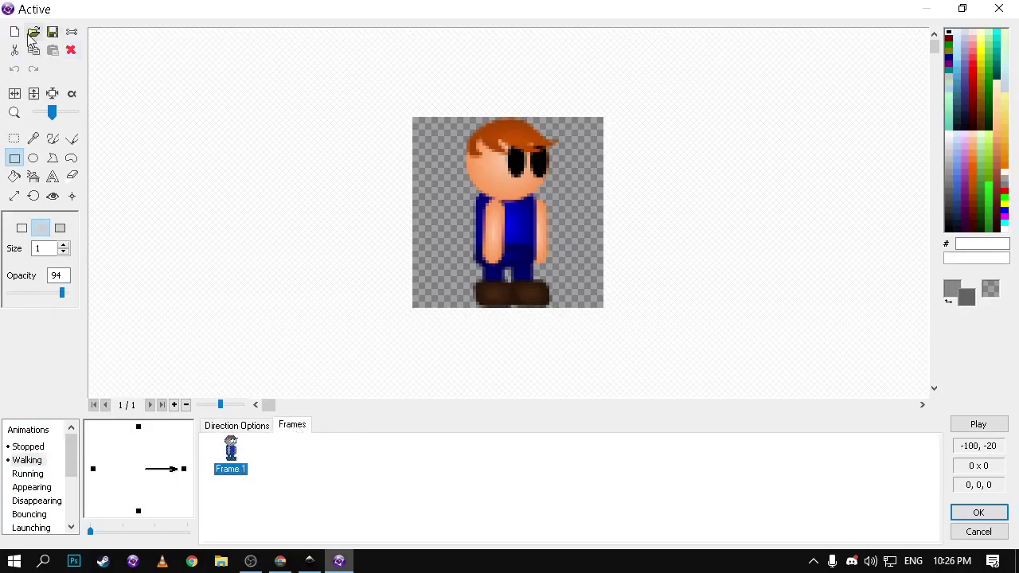
click(34, 31)
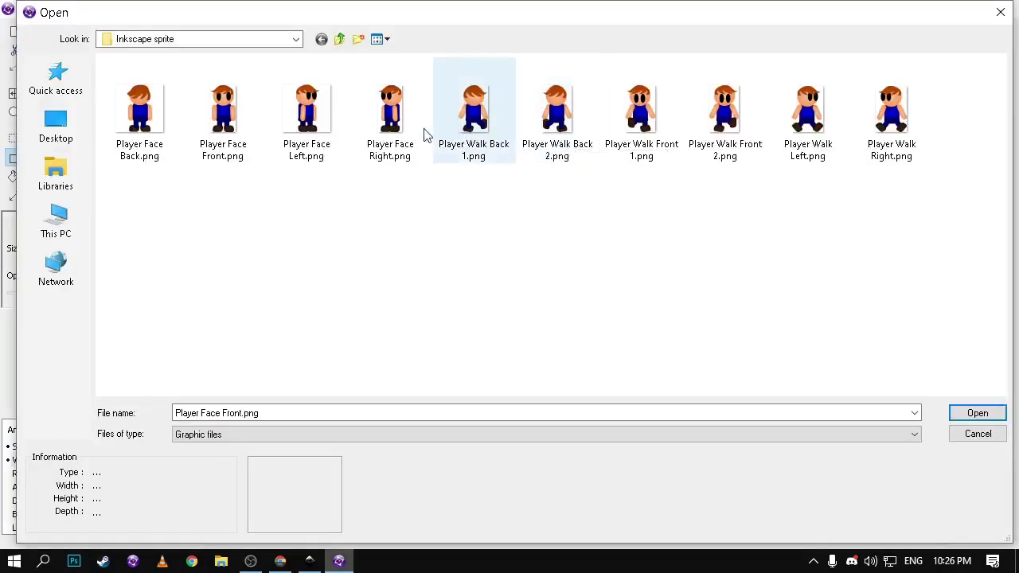
double_click(803, 144)
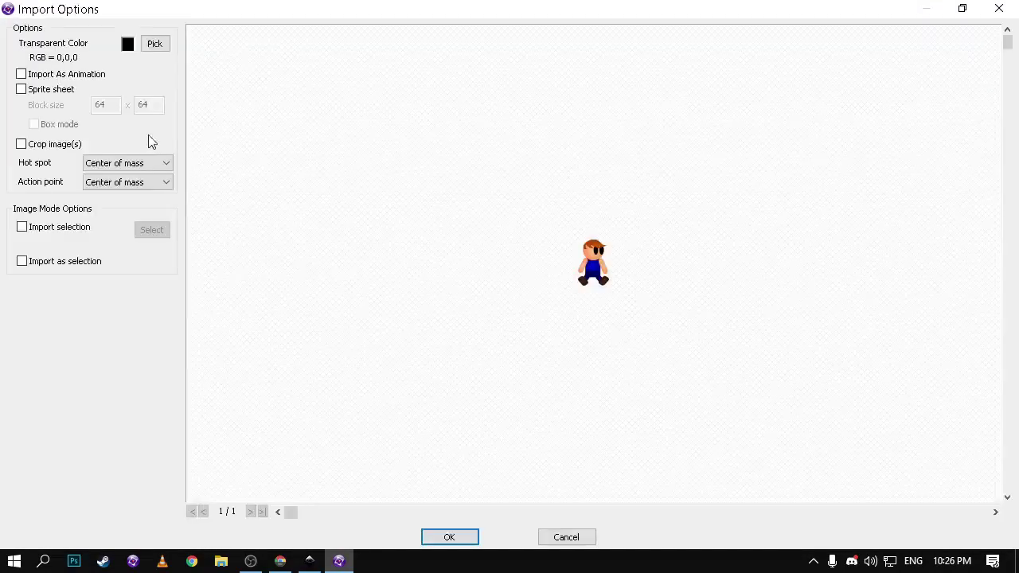
click(127, 162)
click(104, 228)
click(117, 184)
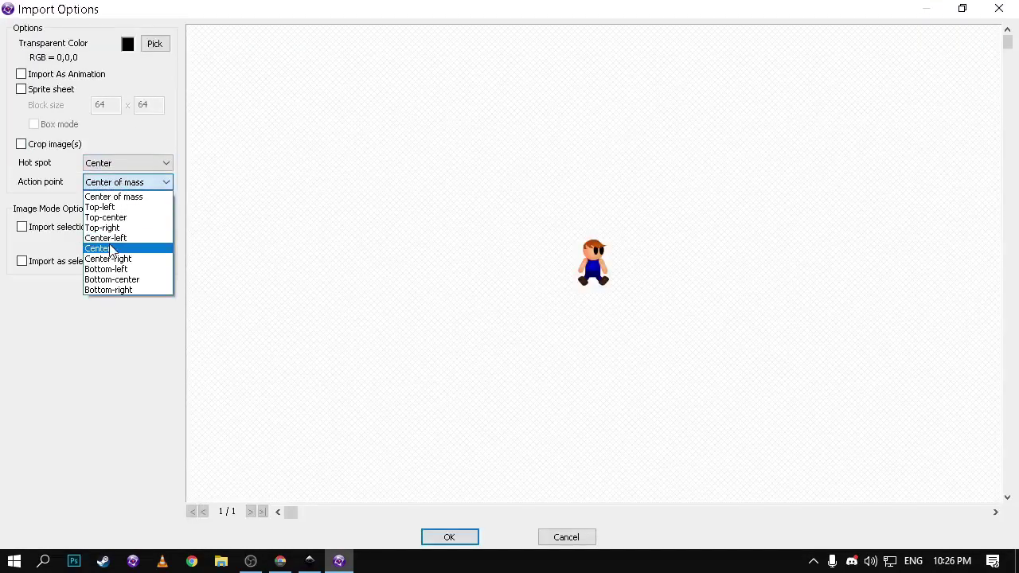
click(110, 246)
key(Return)
Apply the animation edits, test-run the application by moving the character right, and close the test window.
scroll(258, 279, up, 1)
click(224, 470)
click(184, 468)
click(139, 428)
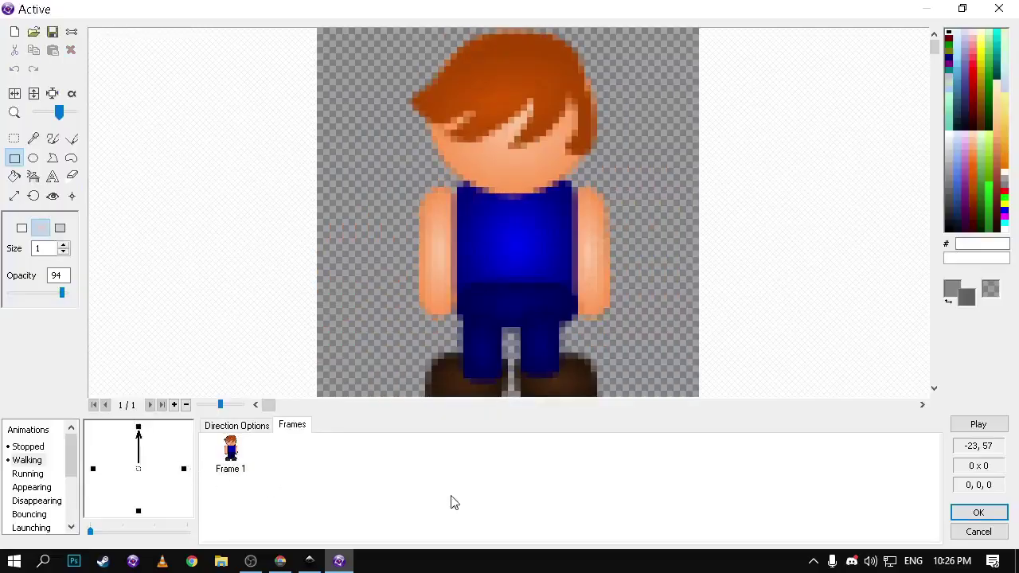
click(978, 512)
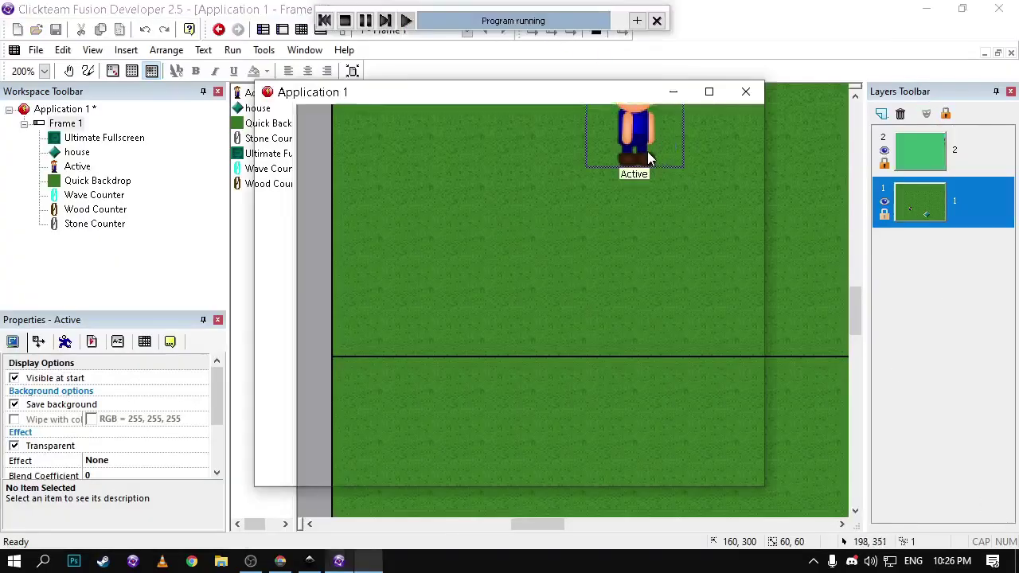
key(Right)
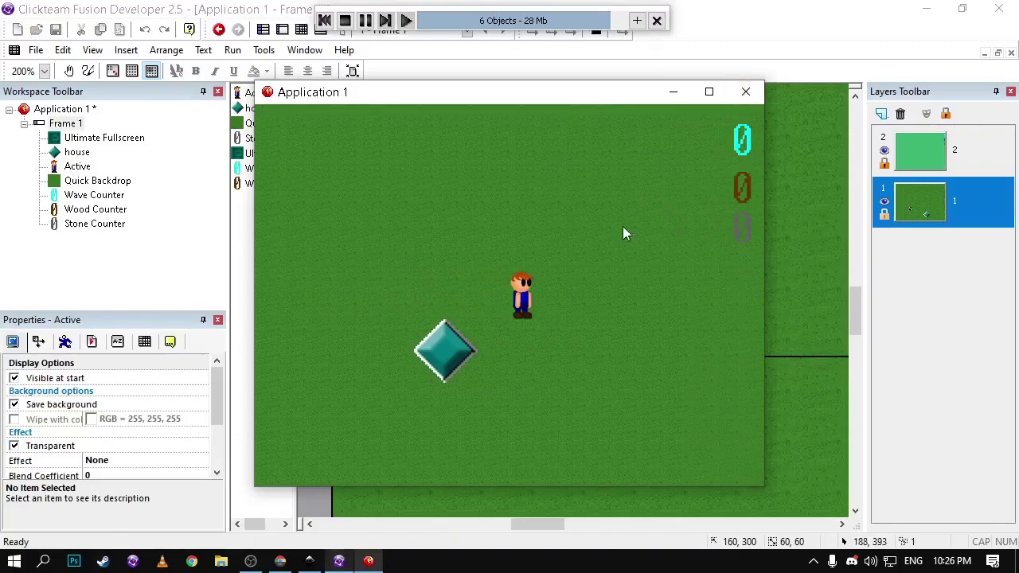
click(748, 94)
Reopen the Active character in the animation editor at its Walking animation.
double_click(617, 130)
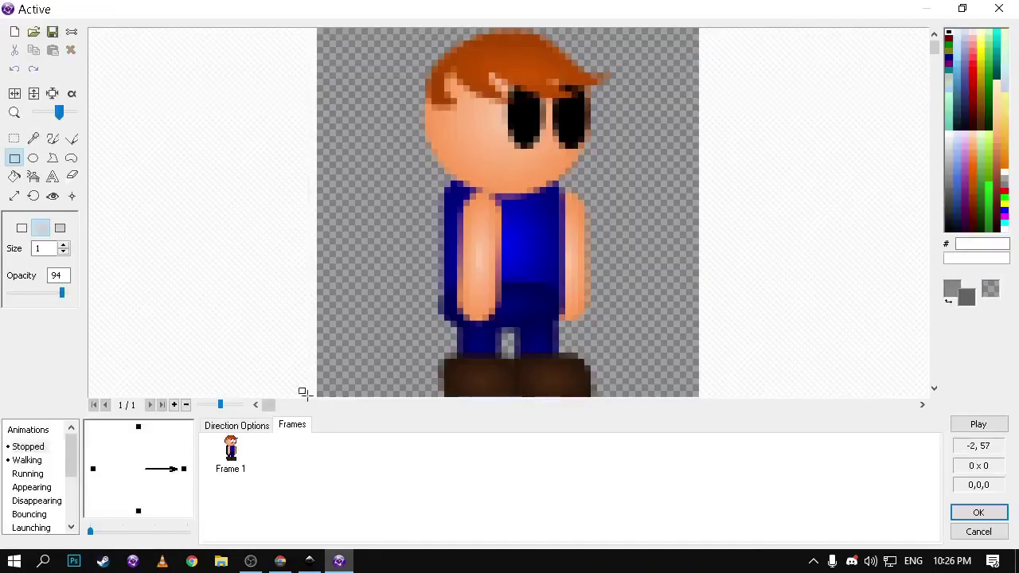
click(27, 460)
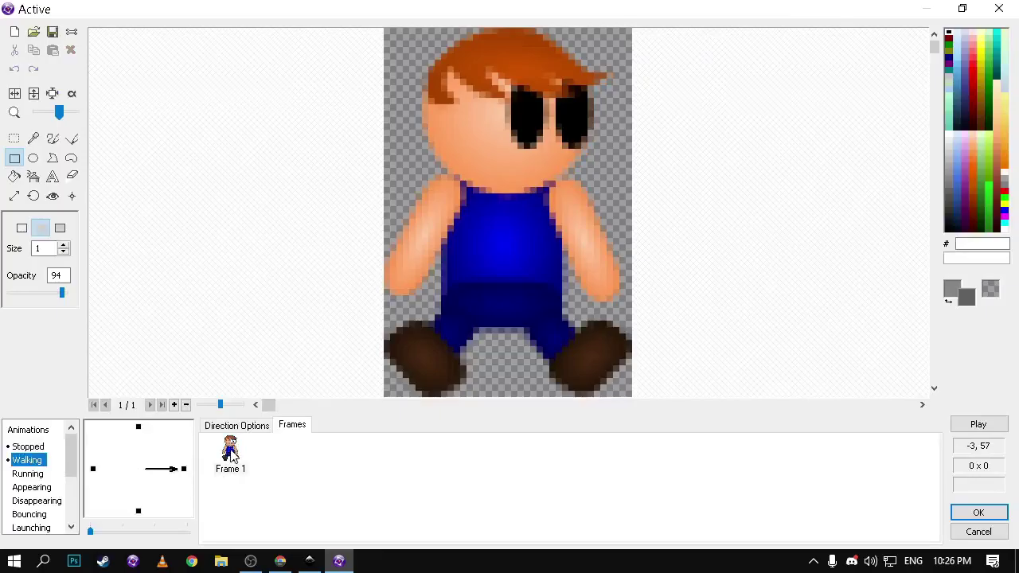
click(231, 455)
key(Delete)
click(614, 318)
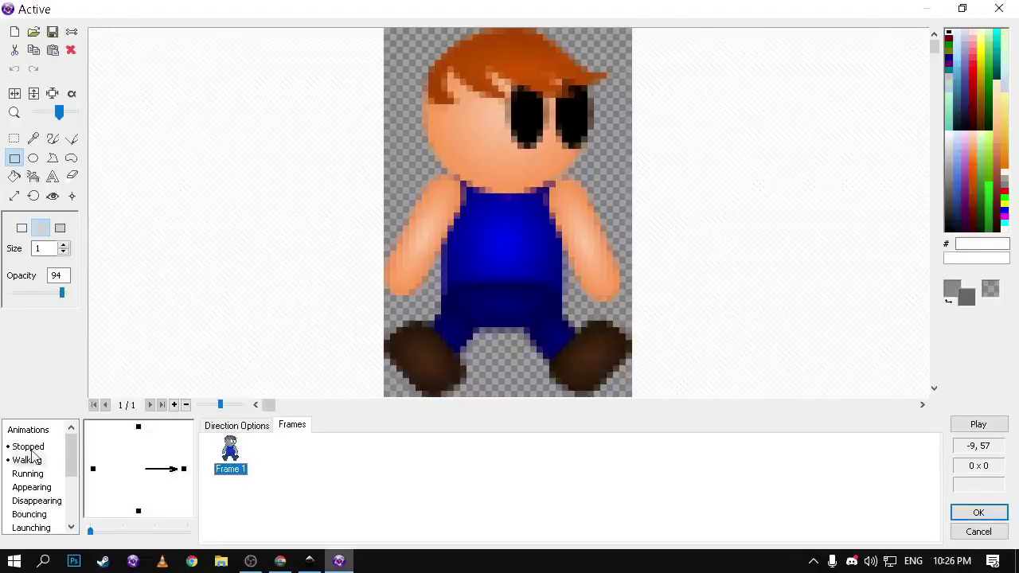
Copy the right-facing Stopped frame and paste it into the right-facing Walking animation as its second frame.
click(28, 447)
right_click(229, 450)
click(277, 389)
click(32, 462)
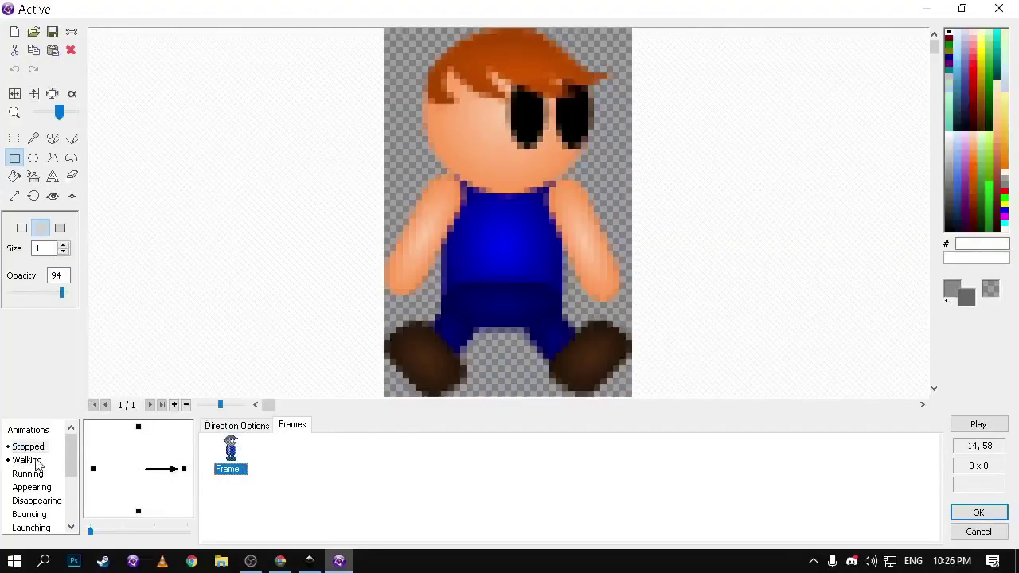
right_click(372, 484)
click(400, 450)
click(290, 455)
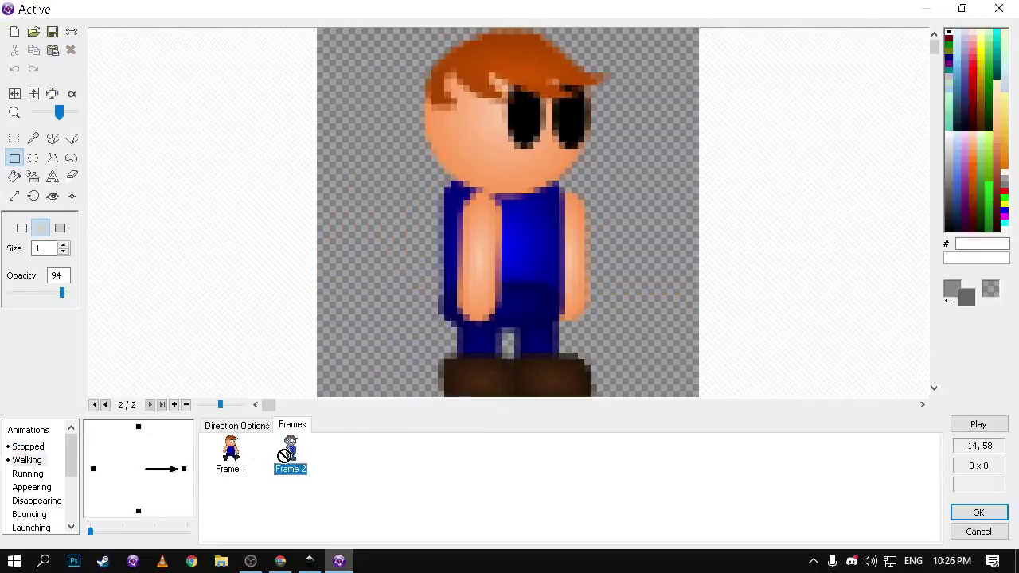
Preview the right-facing Walking animation and return to its frames.
click(264, 427)
click(978, 424)
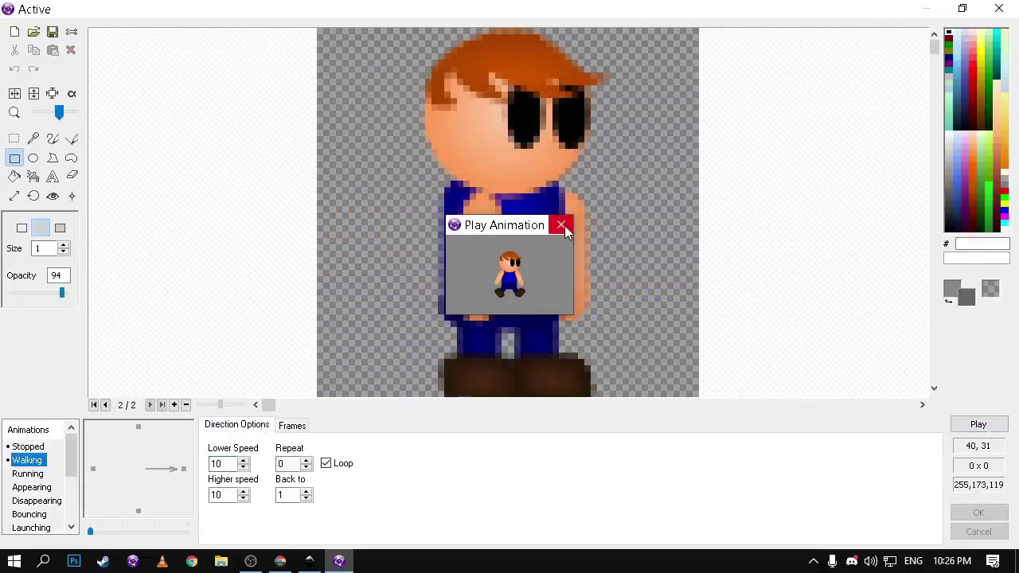
click(562, 226)
click(296, 426)
Copy the right-facing Walking direction and paste it into the left-facing direction.
right_click(184, 469)
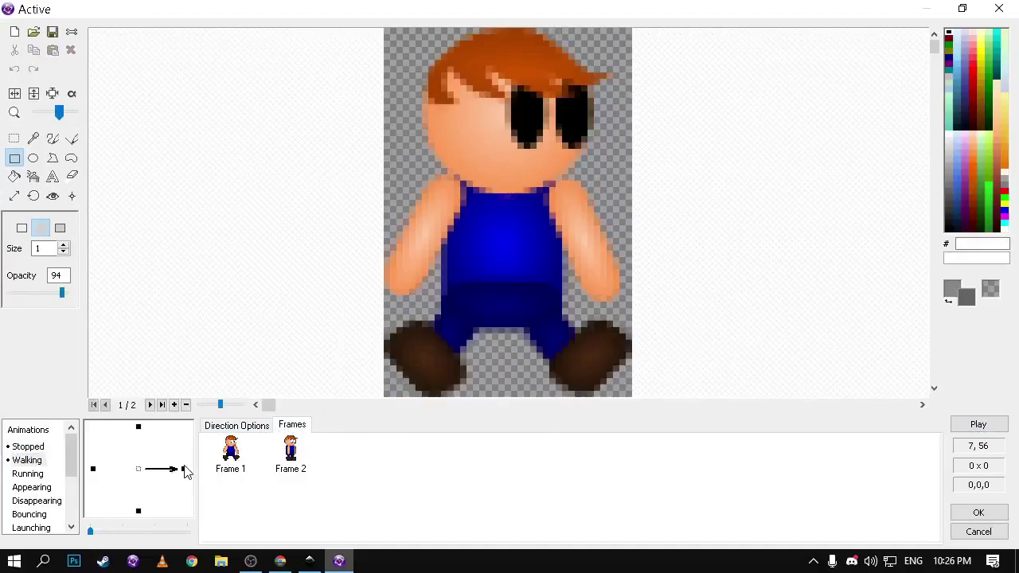
click(247, 325)
click(93, 469)
right_click(93, 469)
click(171, 353)
Flip both frames of the left-facing Walking animation horizontally.
click(231, 454)
ctrl+click(291, 452)
right_click(292, 449)
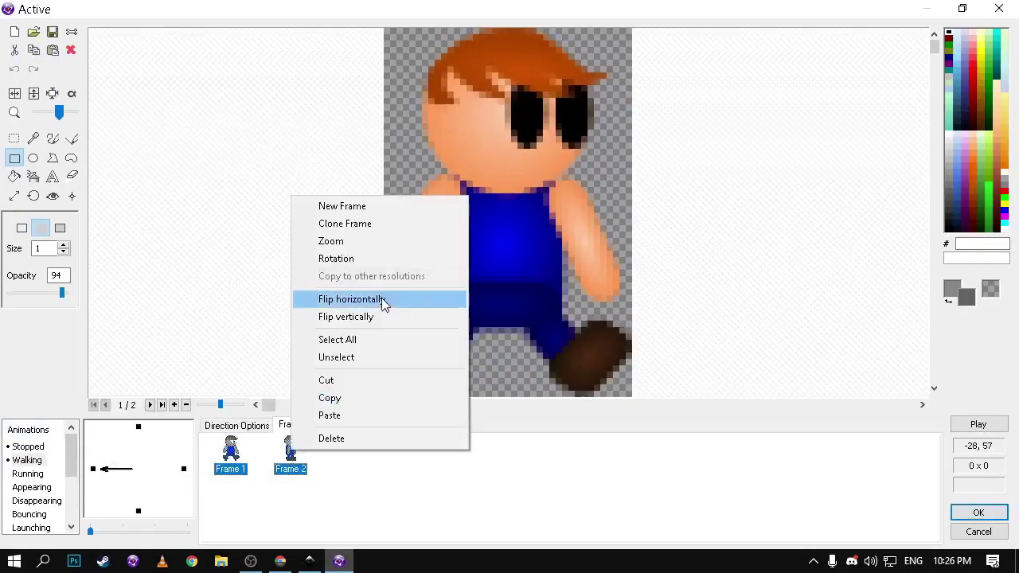
click(381, 299)
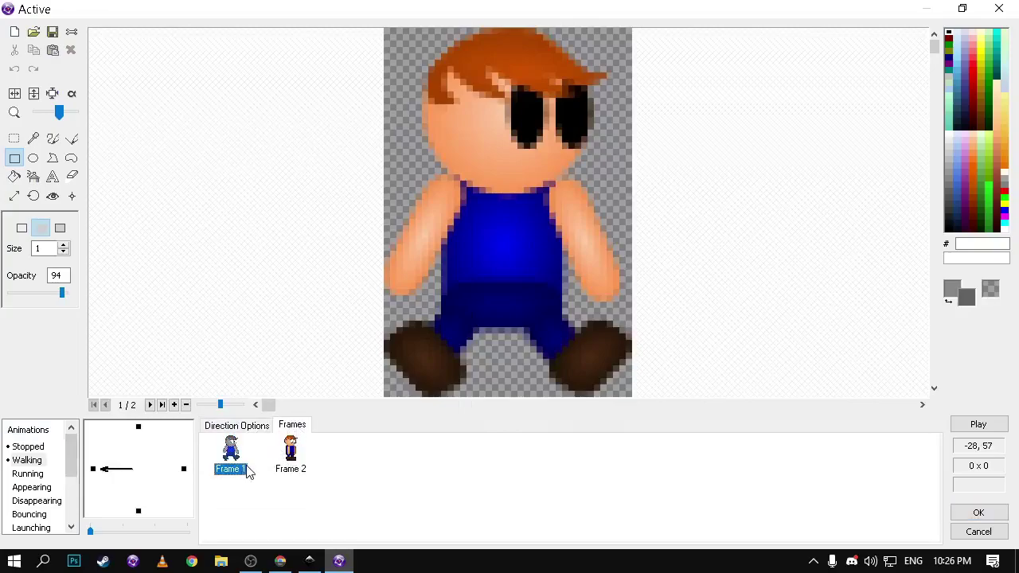
click(290, 455)
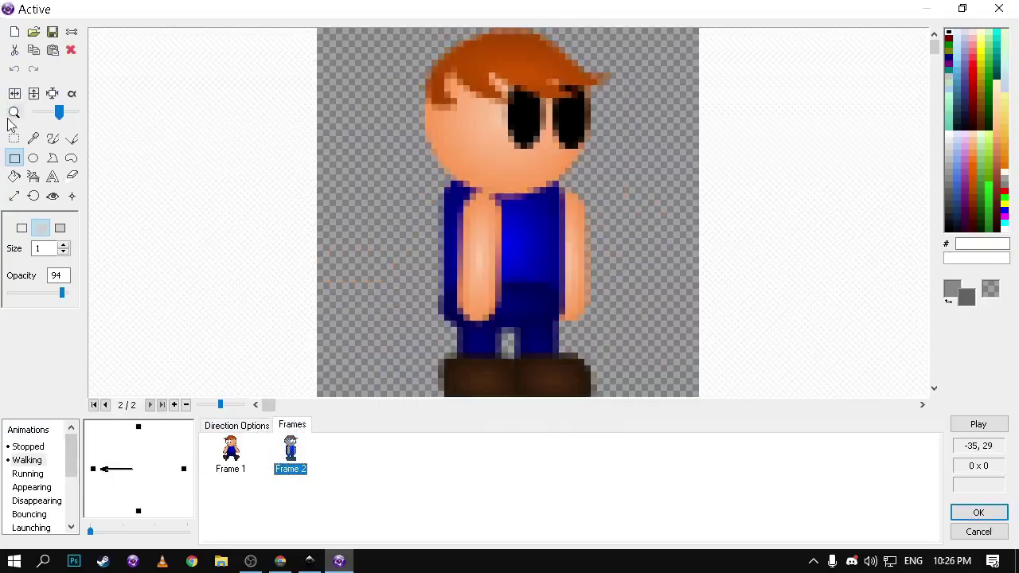
click(14, 94)
Copy the left-facing Walking direction and paste it into the down-facing direction.
right_click(94, 468)
click(141, 322)
click(139, 511)
right_click(136, 513)
click(176, 384)
Import Player Walk Front 2.png over Frame 1 of the down-facing Walking animation, with hot spot and action point set to Center.
click(227, 466)
click(33, 32)
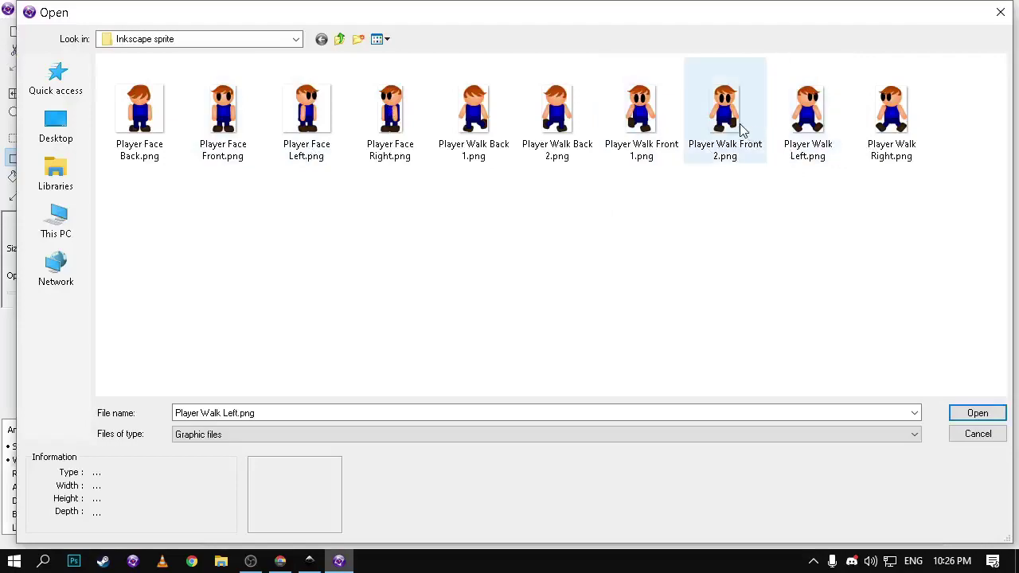
double_click(641, 112)
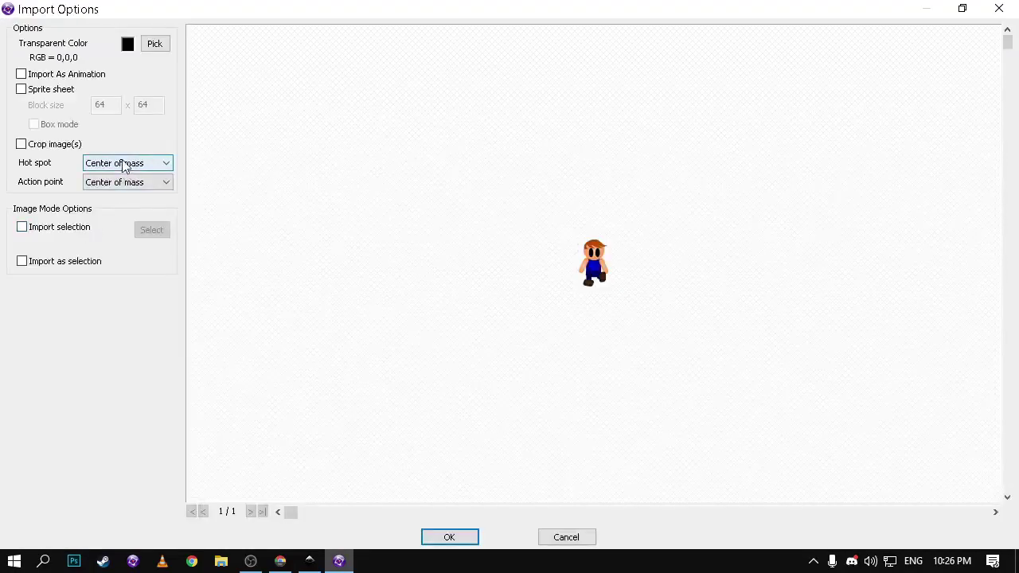
click(153, 164)
click(111, 229)
click(128, 182)
click(110, 249)
key(Return)
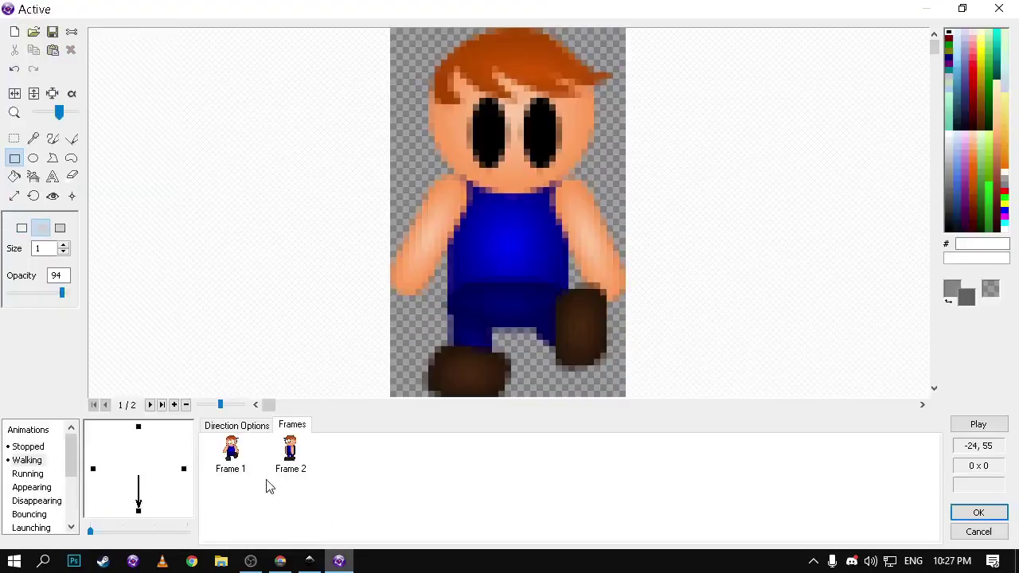
Replace the side-view Frame 2 of the down-facing Walking animation with a copy of the front-facing Stopped frame.
click(276, 460)
click(28, 446)
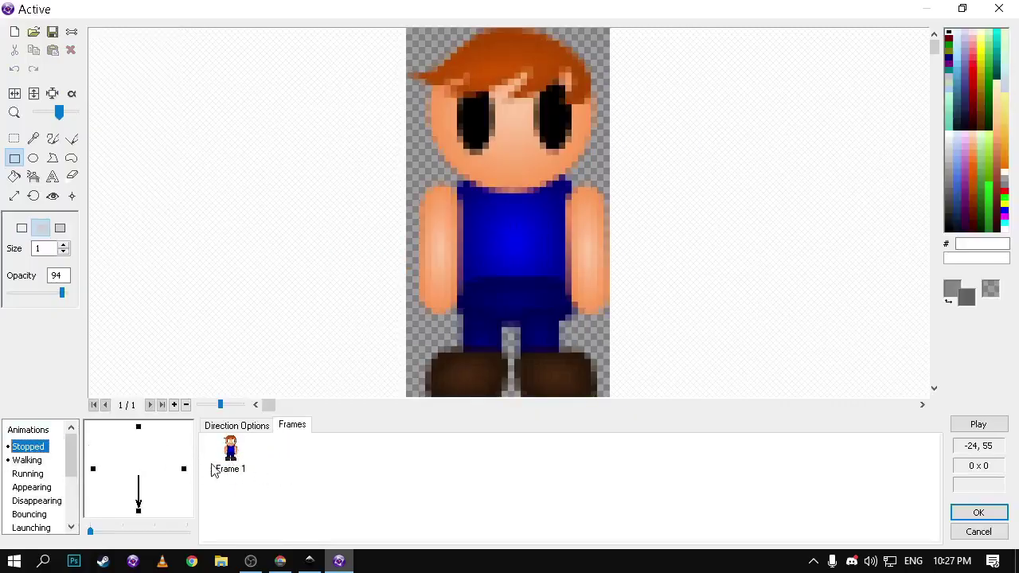
right_click(231, 451)
click(268, 398)
click(26, 460)
right_click(376, 481)
click(407, 451)
click(291, 450)
key(Delete)
click(559, 325)
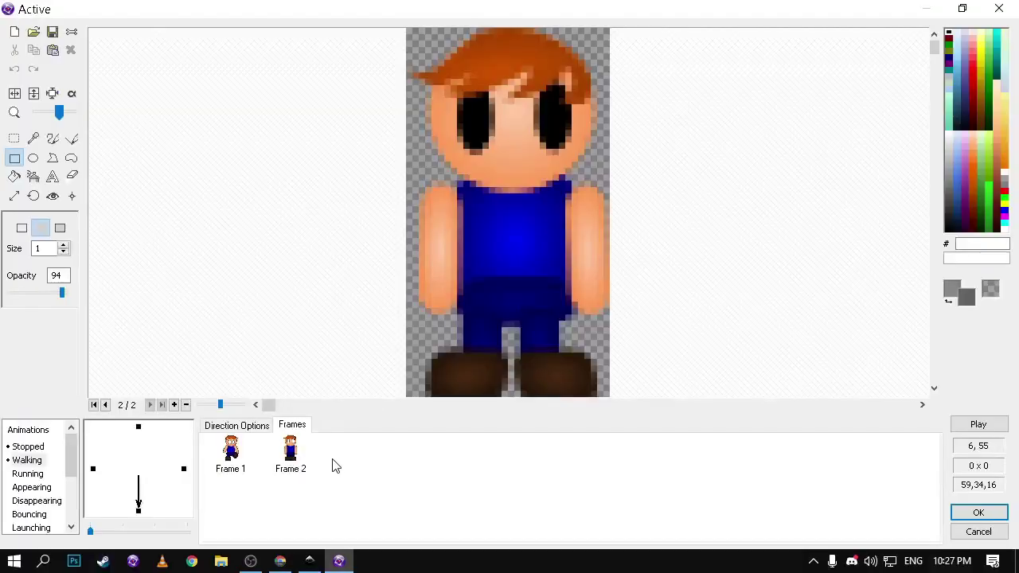
Add a copy of Frame 1 as the third frame of the down-facing Walking animation and flip it horizontally.
click(231, 452)
click(374, 459)
key(ctrl+v)
click(343, 452)
click(14, 94)
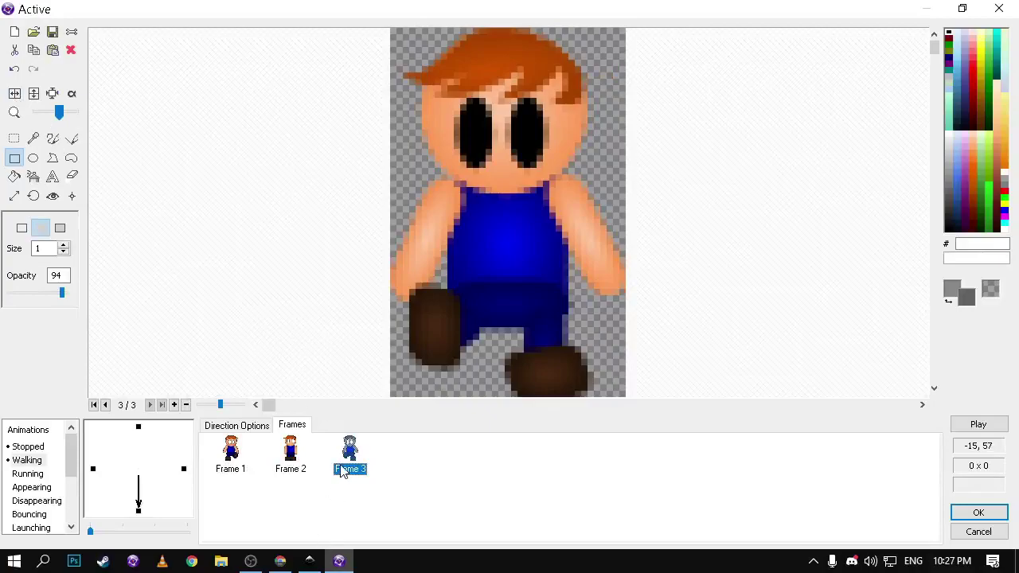
Compare the two front step poses and append a copy of the standing Frame 2 as the fourth frame.
click(241, 454)
click(336, 458)
click(239, 455)
key(End)
click(280, 455)
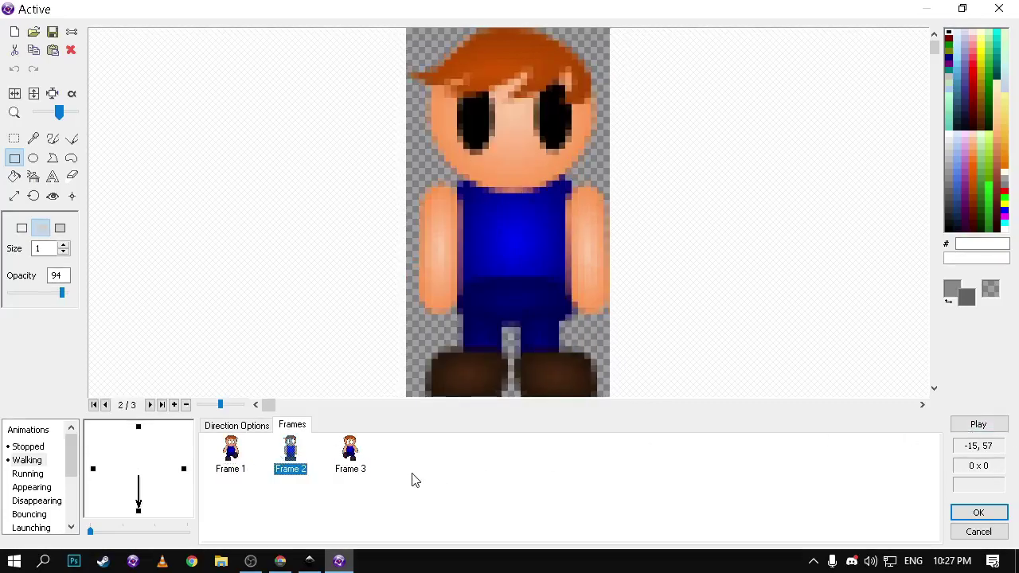
key(ctrl+v)
Preview the down-facing Walking animation.
click(229, 431)
click(978, 425)
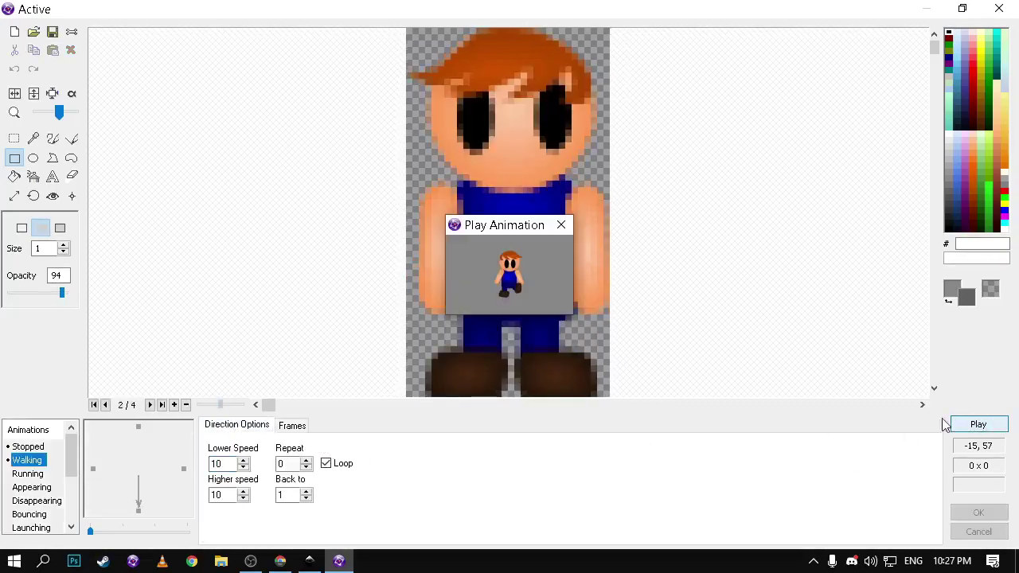
click(560, 227)
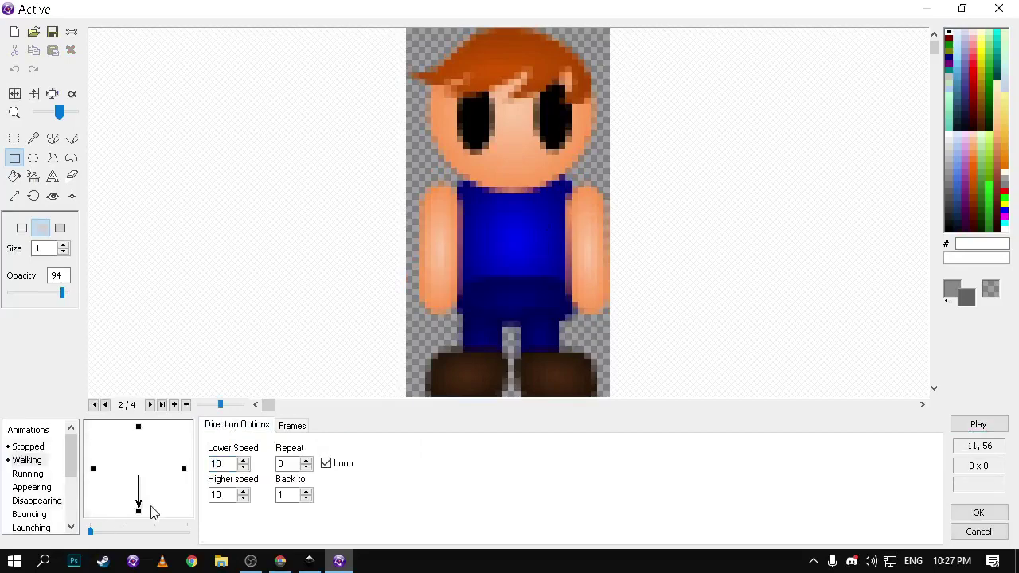
Import Player Walk Back 2.png over the up-facing Walking frame, with hot spot and action point set to Center.
click(138, 427)
click(33, 31)
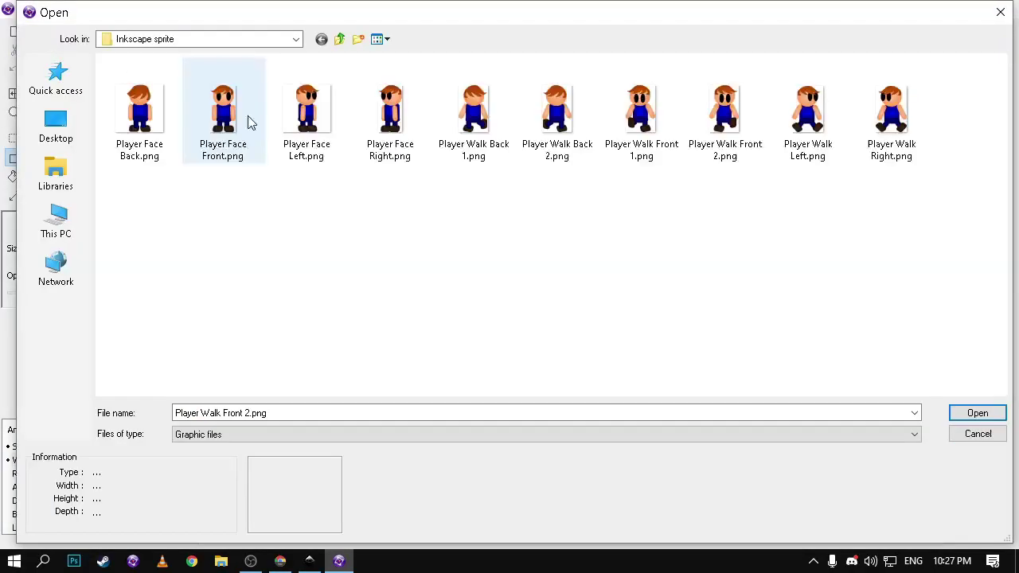
double_click(546, 117)
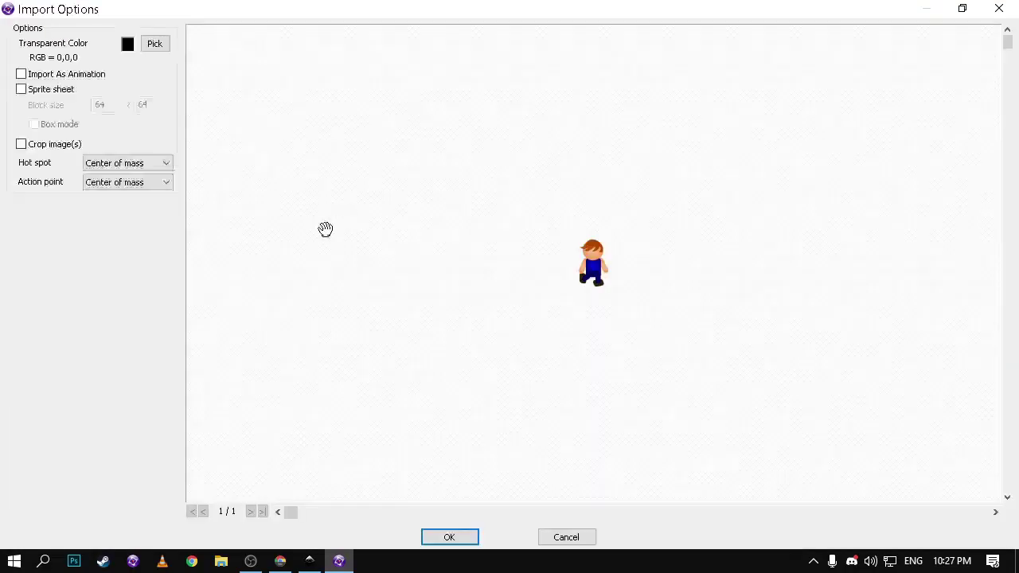
click(131, 162)
click(115, 229)
click(121, 187)
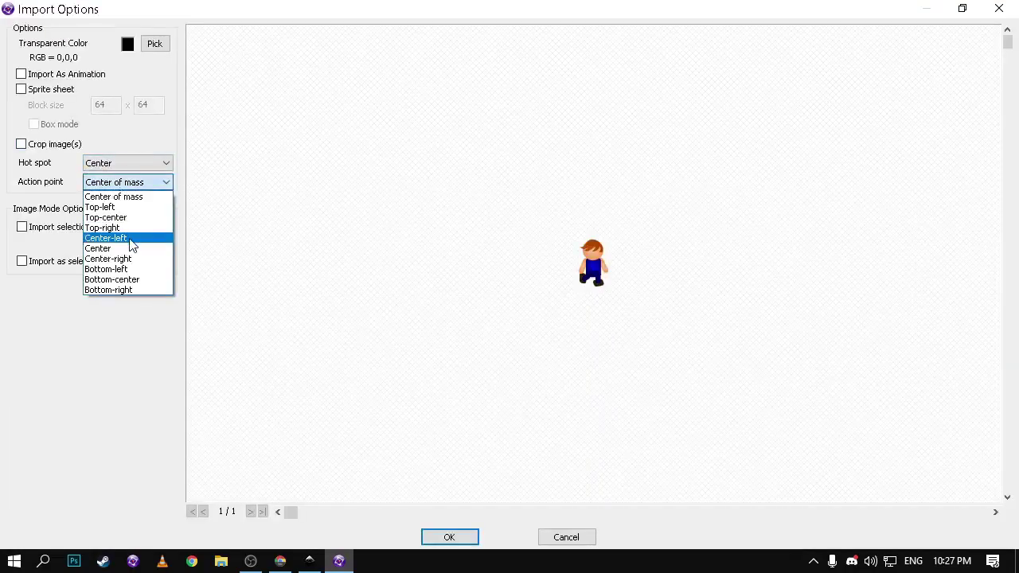
click(129, 248)
key(Return)
Copy the back-facing Stopped frame and paste it into the up-facing Walking animation as its second frame.
click(292, 425)
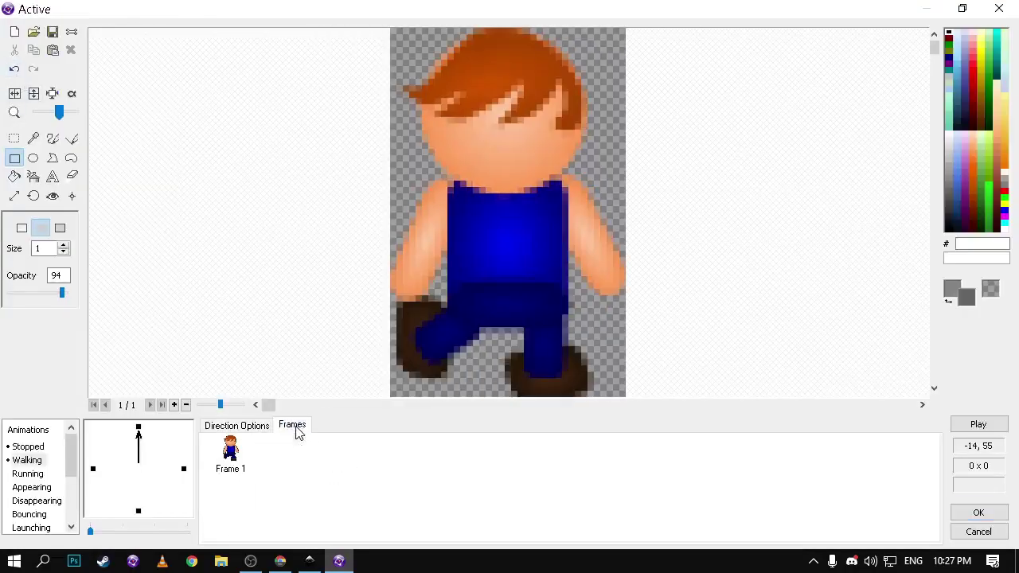
click(28, 447)
right_click(230, 450)
click(269, 400)
click(28, 460)
right_click(314, 472)
click(359, 437)
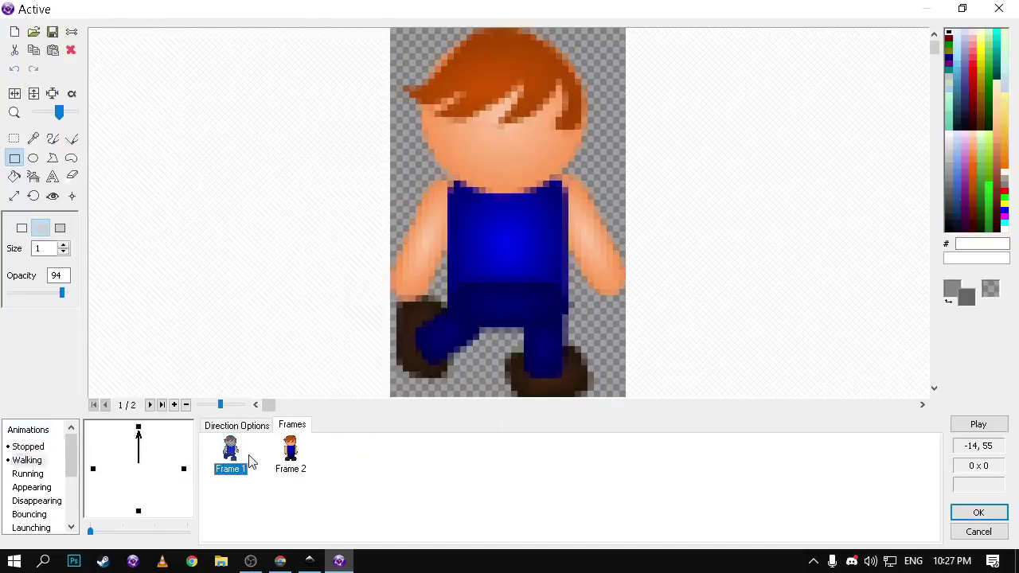
Extend the up-facing Walking animation to four frames with a mirrored step pose and a copy of the standing Frame 2.
click(13, 94)
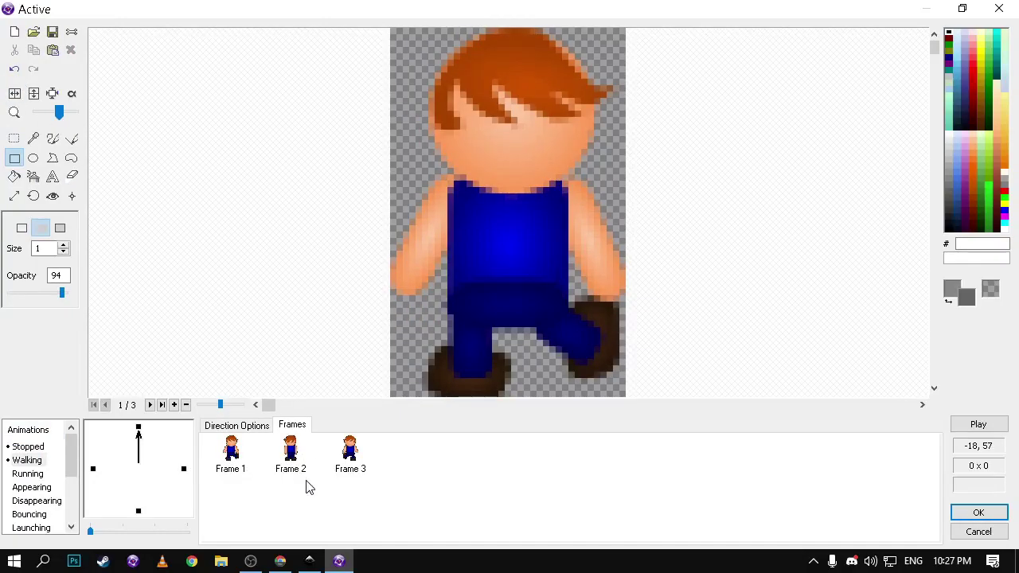
click(230, 464)
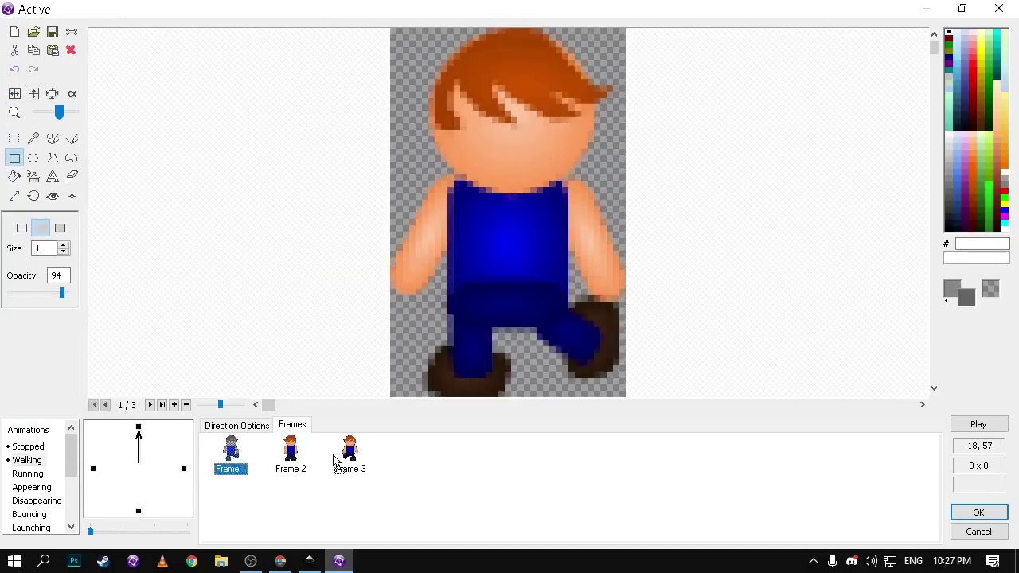
drag(334, 456, 244, 454)
click(238, 452)
click(394, 454)
key(ctrl+v)
Check the direction options of the up- and down-facing Walking animations and apply the animation edits.
click(251, 425)
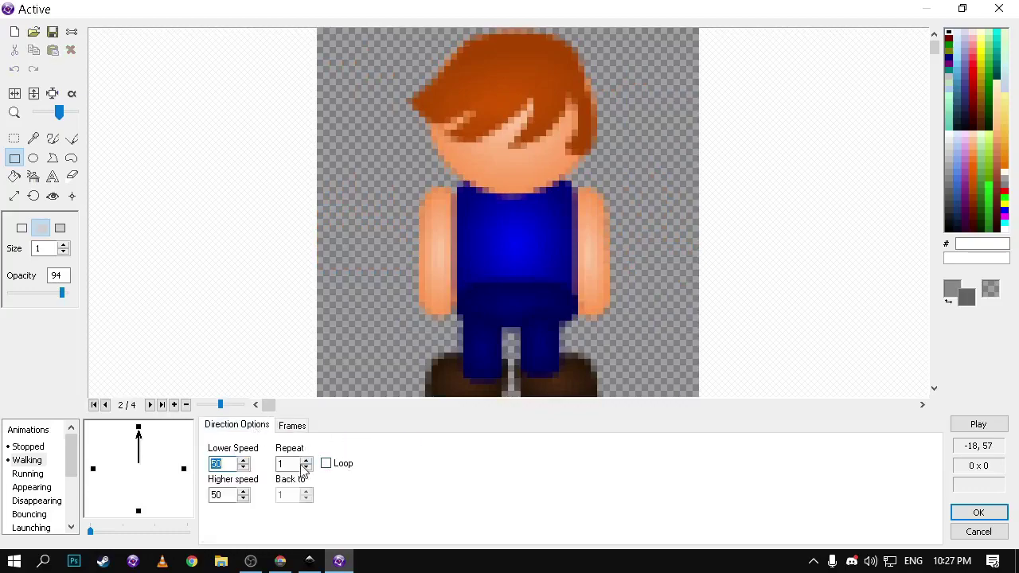
click(137, 511)
click(978, 511)
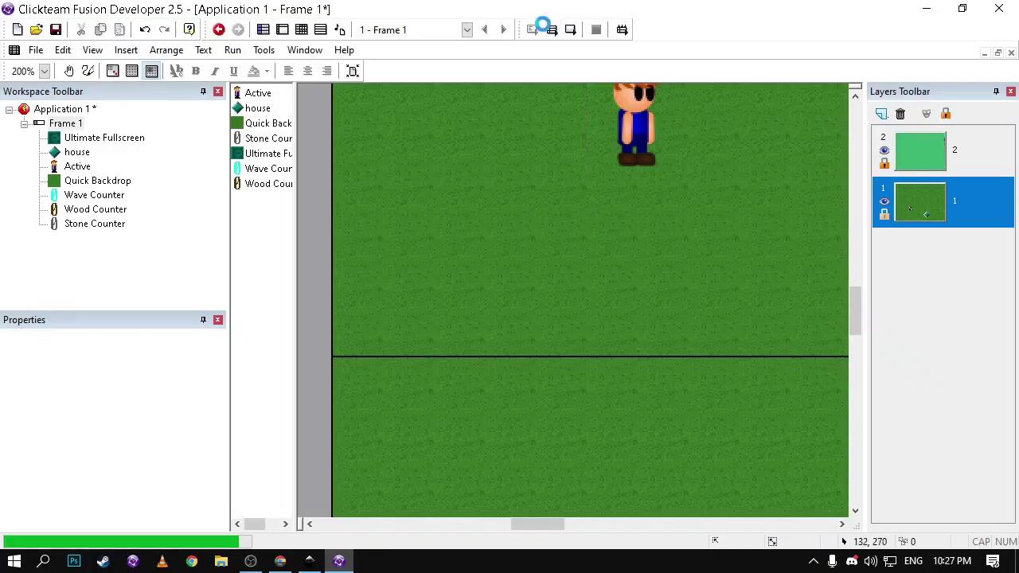
Run the game, walk the character up, down, left and right to test the Walking animations, and end the test run.
click(541, 28)
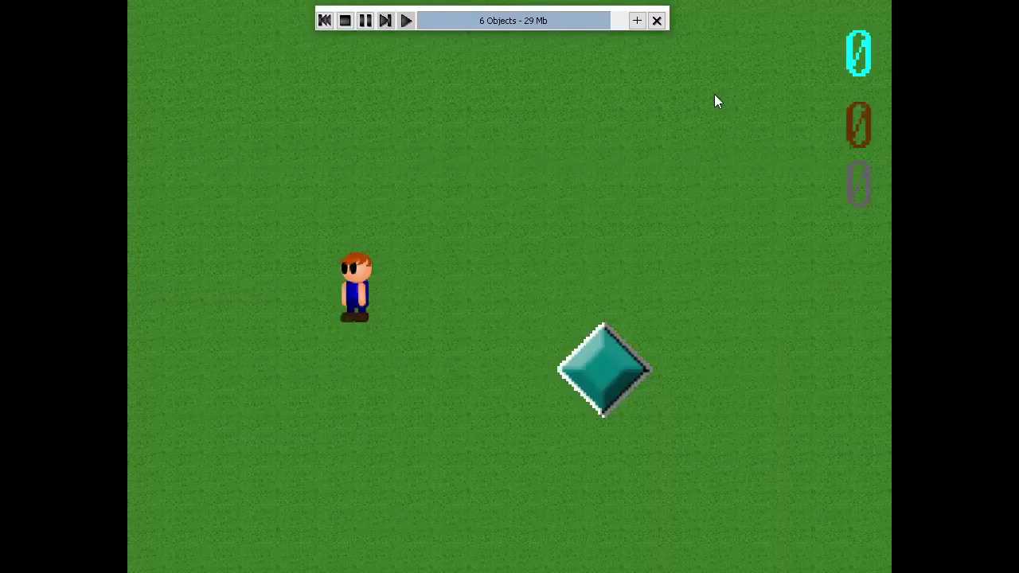
key(Up)
key(Down)
key(Right)
key(Up)
key(Left)
key(Up)
key(Right)
key(Escape)
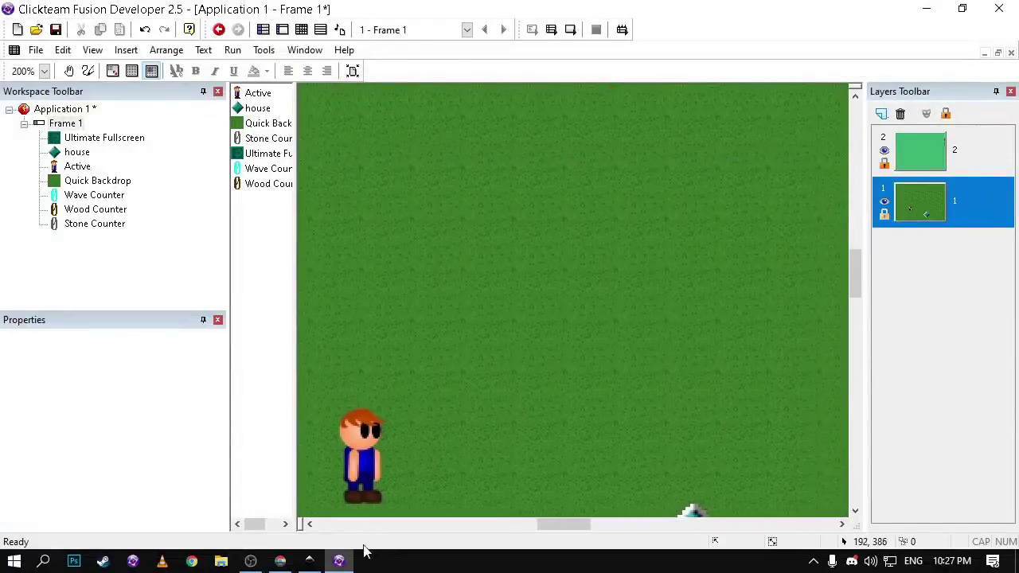
click(251, 561)
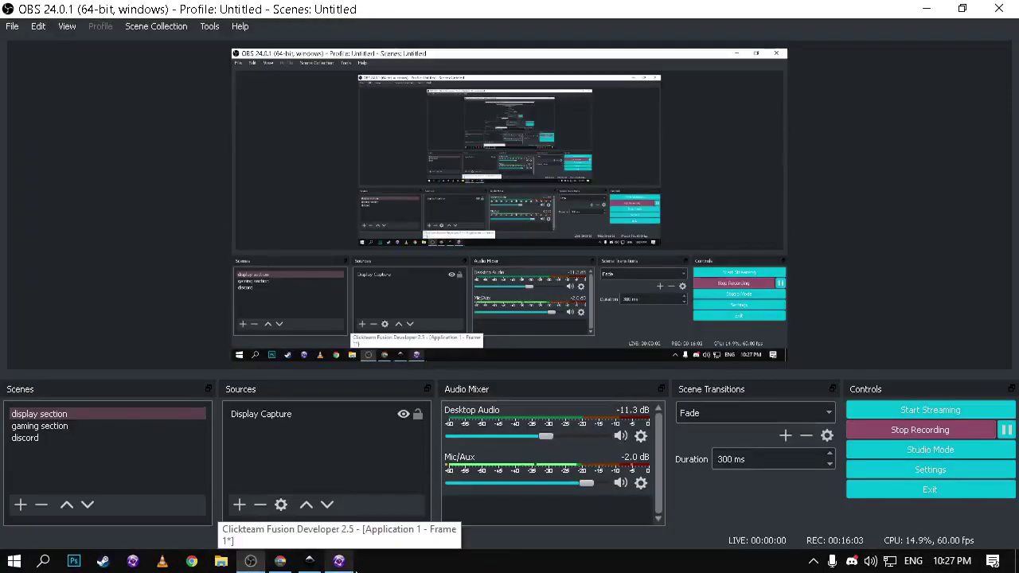
click(339, 561)
scroll(526, 358, down, 1)
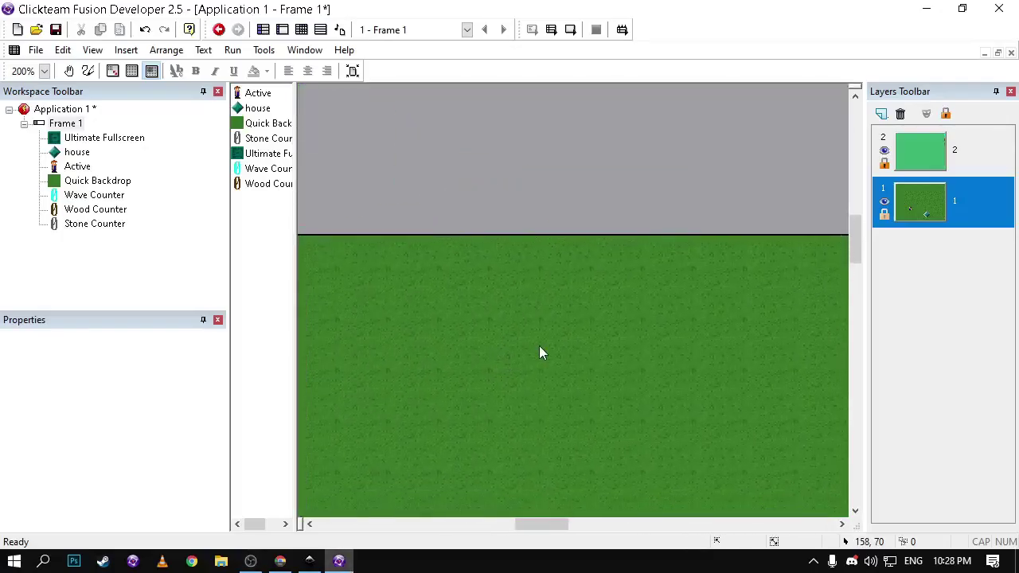
scroll(595, 395, down, 2)
ctrl+scroll(594, 395, down, 3)
ctrl+scroll(464, 236, up, 1)
scroll(443, 224, down, 2)
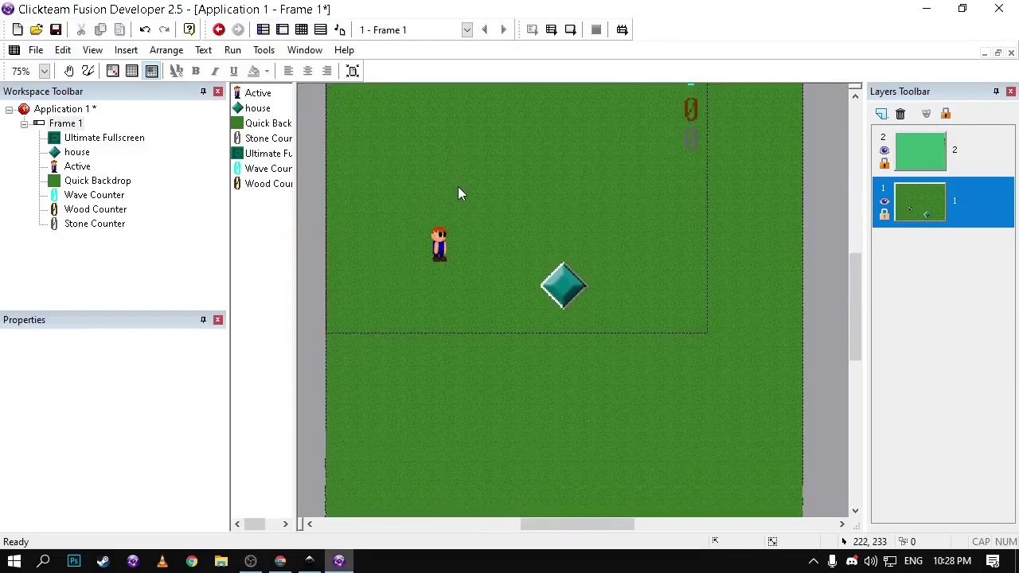
middle_drag(584, 253, 692, 296)
scroll(691, 296, up, 1)
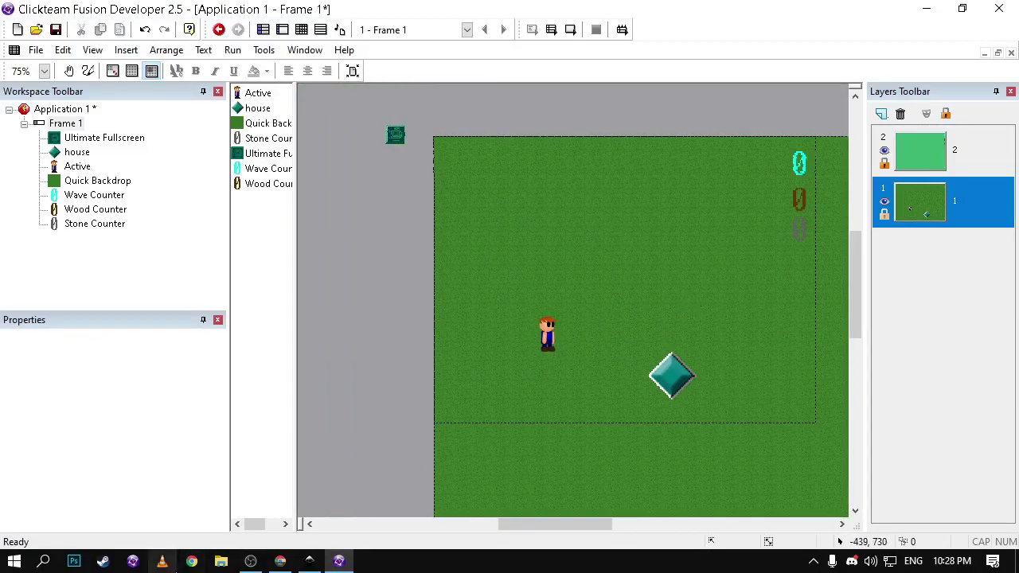
click(248, 561)
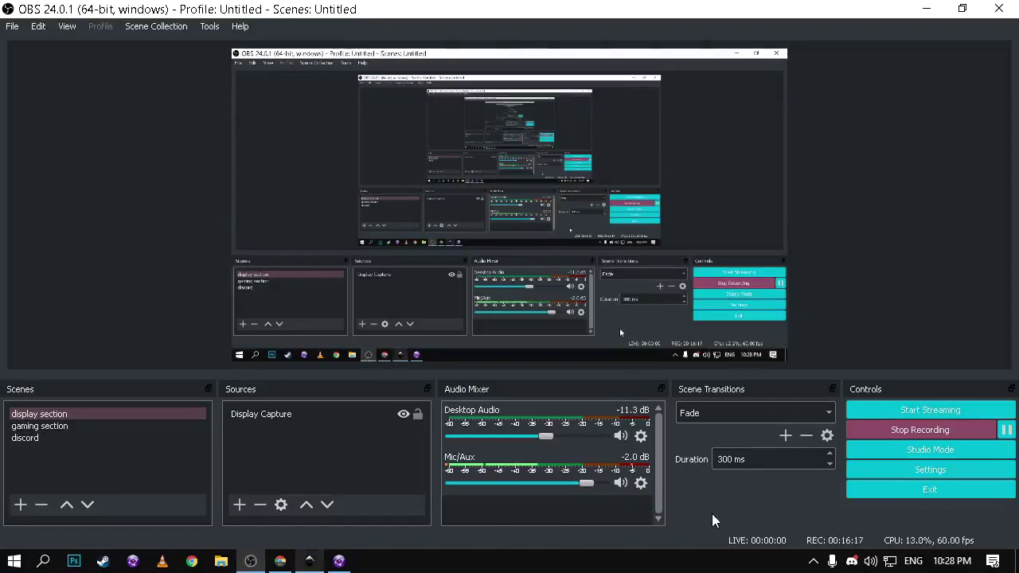
click(340, 560)
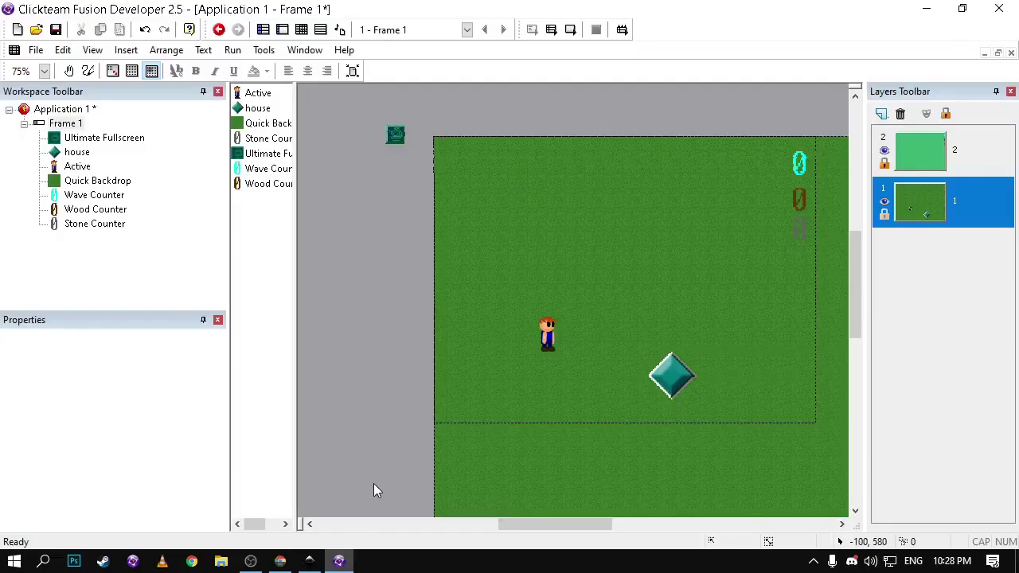